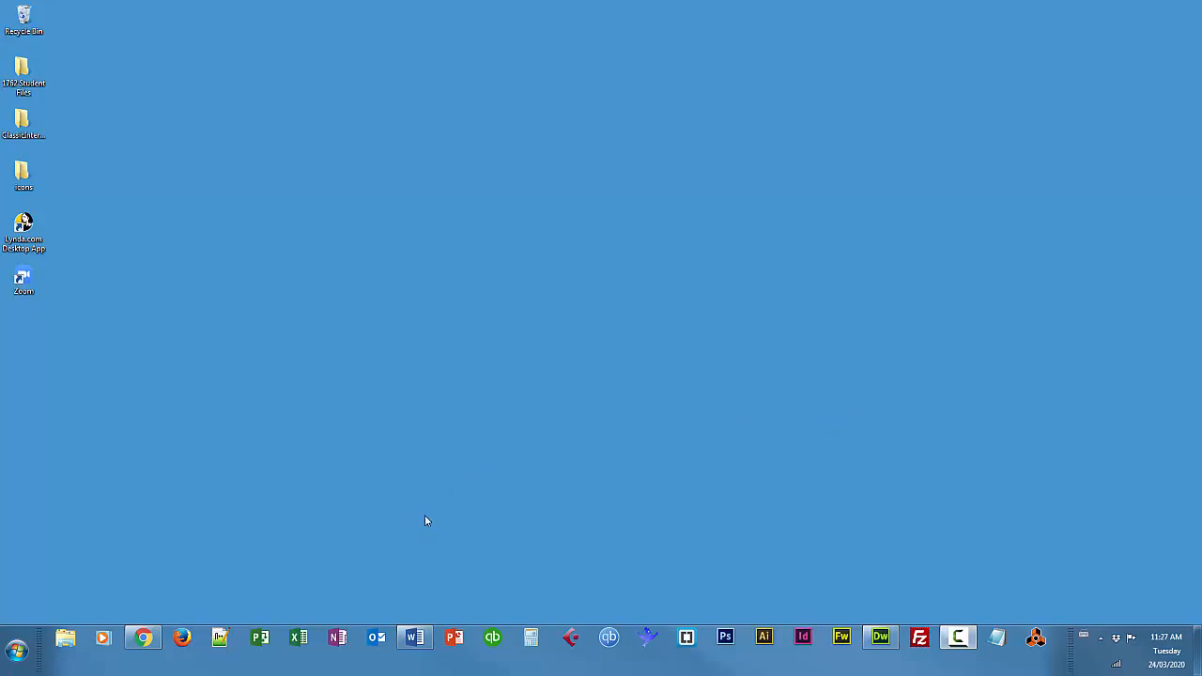
Launch Sage 50 Premium Accounting Version 2019
left_click(16, 655)
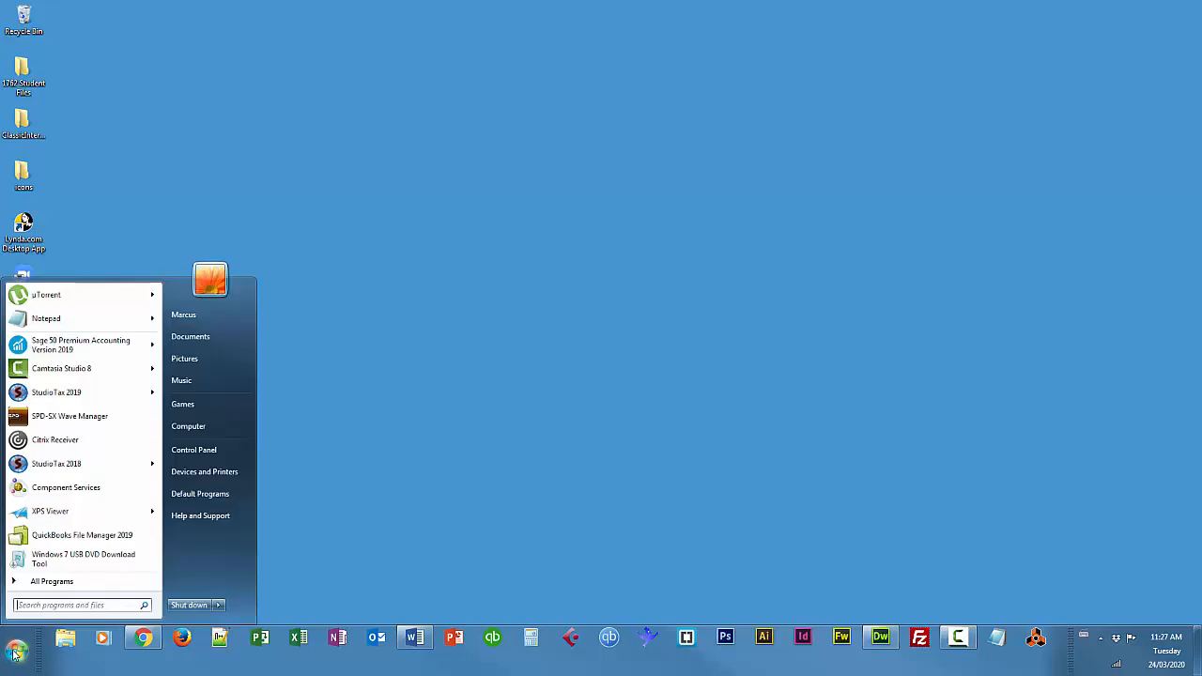
left_click(64, 347)
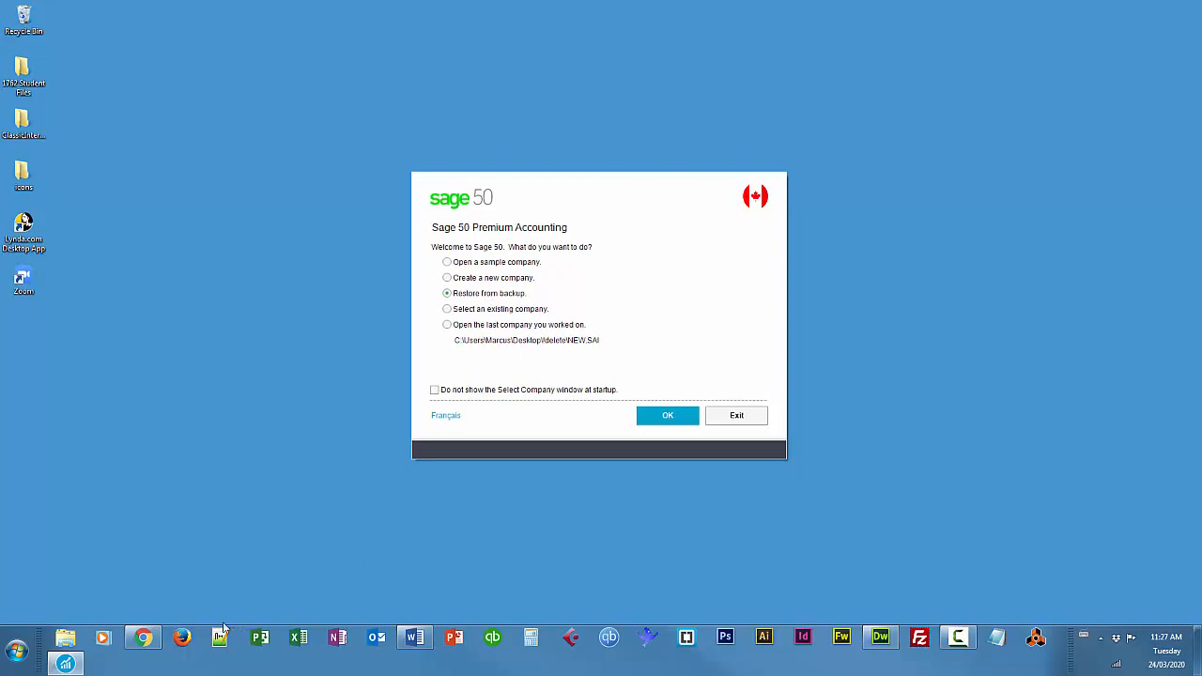
Switch to Chrome, open myfiles.langara.ca and log in with the saved user ID and password
left_click(141, 638)
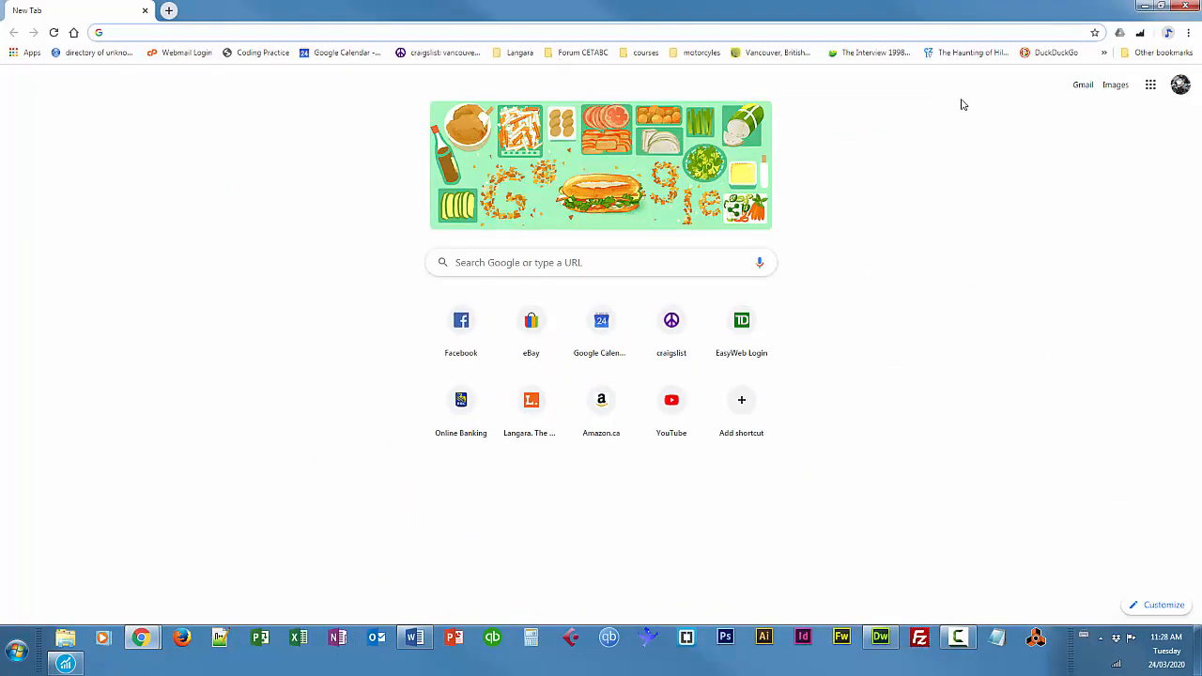
type("myfiles.langara.ca")
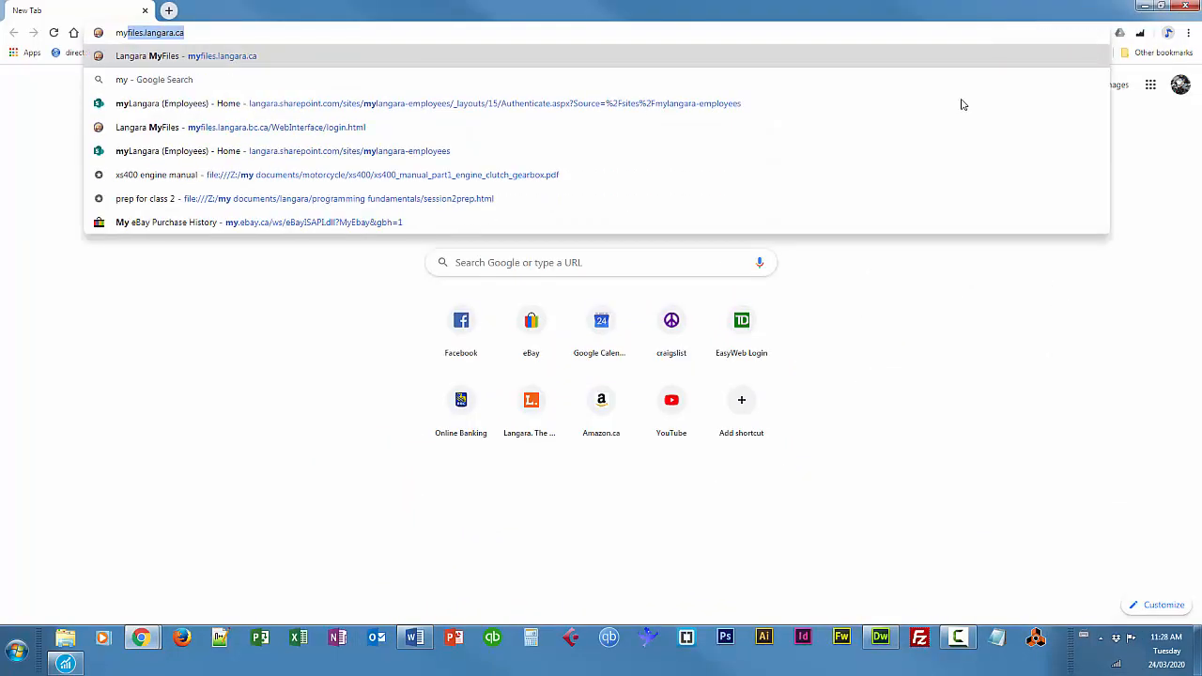
key("Return")
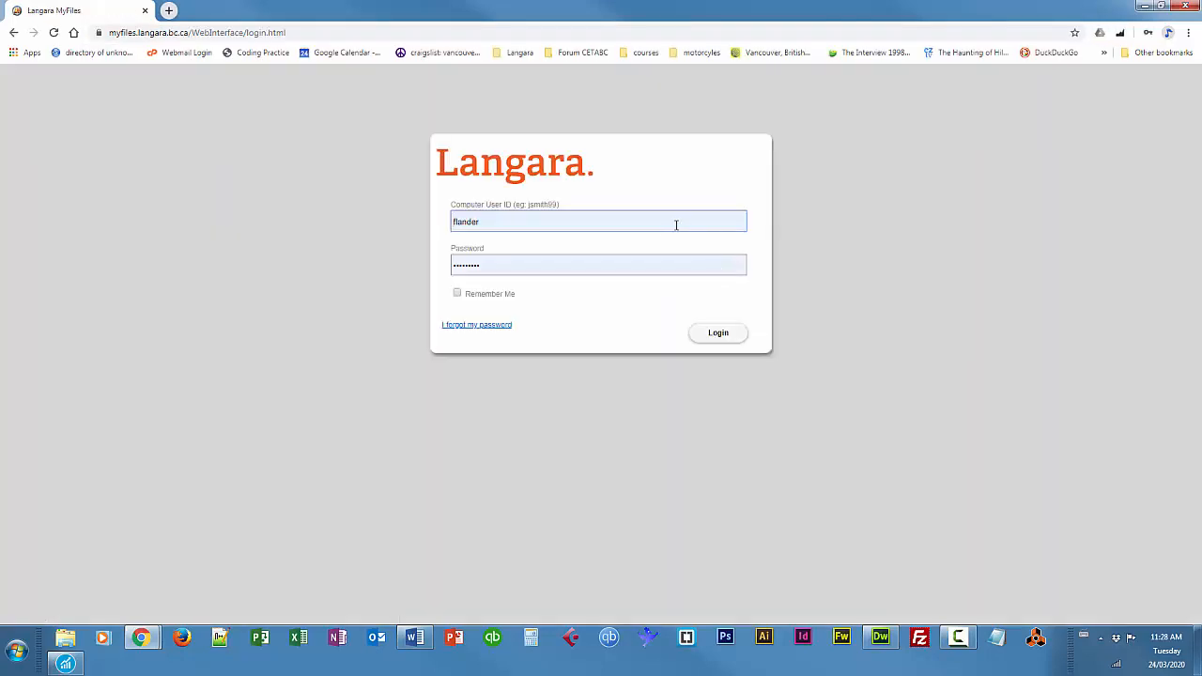
left_click(487, 222)
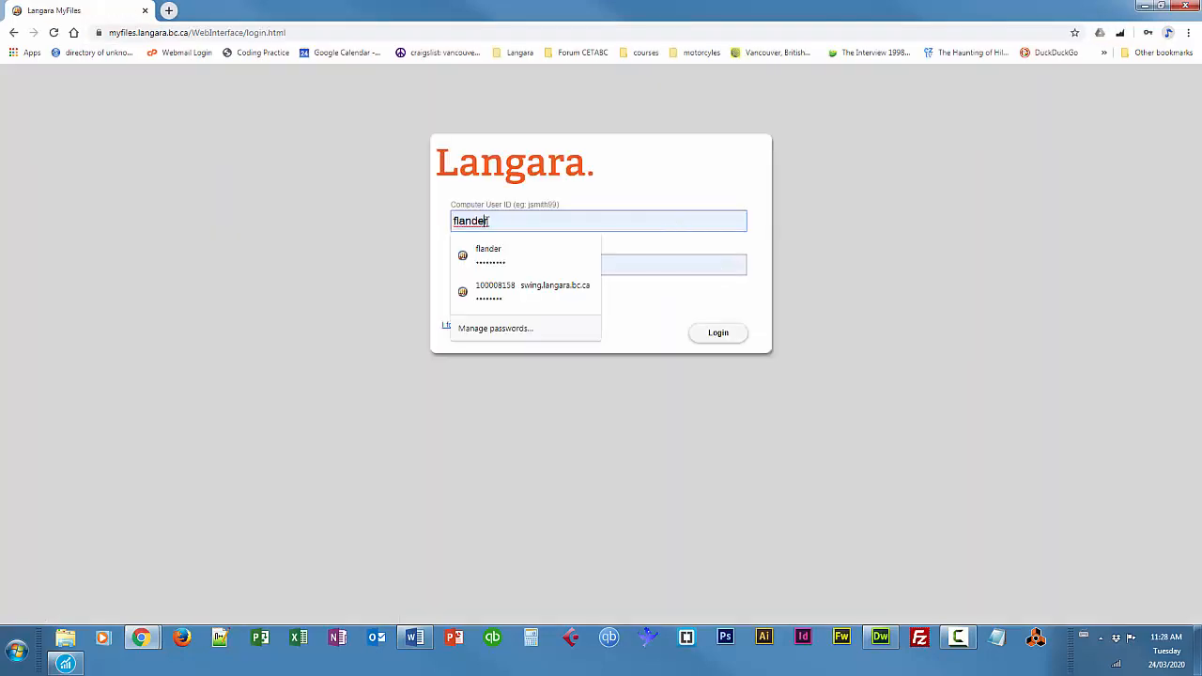
left_click(615, 164)
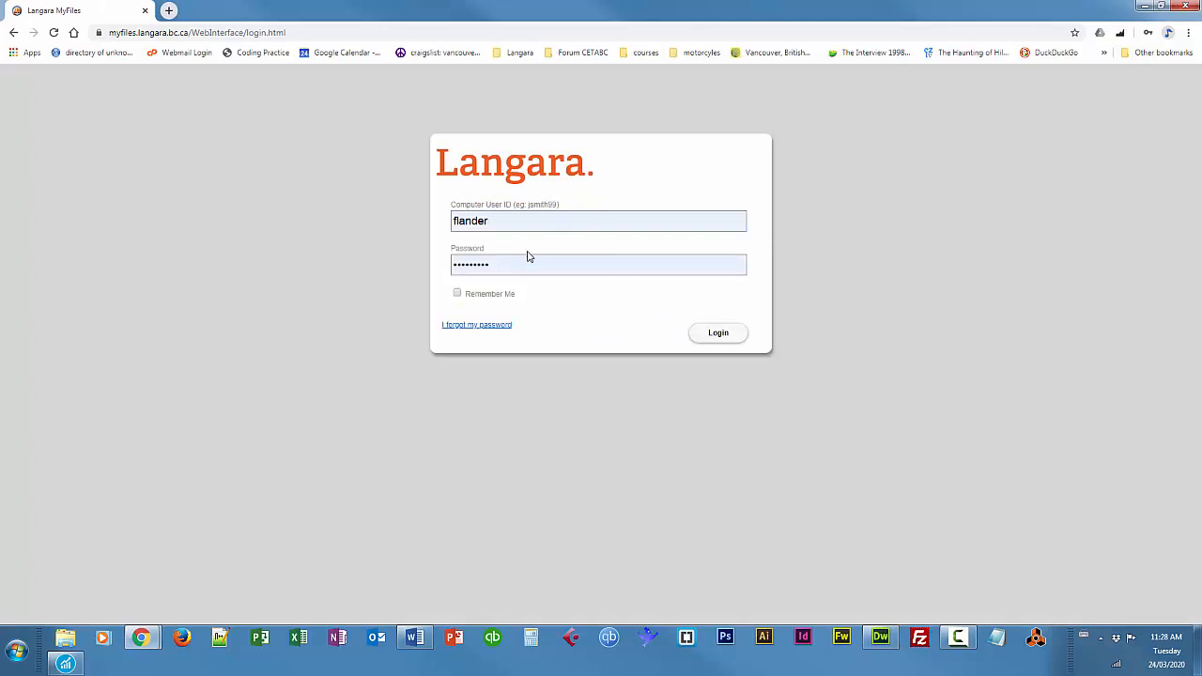
left_click(732, 341)
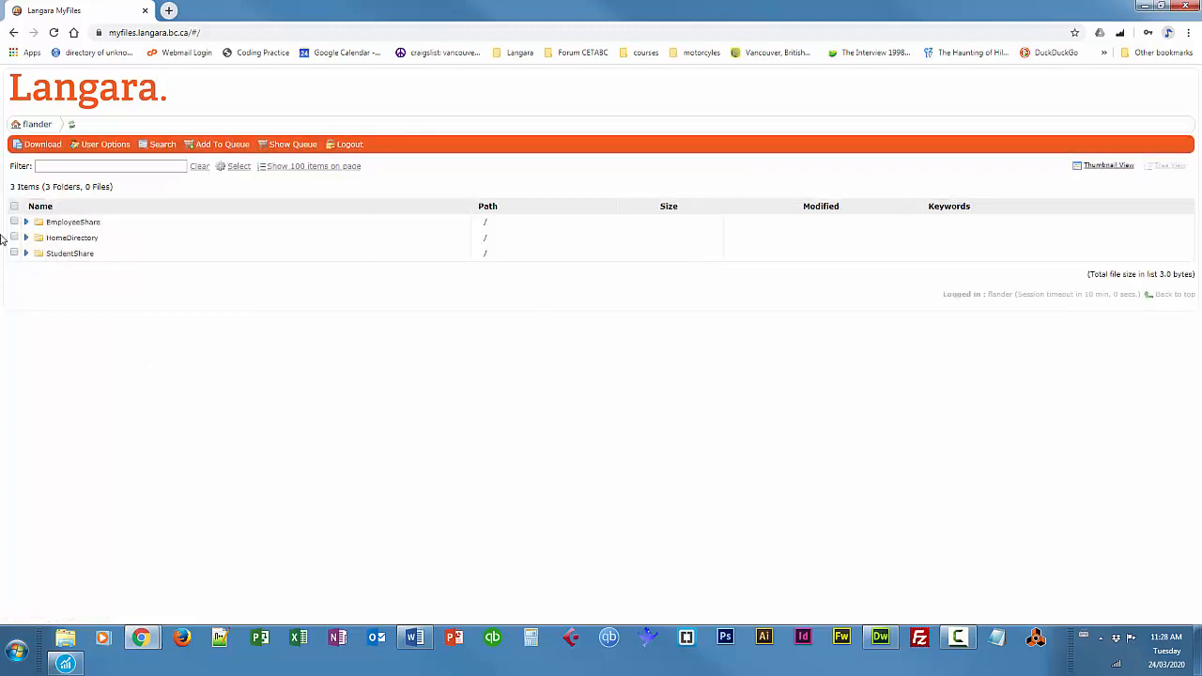
Open the Course Materials folder of CSFW2001-002-JAN-APR under StudentShare, SEMESTER
left_click(26, 253)
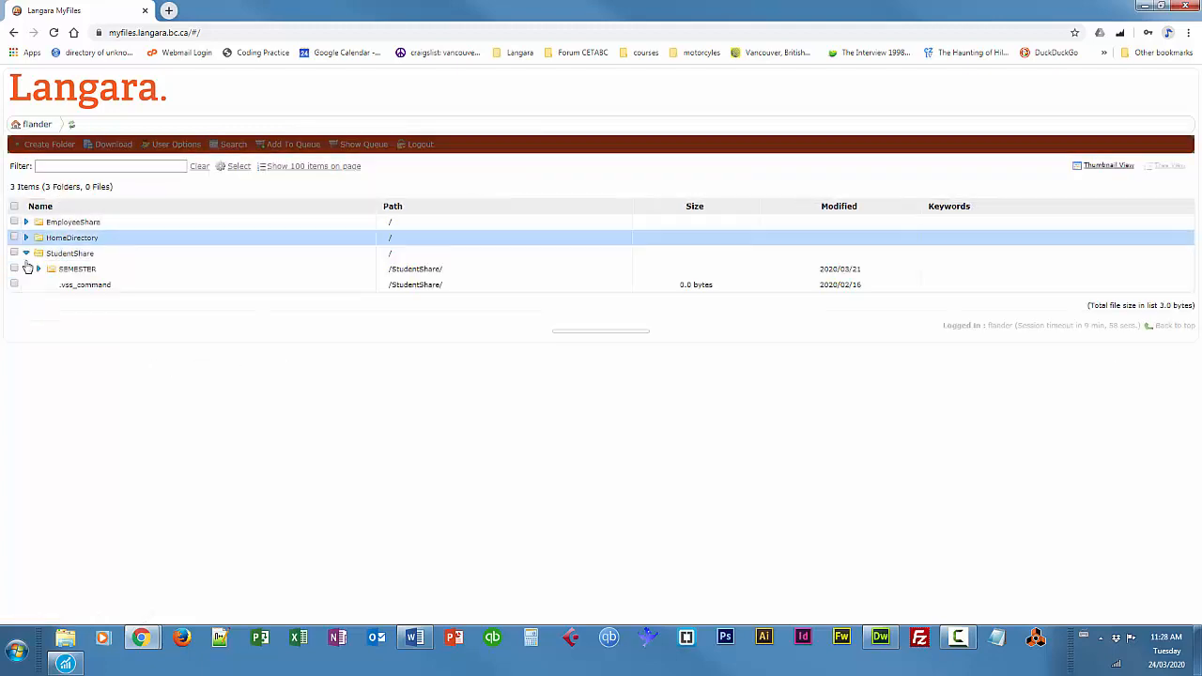
left_click(38, 269)
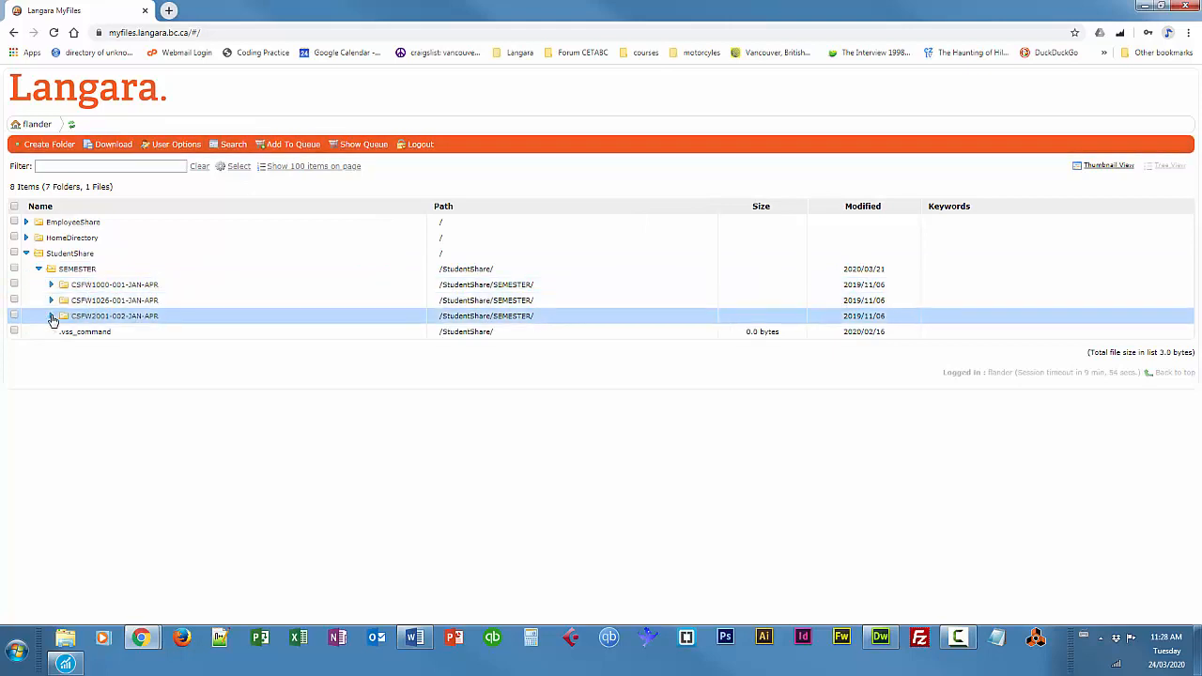
left_click(50, 317)
left_click(103, 331)
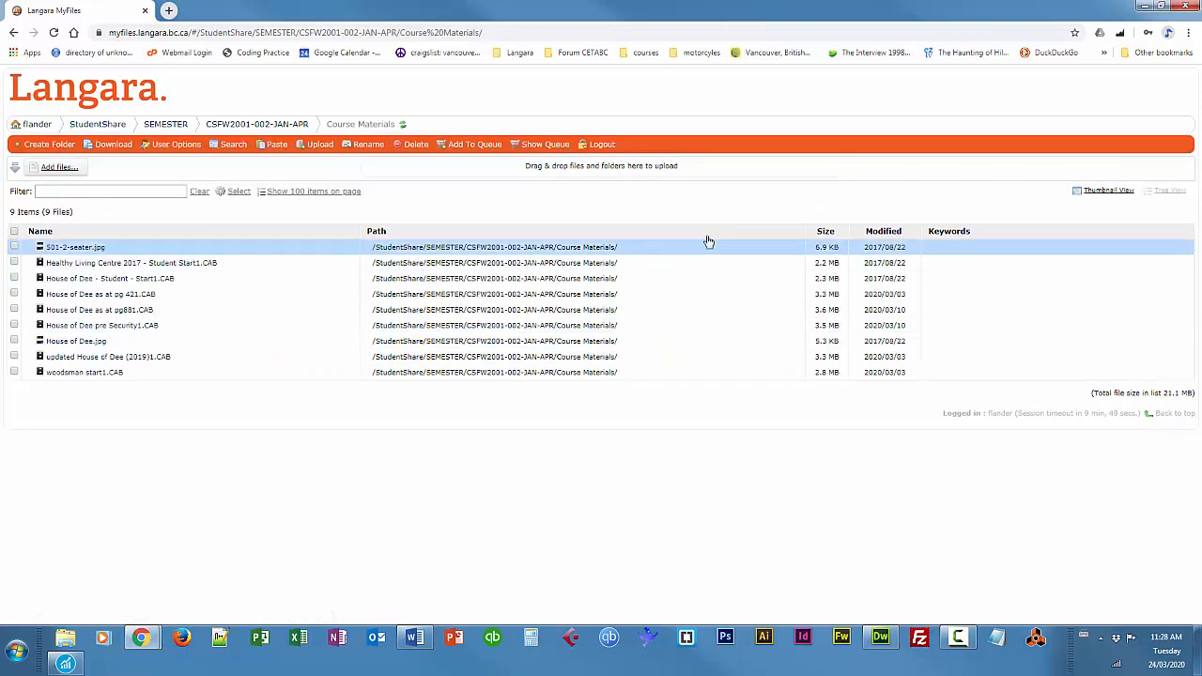
Sort the course files by modified date, newest first, and download House of Dee as at pg881.CAB
left_click(883, 238)
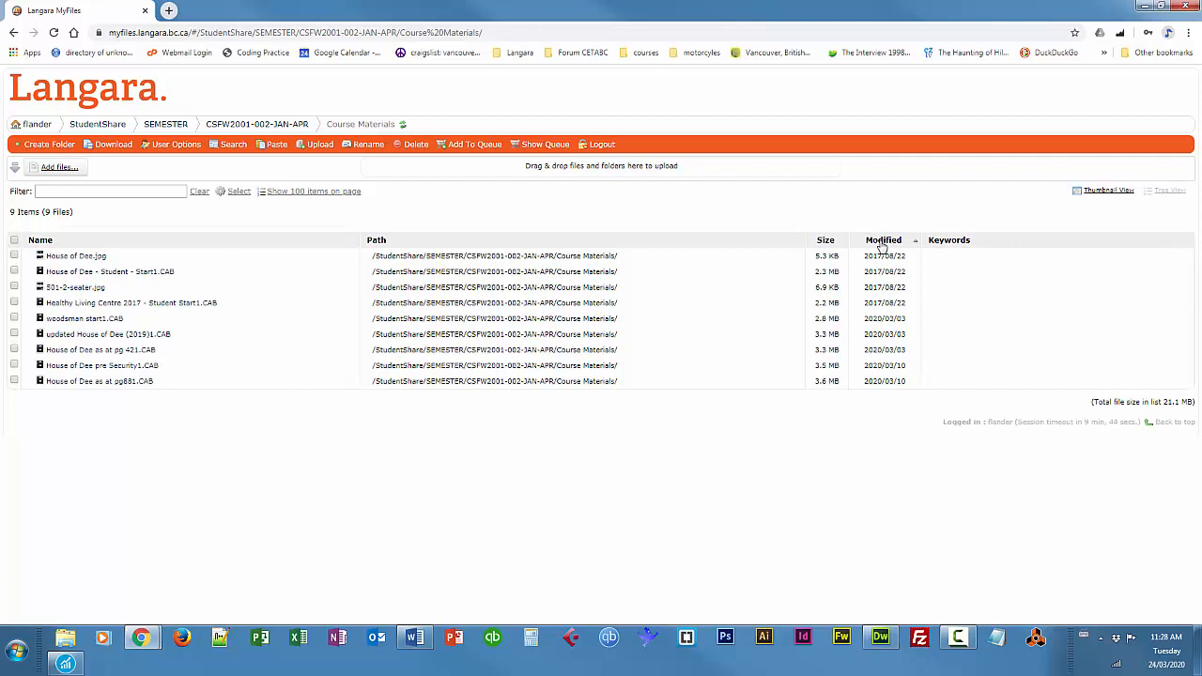
left_click(882, 242)
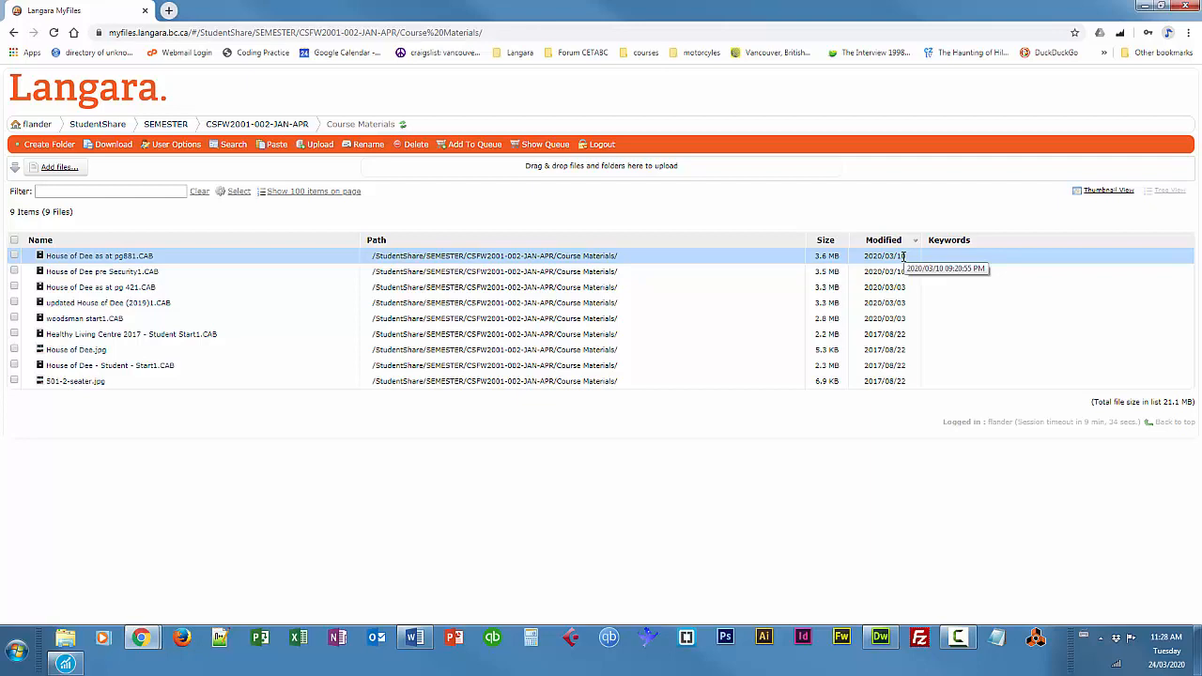
left_click(14, 255)
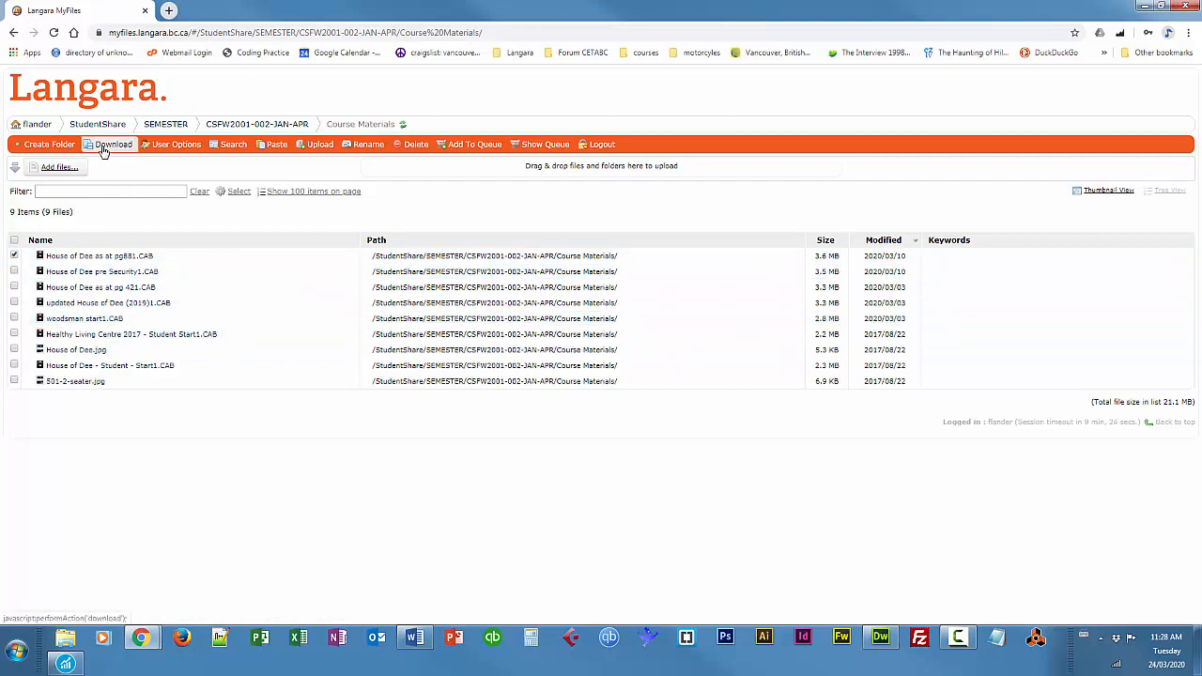
left_click(105, 149)
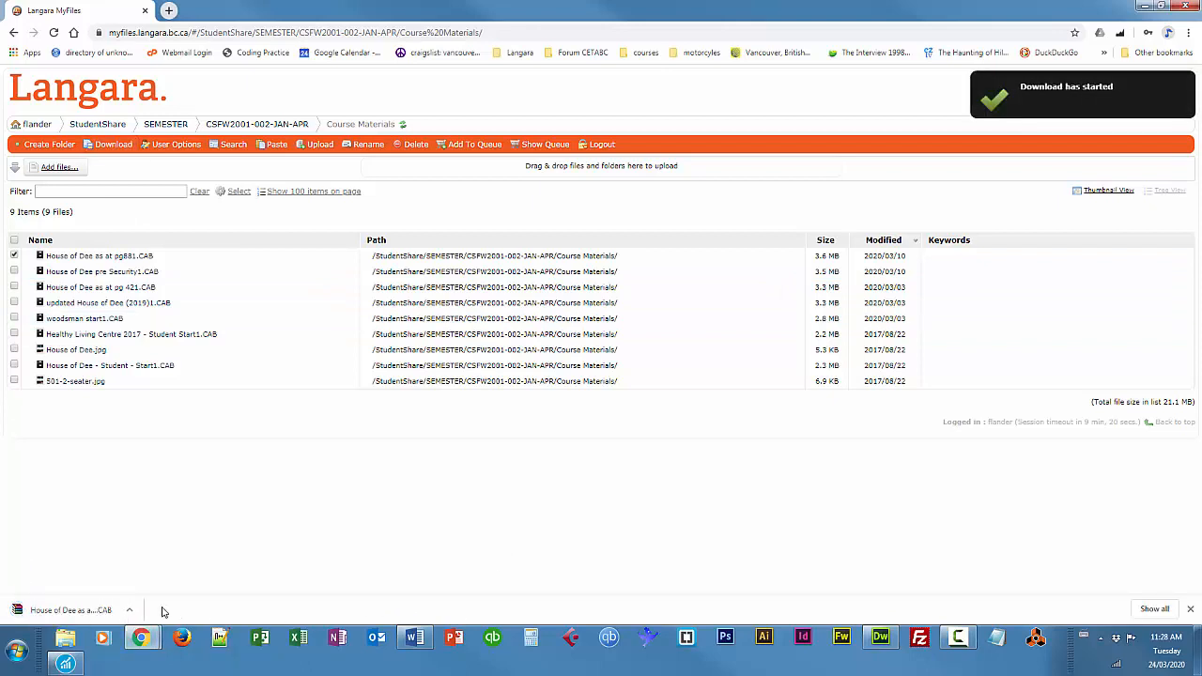
Move the downloaded House of Dee as at pg881.CAB from the downloads folder to the Desktop, and close the file and browser windows
left_click(129, 611)
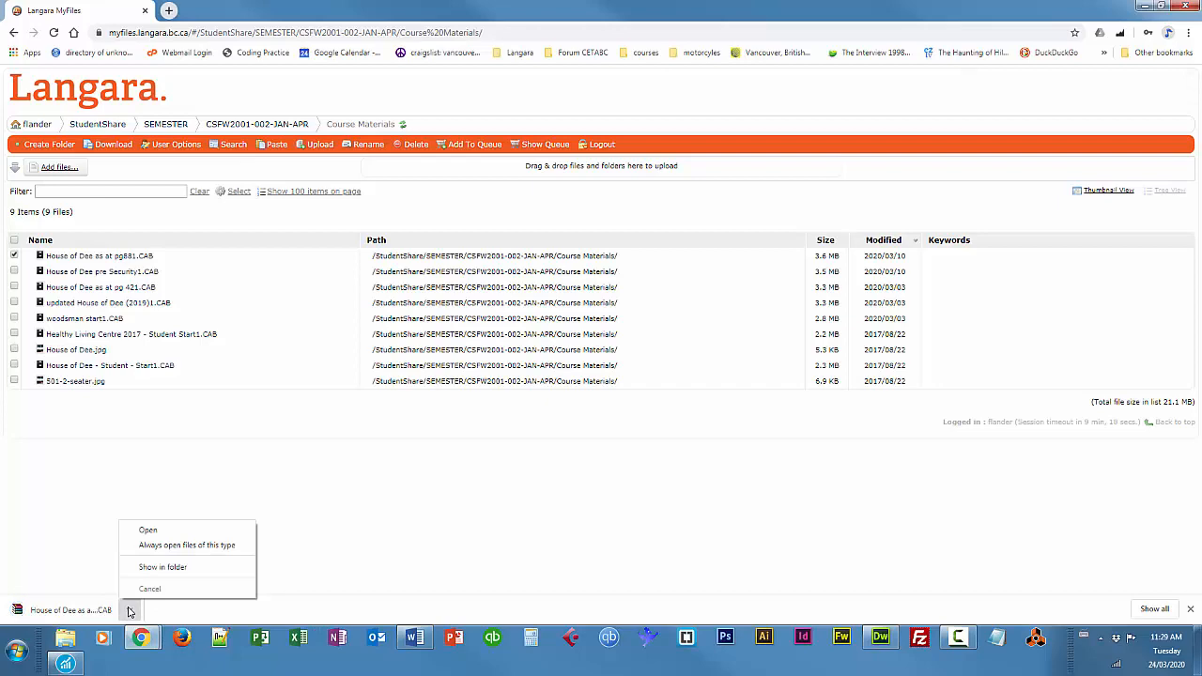
left_click(183, 568)
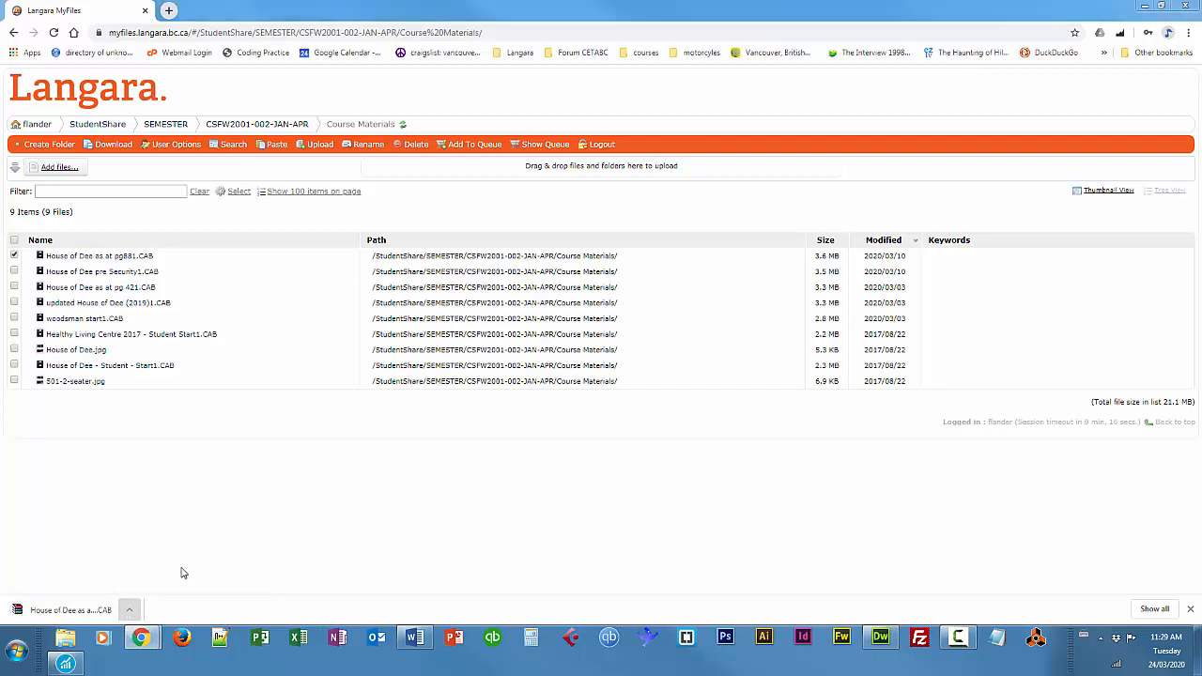
right_click(490, 101)
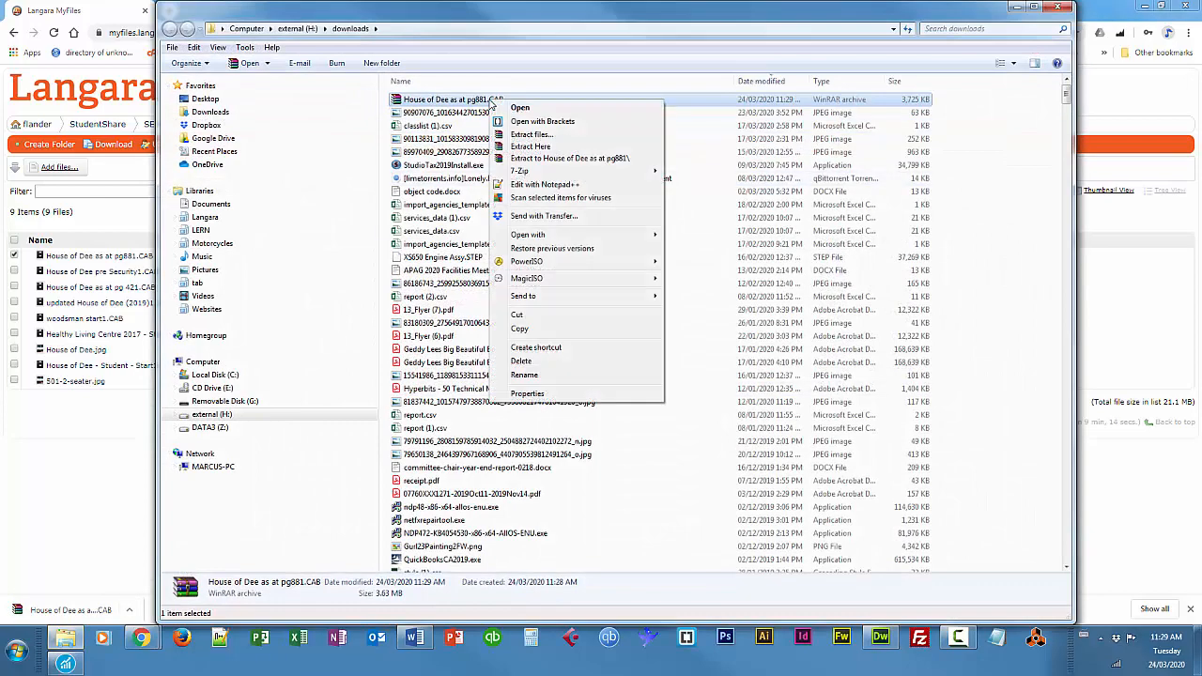
left_click(509, 315)
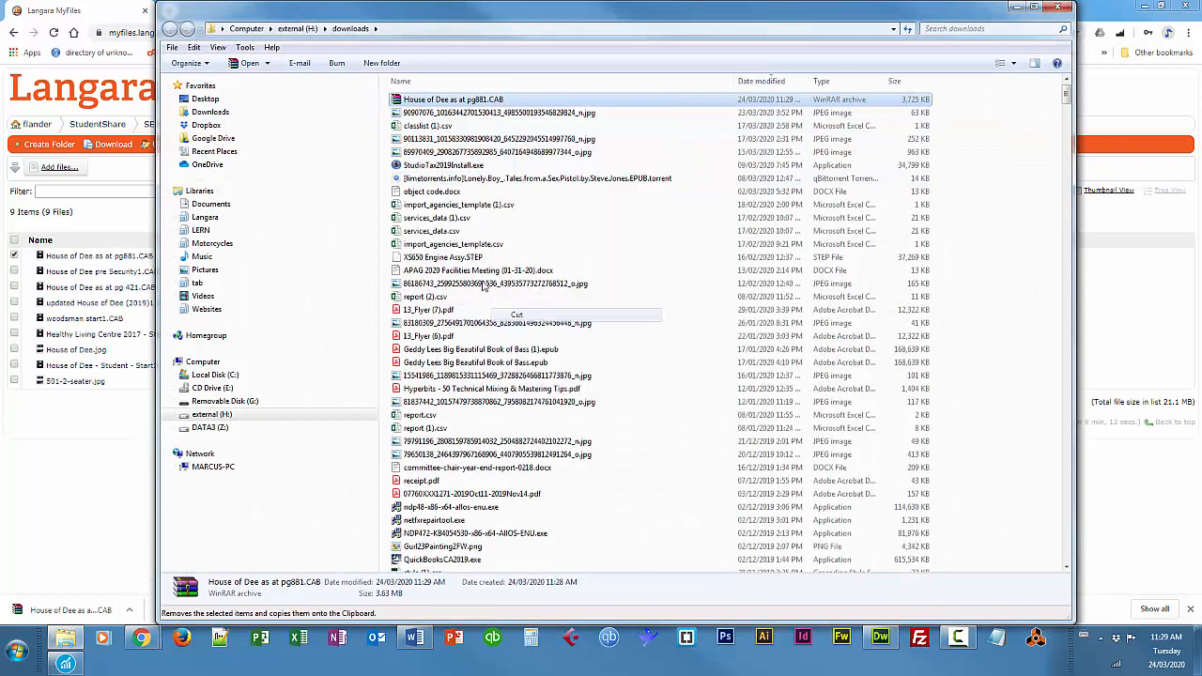
left_click(228, 100)
right_click(505, 327)
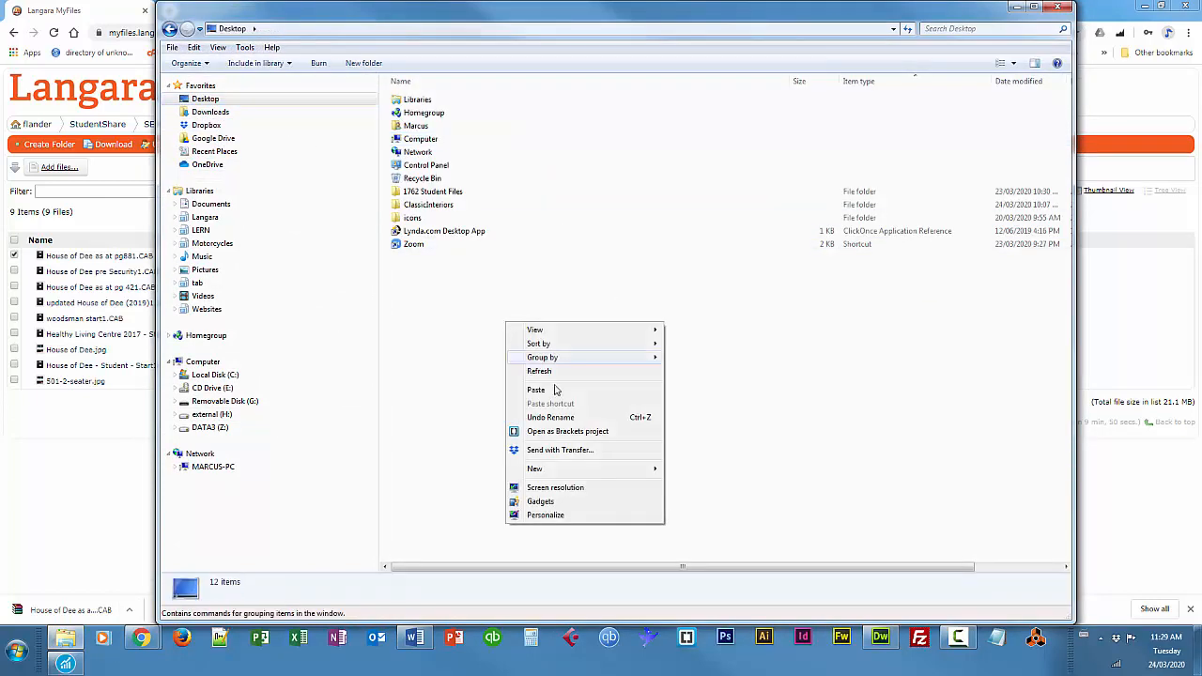
left_click(544, 393)
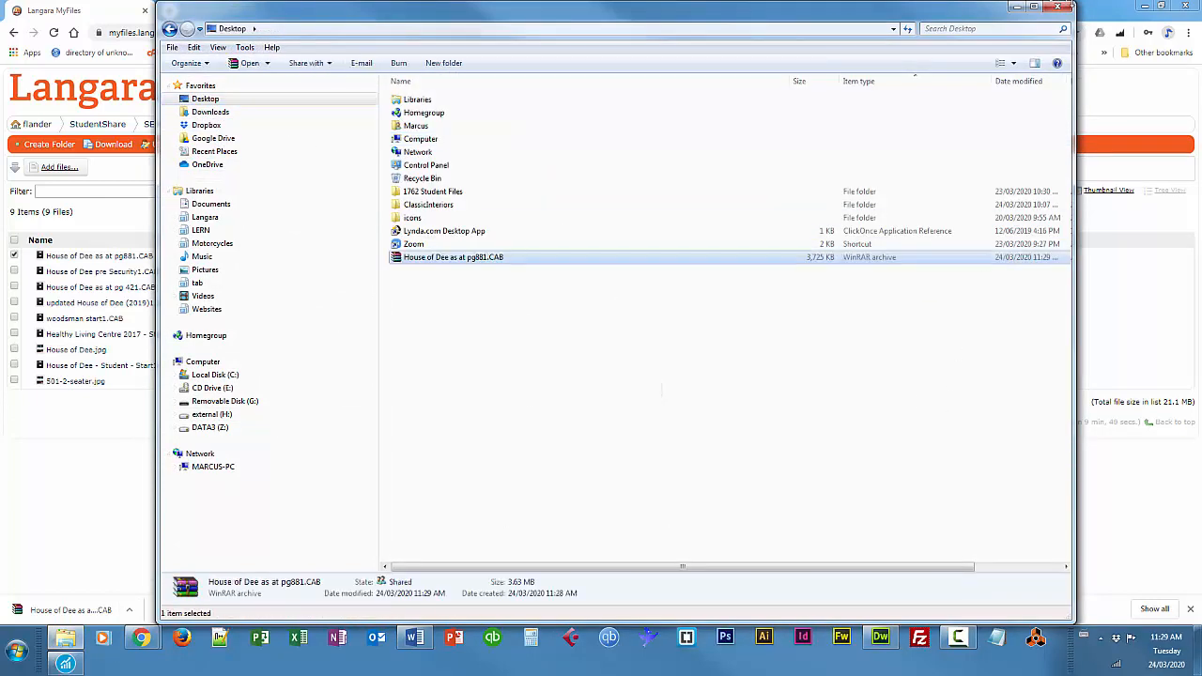
left_click(1061, 8)
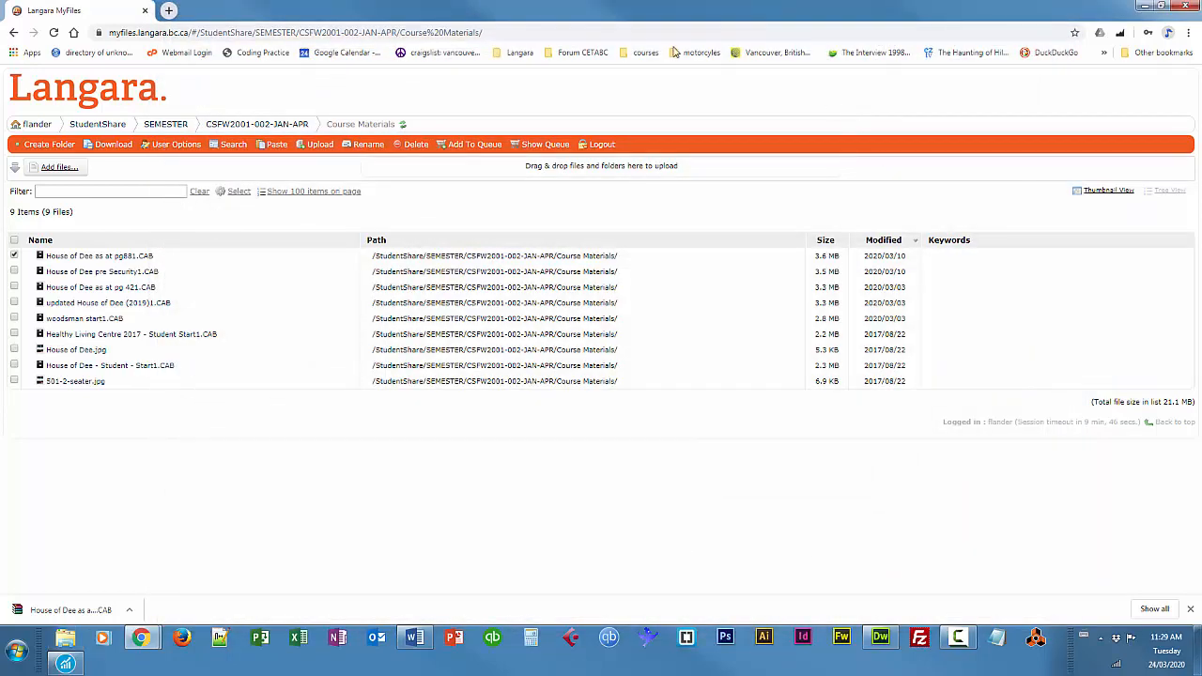
left_click(1180, 8)
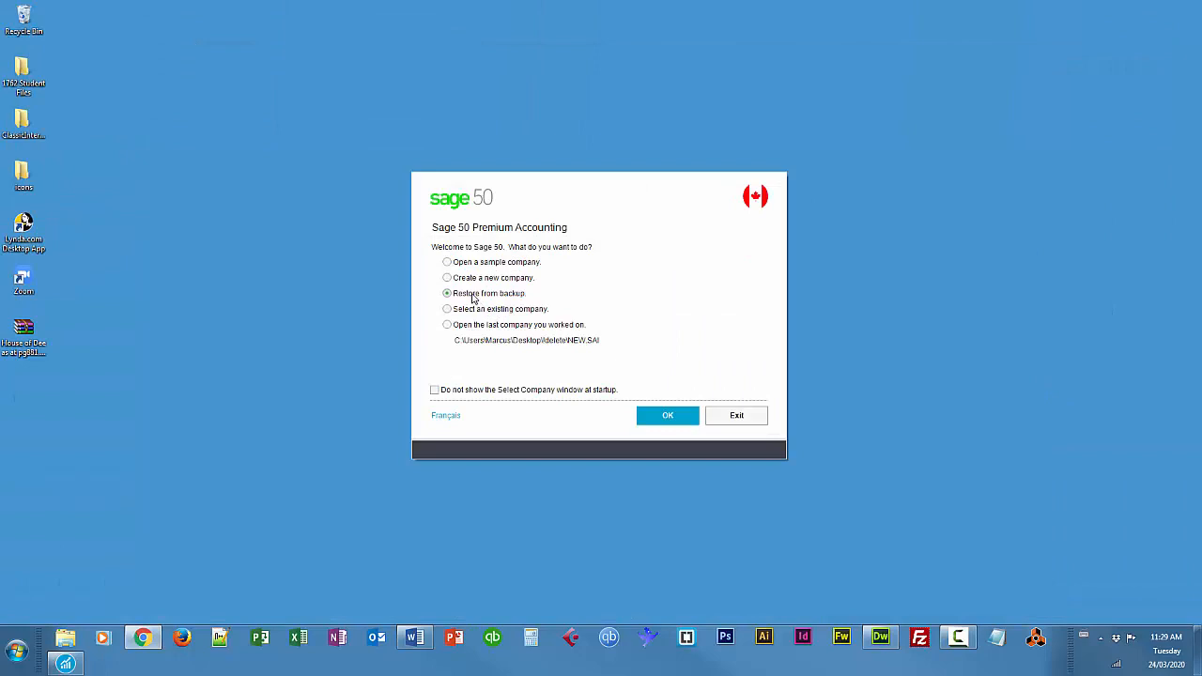
Start a restore from backup in Sage 50 and choose House of Dee as at pg881.CAB from the Desktop as the backup file
left_click(673, 419)
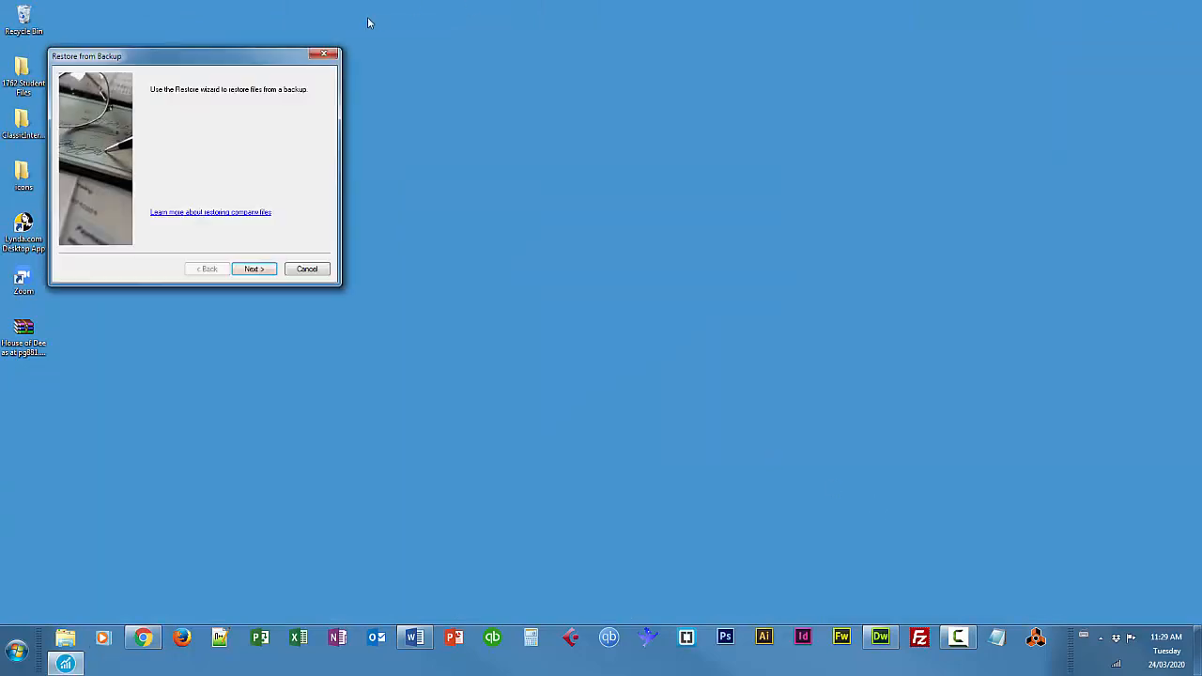
left_click_drag(282, 53, 394, 88)
left_click(376, 298)
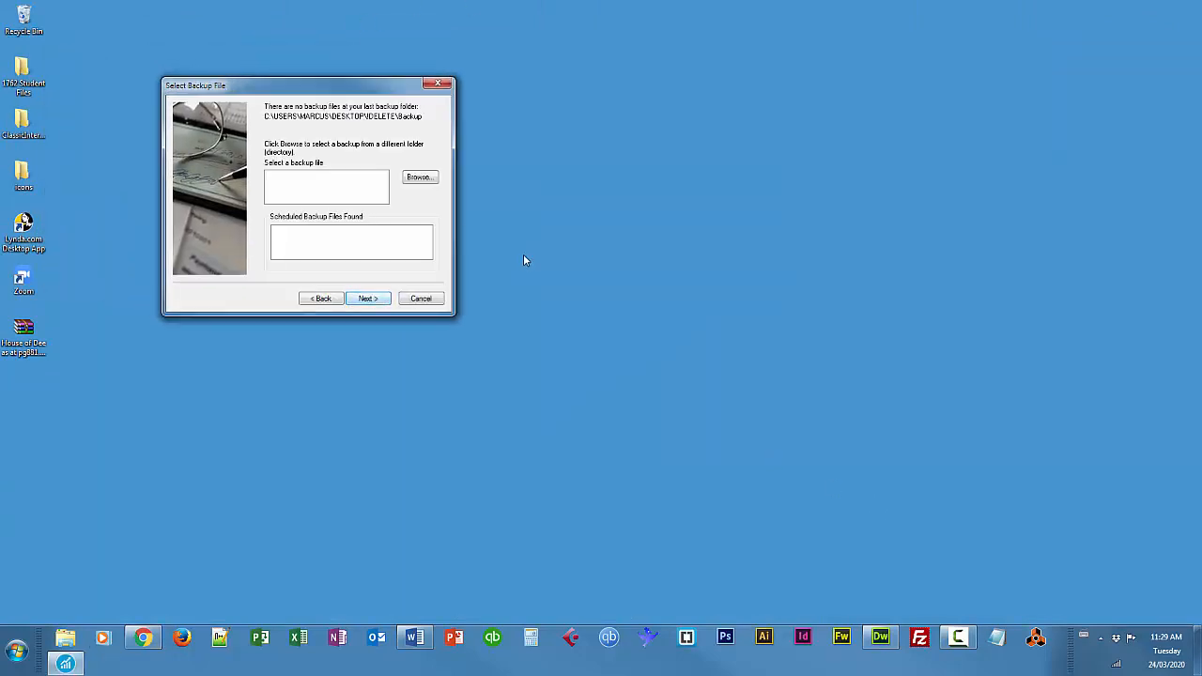
left_click(420, 178)
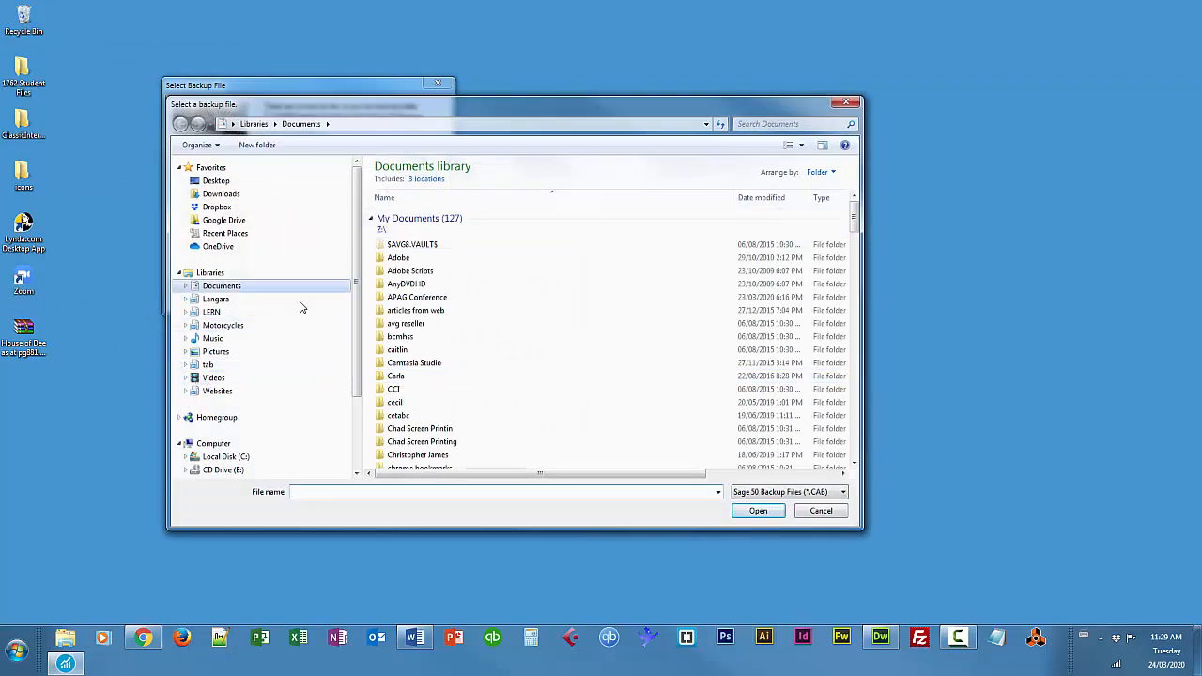
left_click(223, 181)
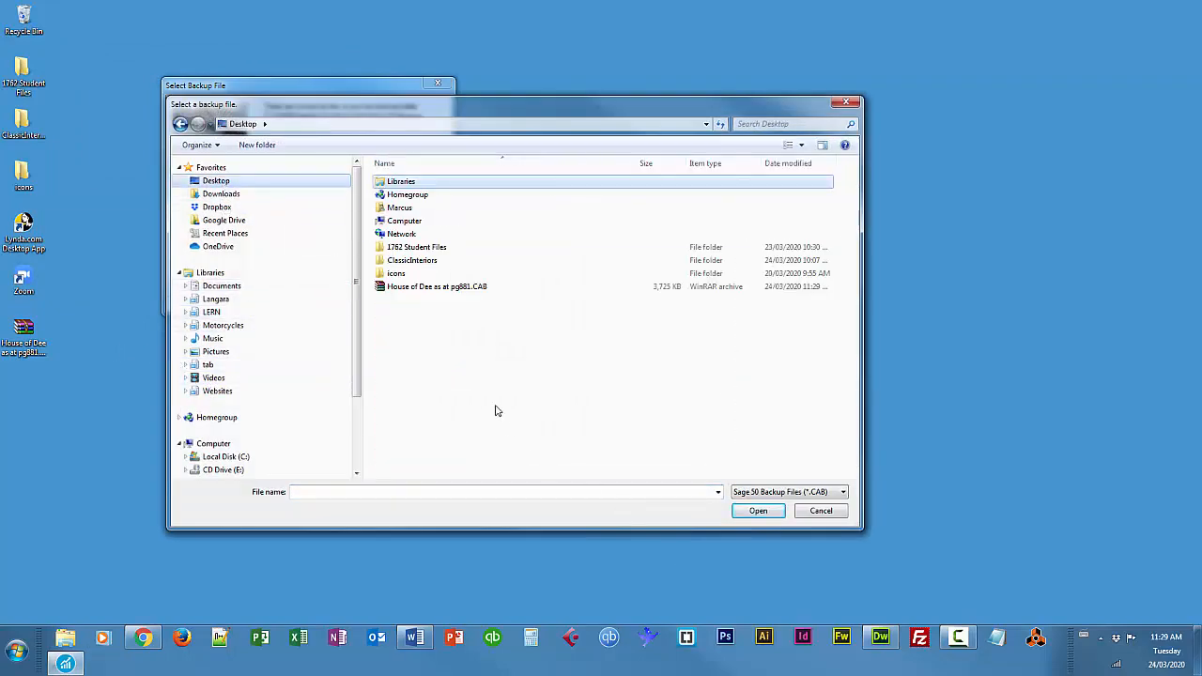
left_click(457, 291)
double_click(457, 291)
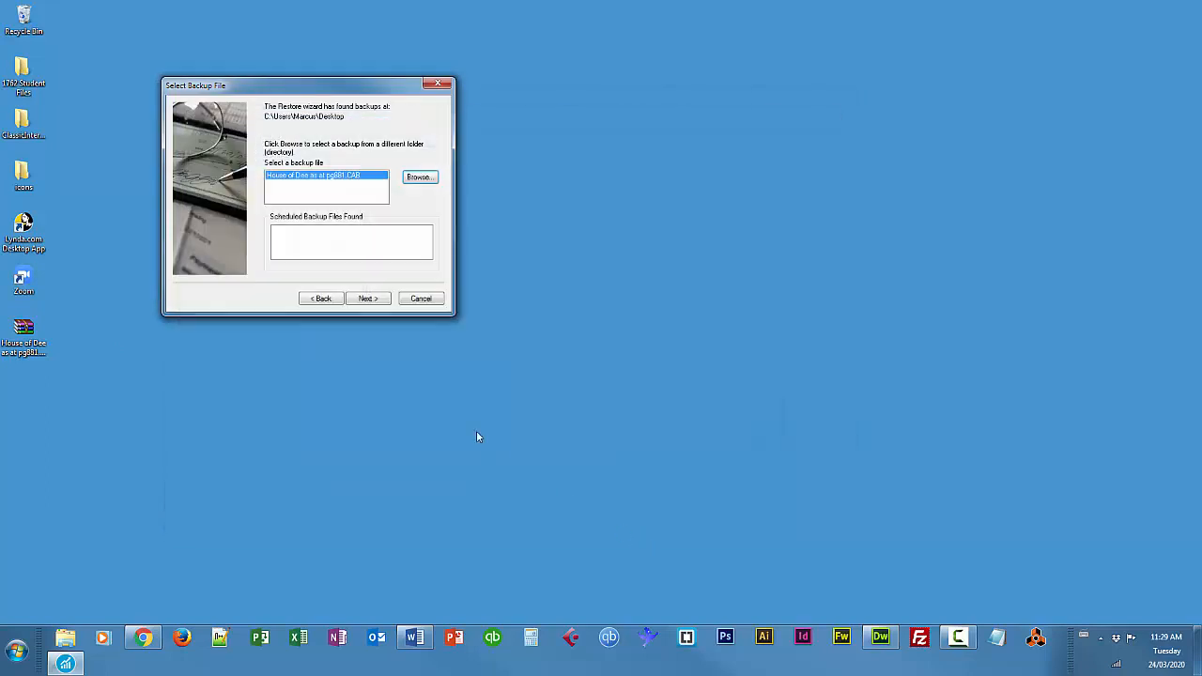
left_click(372, 299)
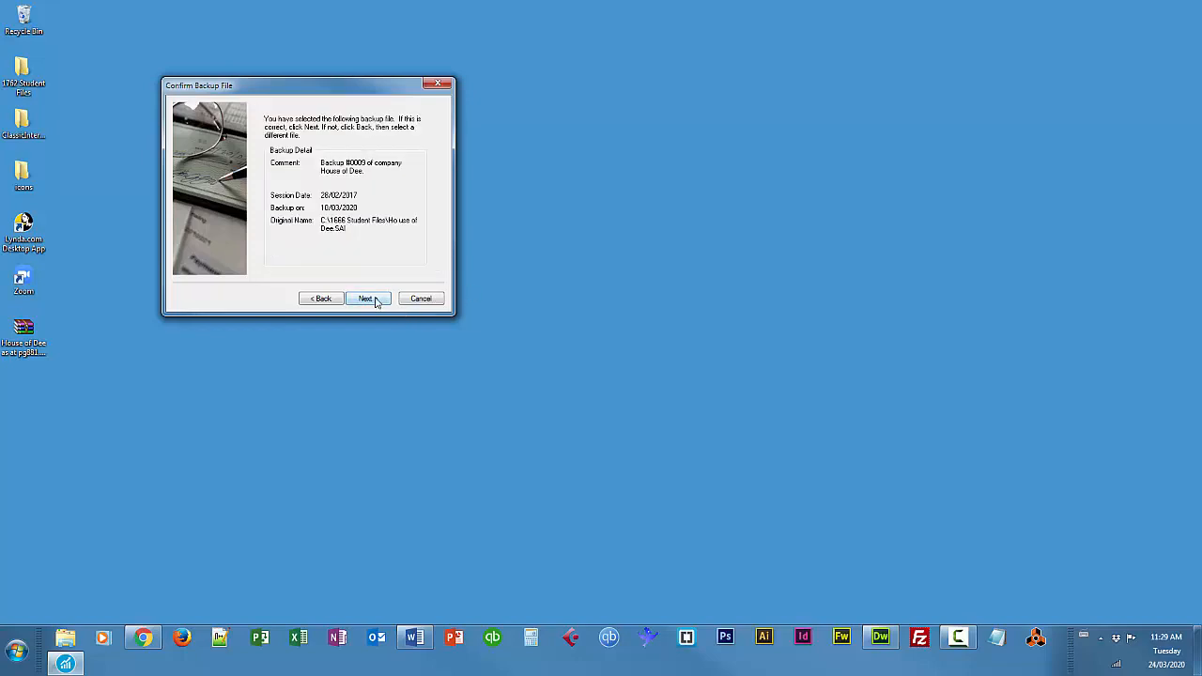
left_click(370, 298)
Browse for the restored company file's location and create and open a new Desktop folder named HofD
left_click(409, 211)
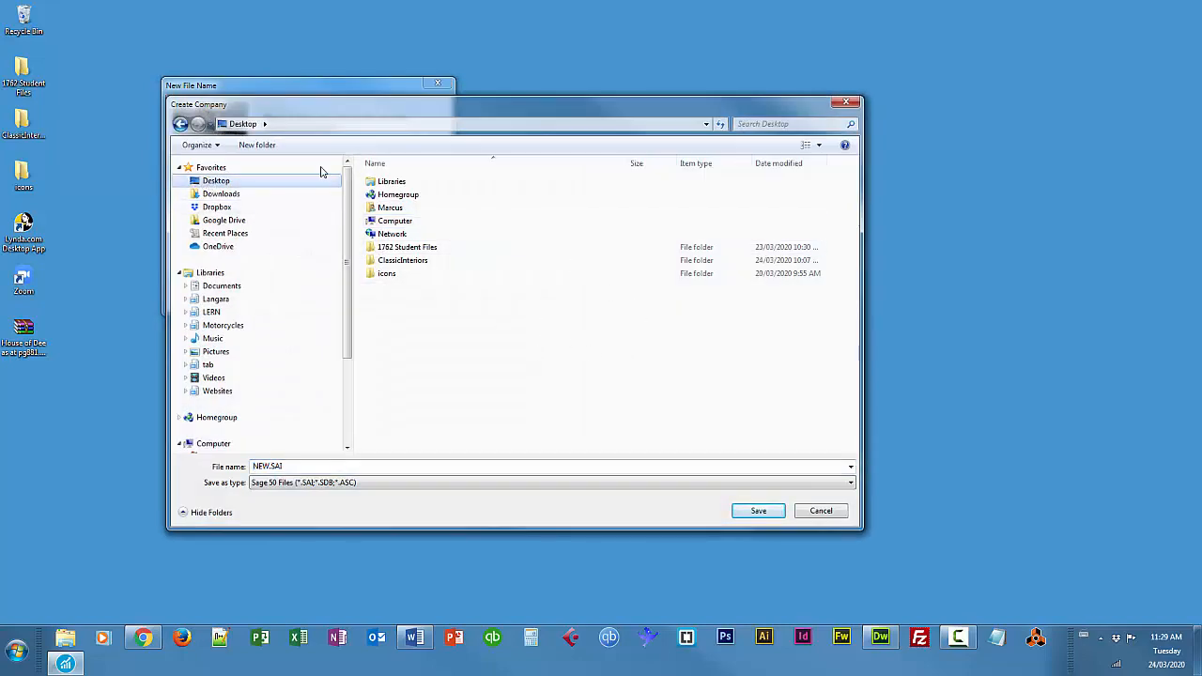
left_click_drag(345, 107, 387, 146)
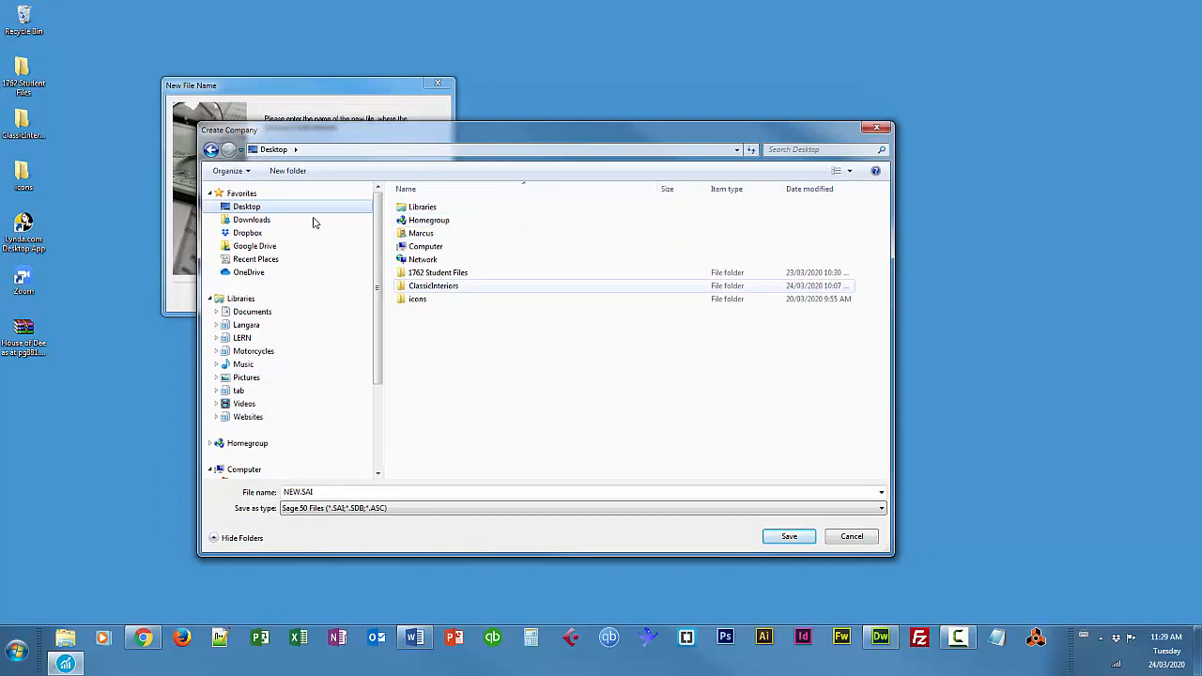
left_click(287, 171)
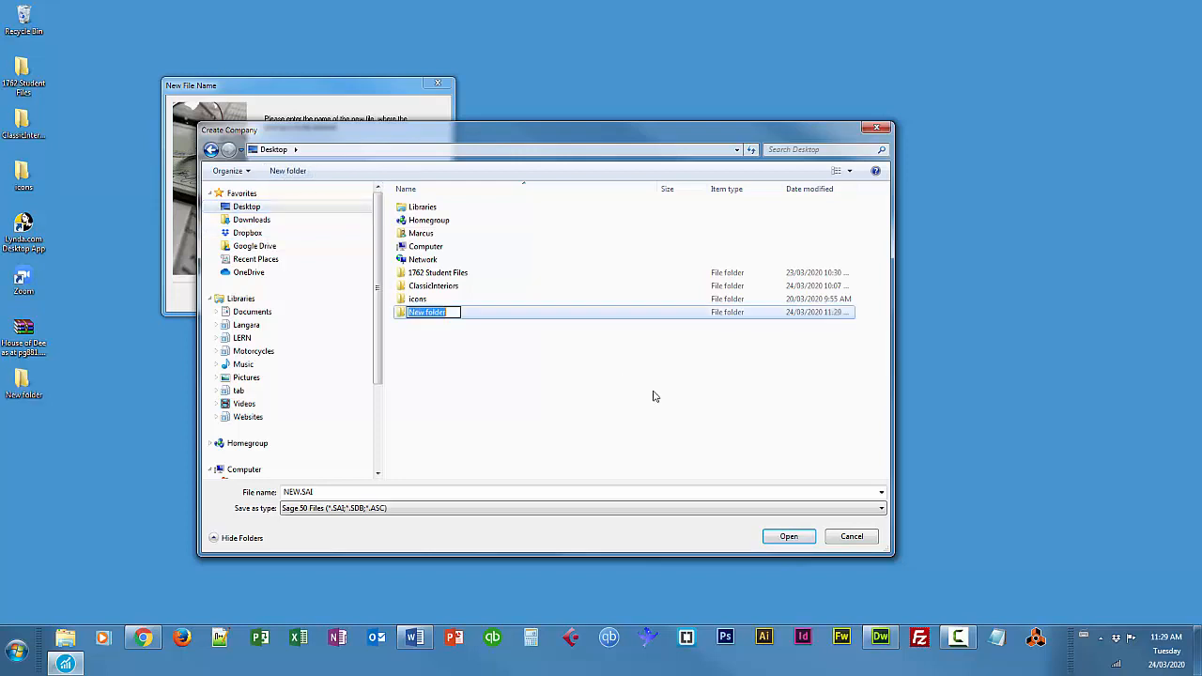
type("HofD")
key("Return")
key("Return")
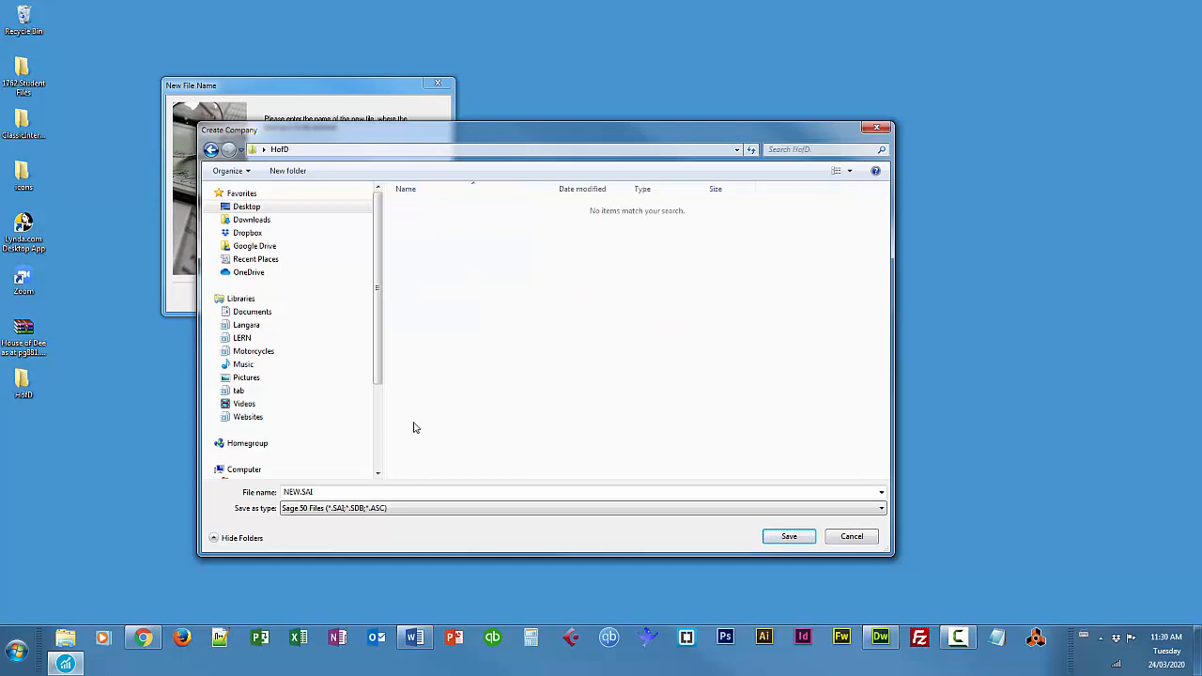
Name the new company file HouseOfDee and save that choice in the HofD folder
double_click(385, 491)
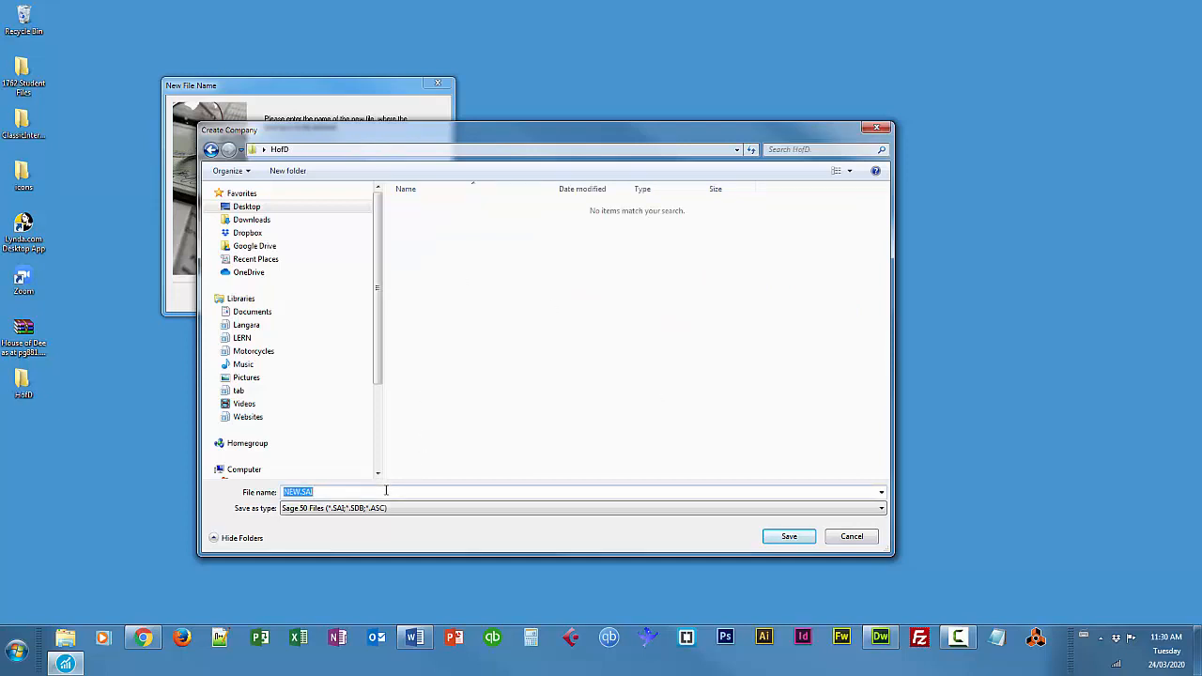
type("HouseOfDee")
left_click(784, 536)
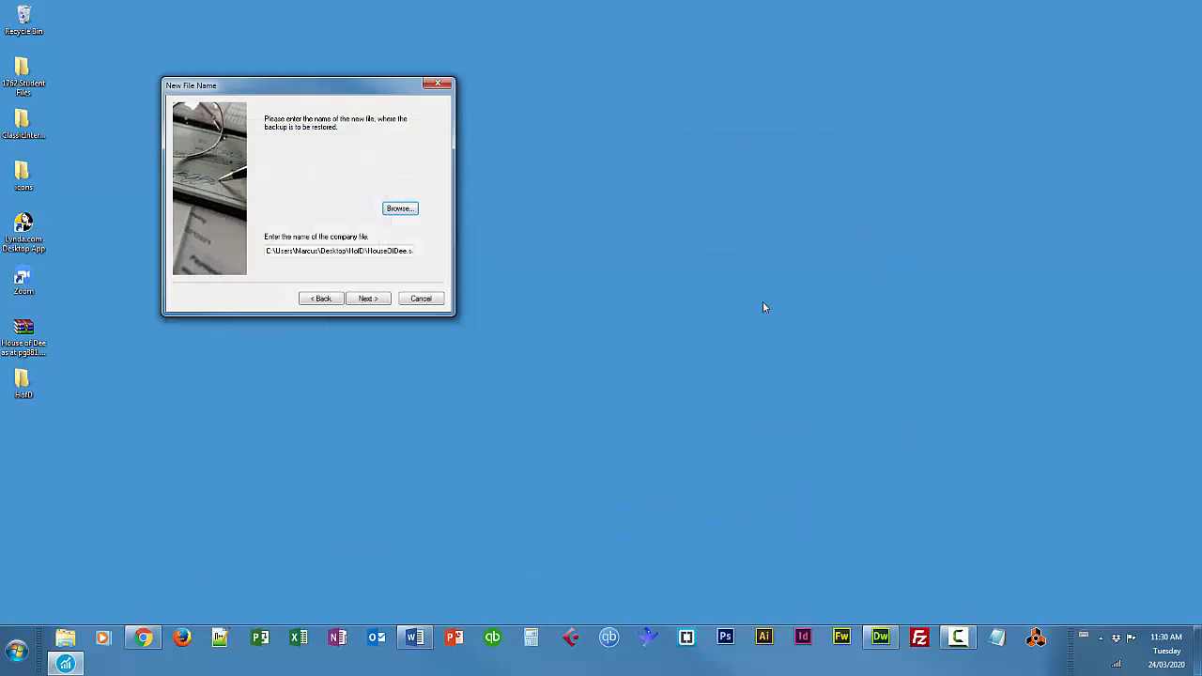
Restore the backup to the new company file, upgrade it with an automatic backup copy, and dismiss the Welcome to Sage 50 window
left_click(380, 299)
left_click(369, 299)
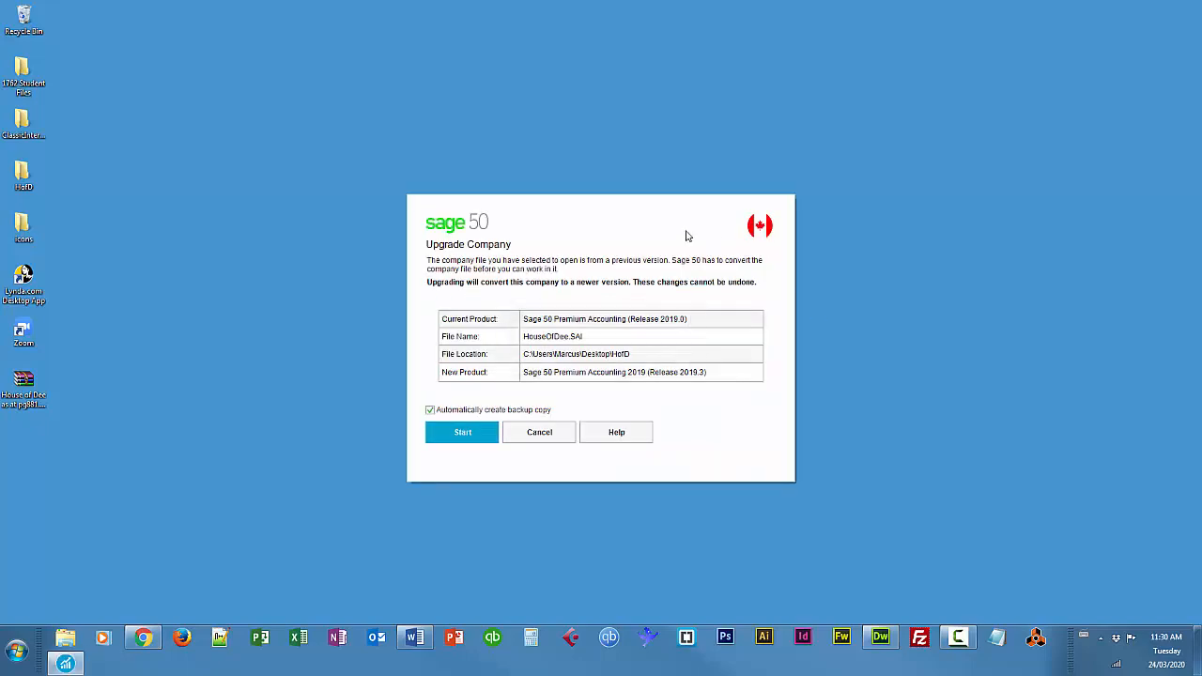
left_click(464, 433)
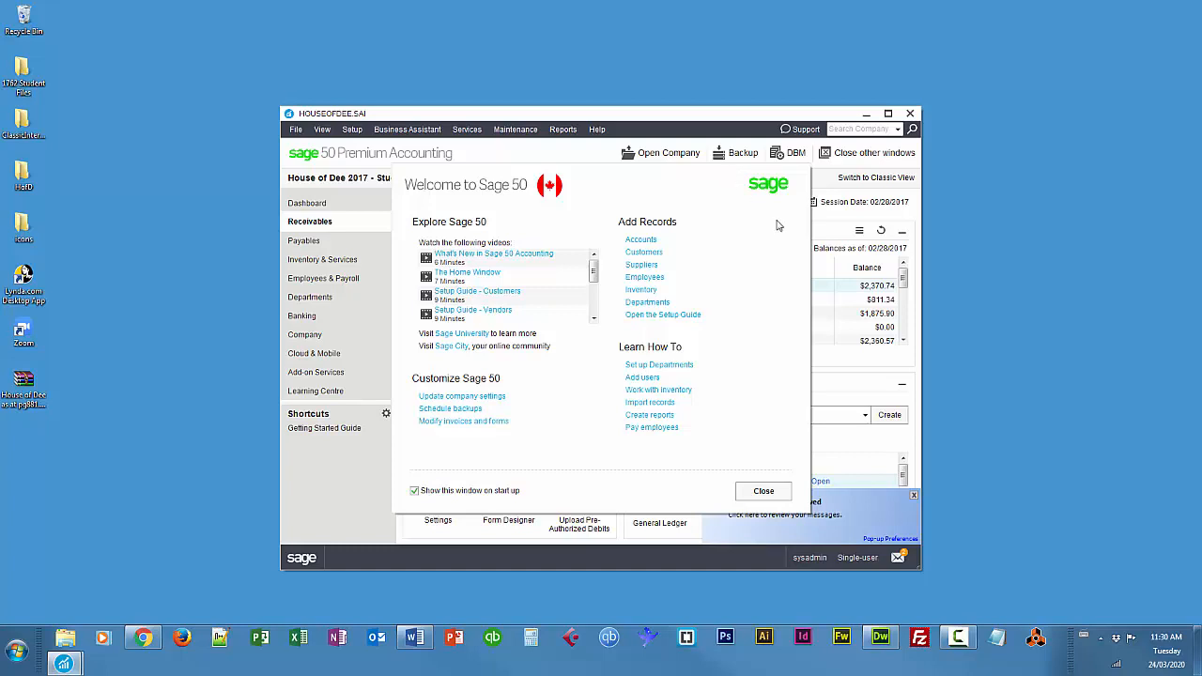
left_click(763, 492)
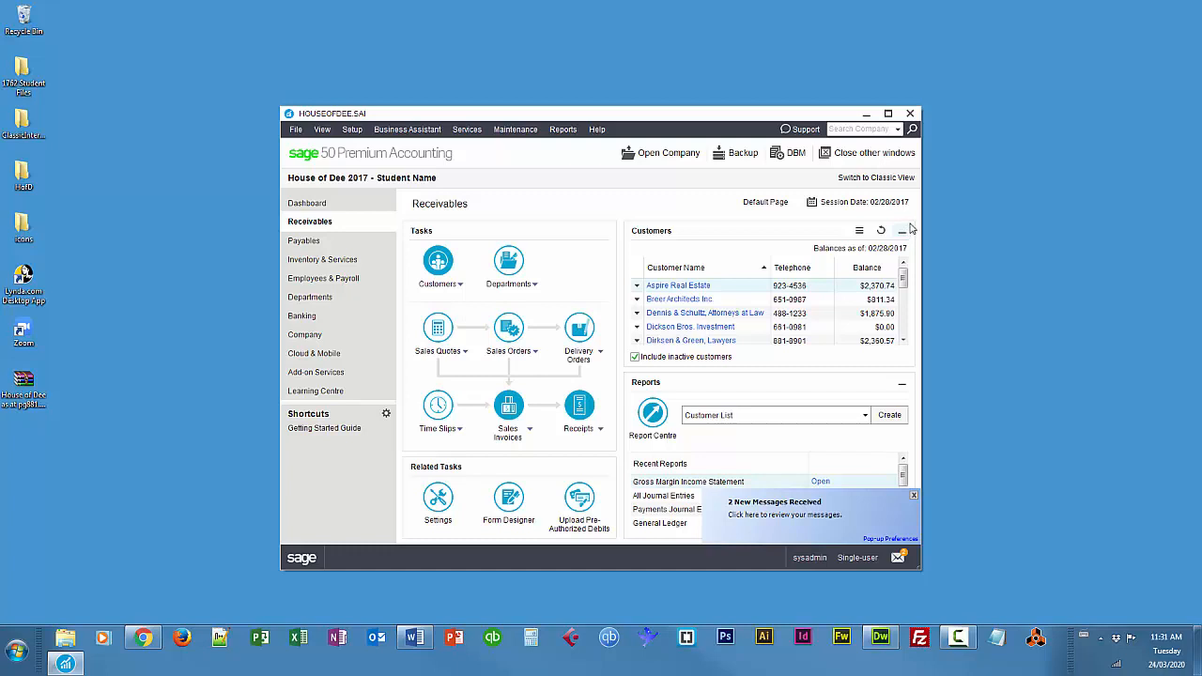
Review the Names, Allocation and Budget settings for Departments in the company settings
left_click(352, 129)
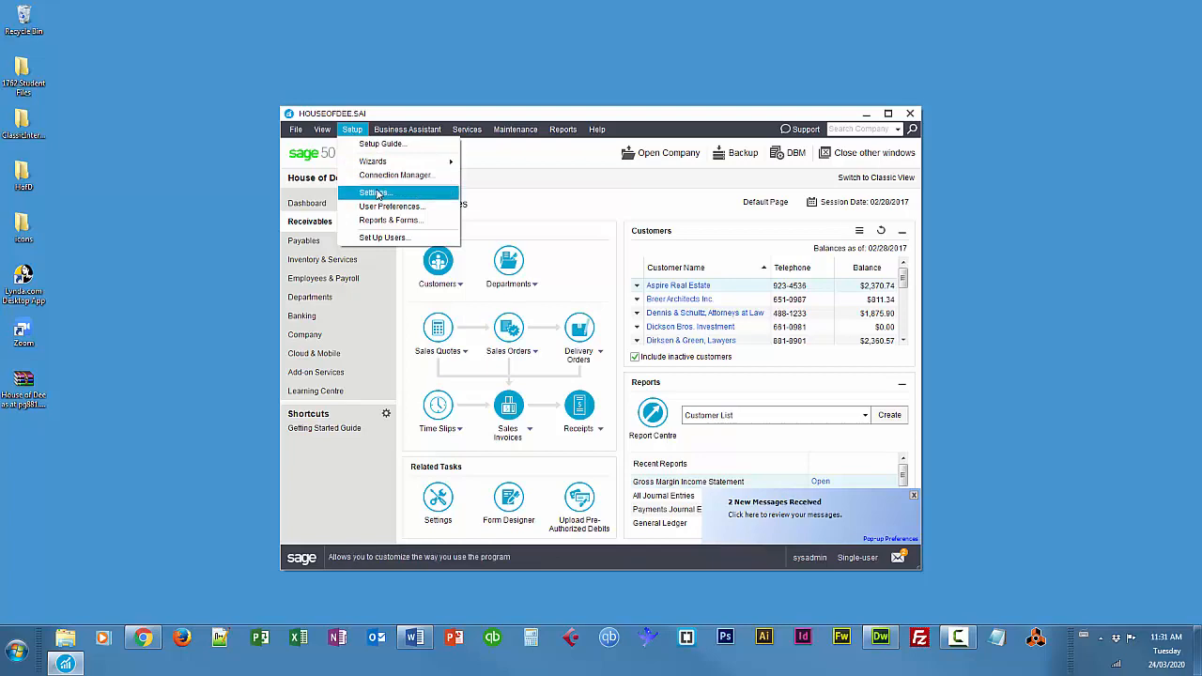
left_click(375, 192)
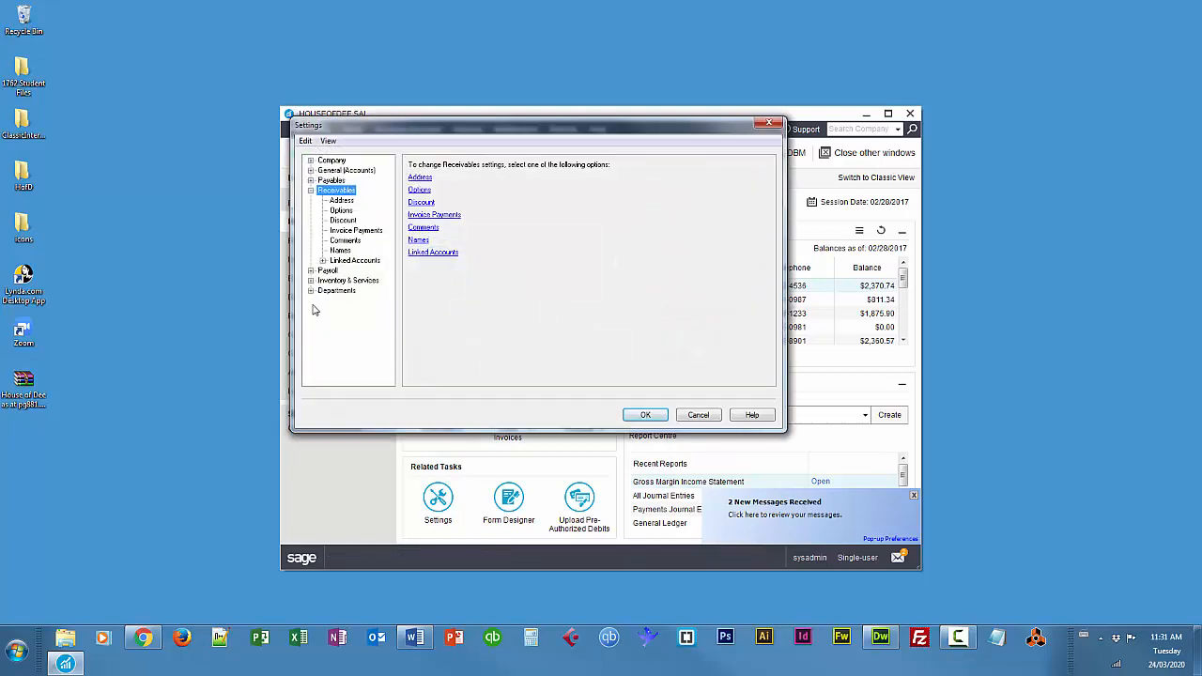
left_click(311, 292)
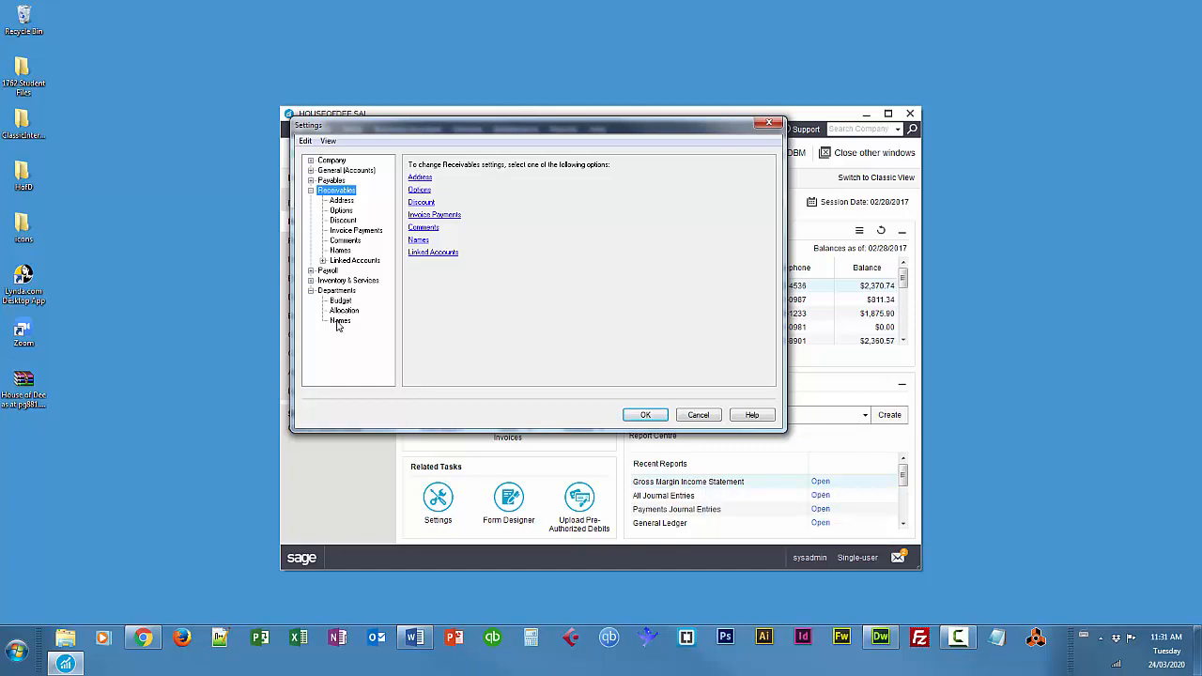
left_click(340, 321)
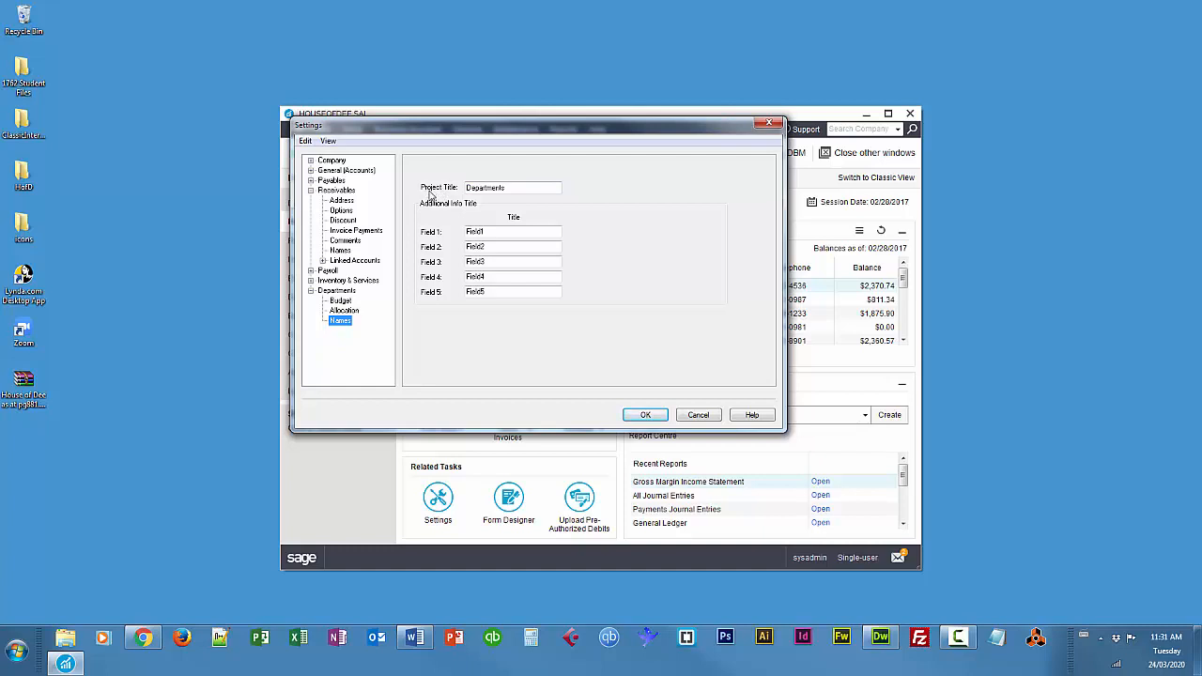
left_click(344, 311)
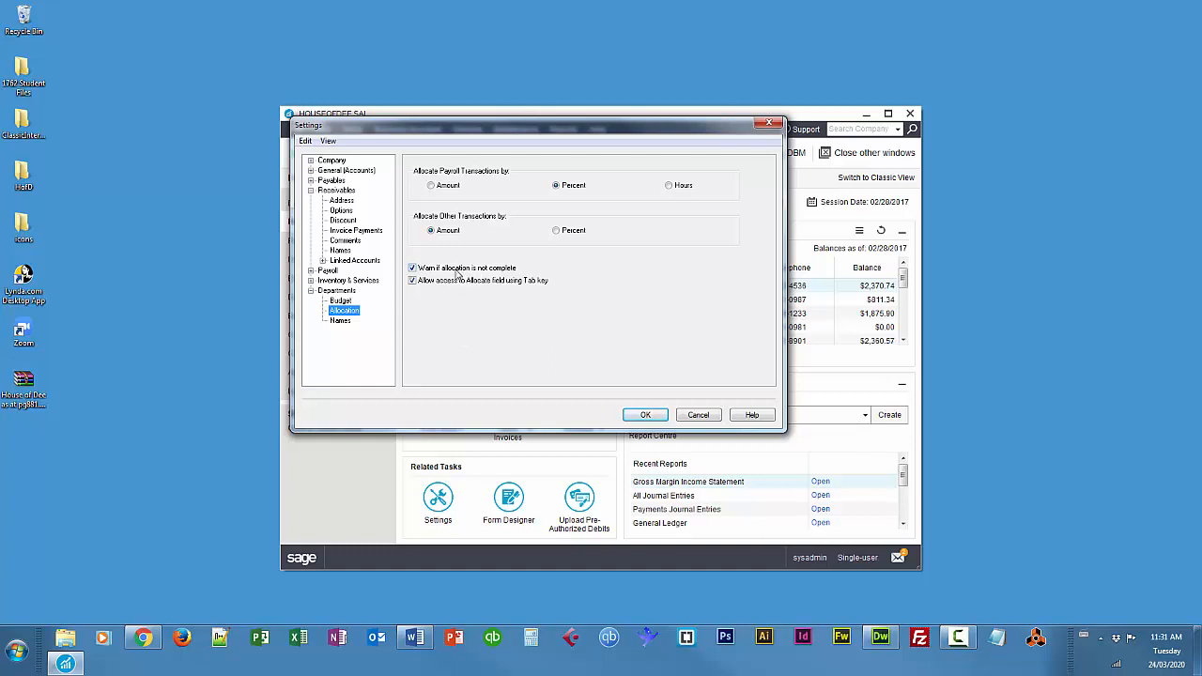
left_click(342, 300)
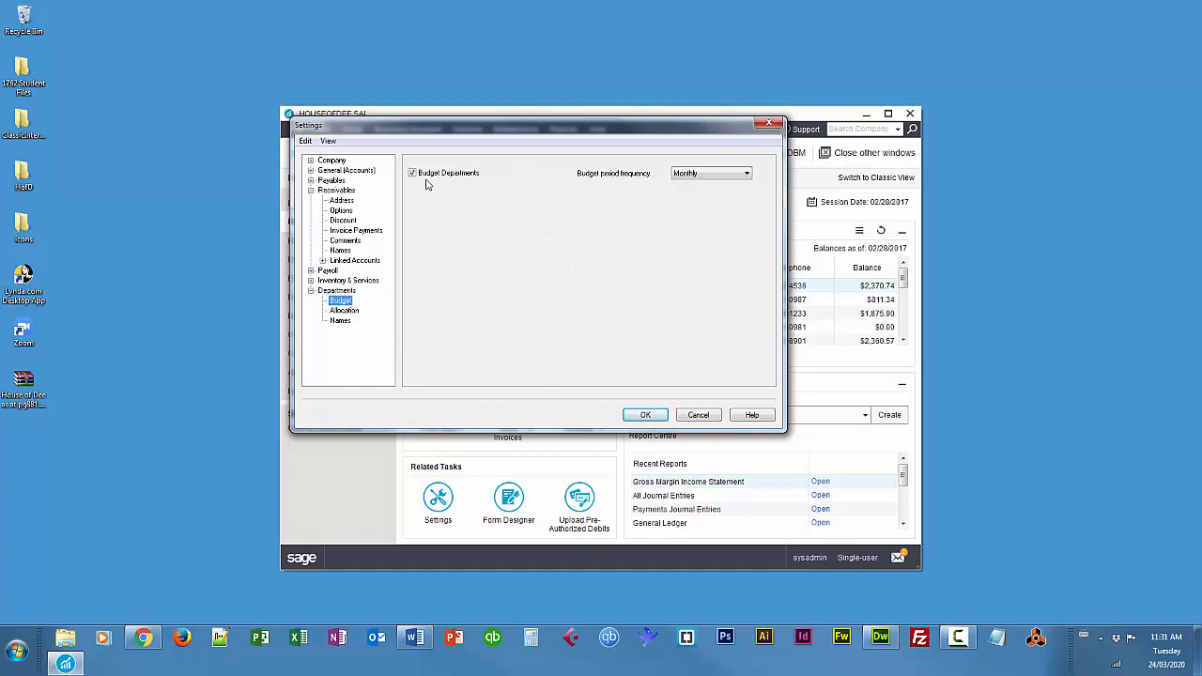
left_click(664, 419)
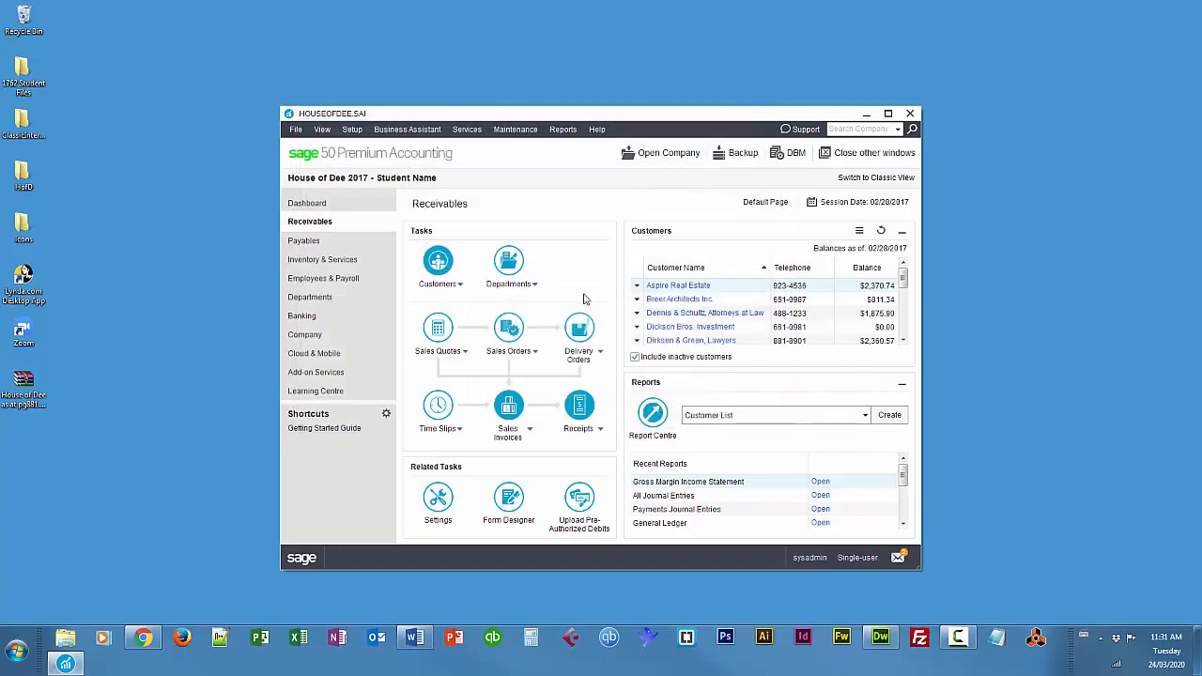
Open the Design Department record and examine its department details, monthly budget and additional information, then close it
left_click(305, 296)
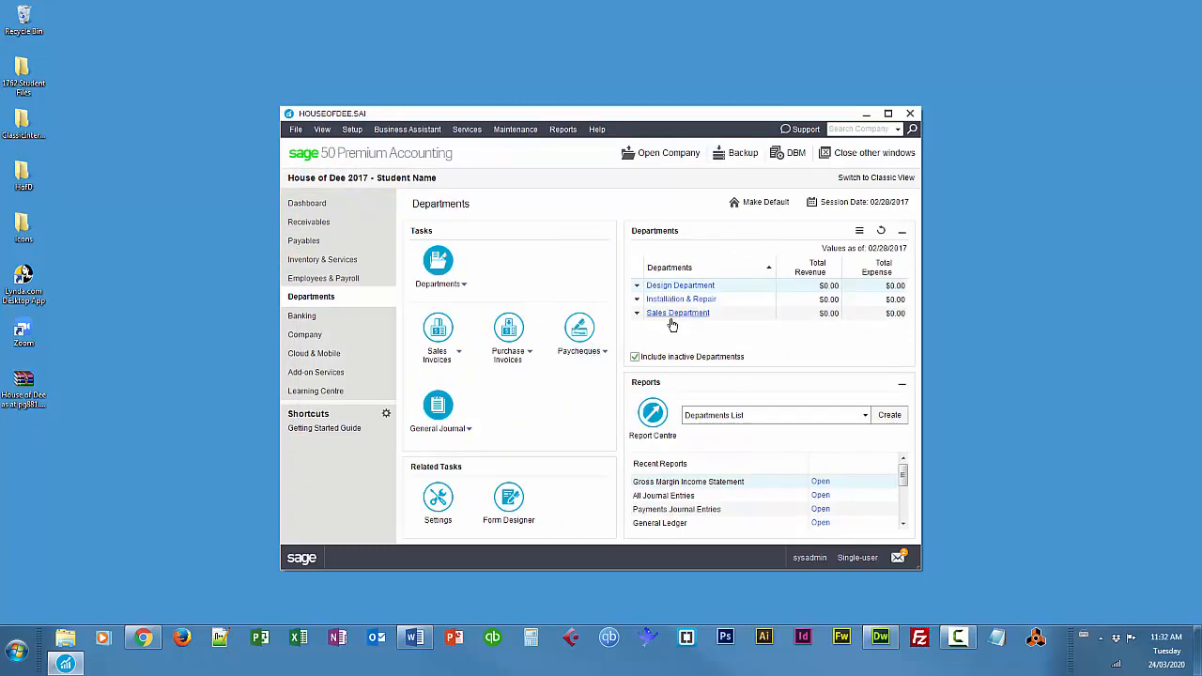
left_click(459, 287)
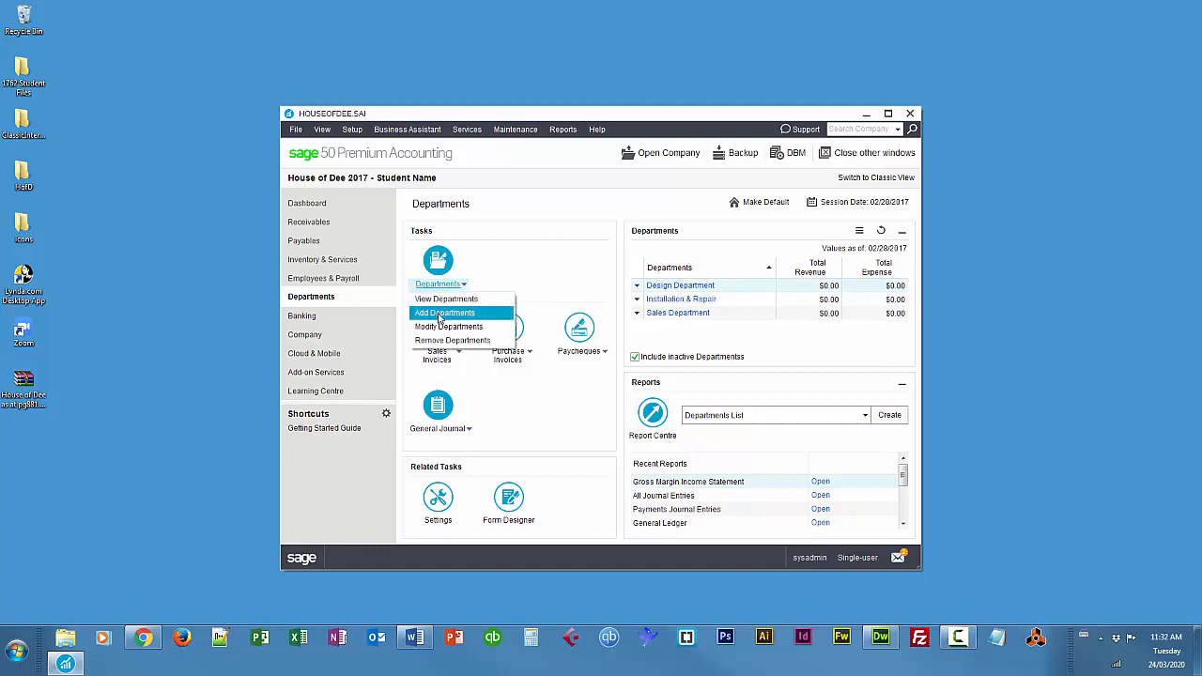
left_click(669, 285)
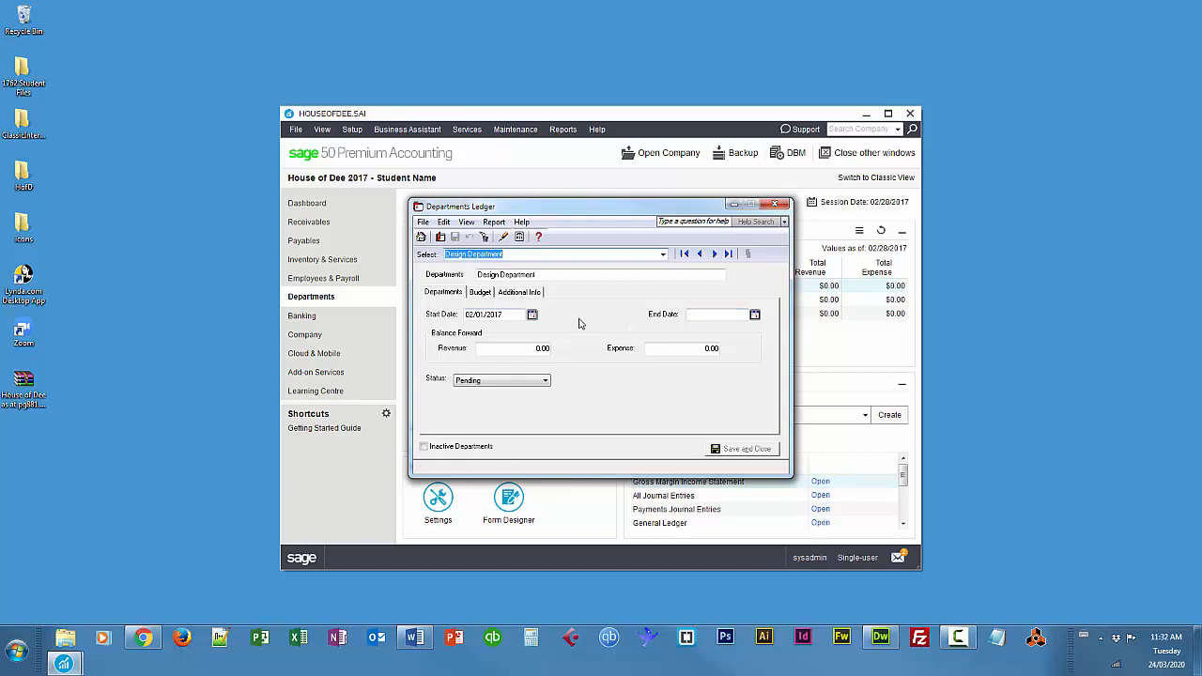
left_click(482, 292)
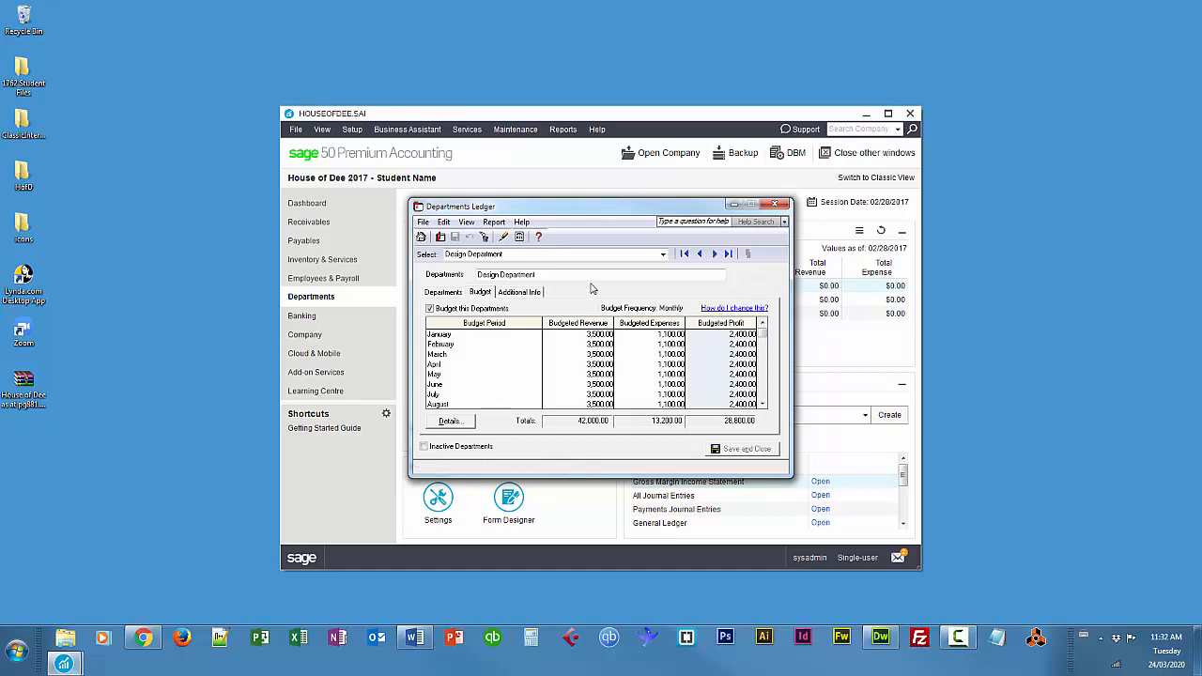
left_click(451, 292)
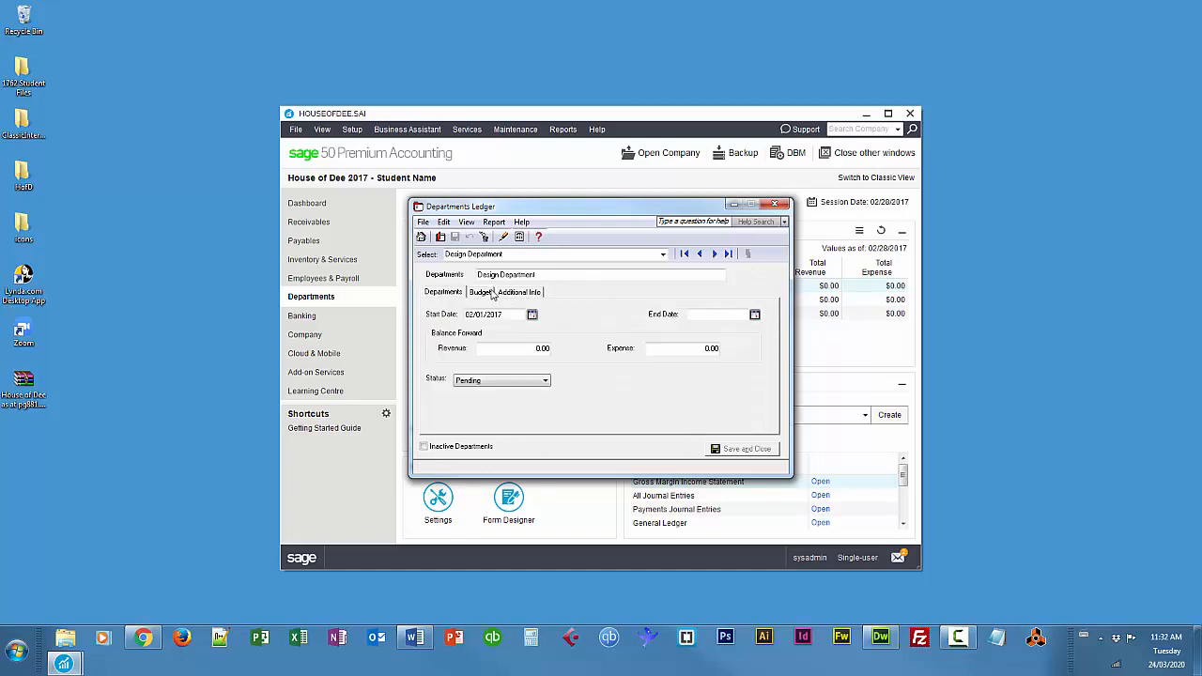
left_click(491, 292)
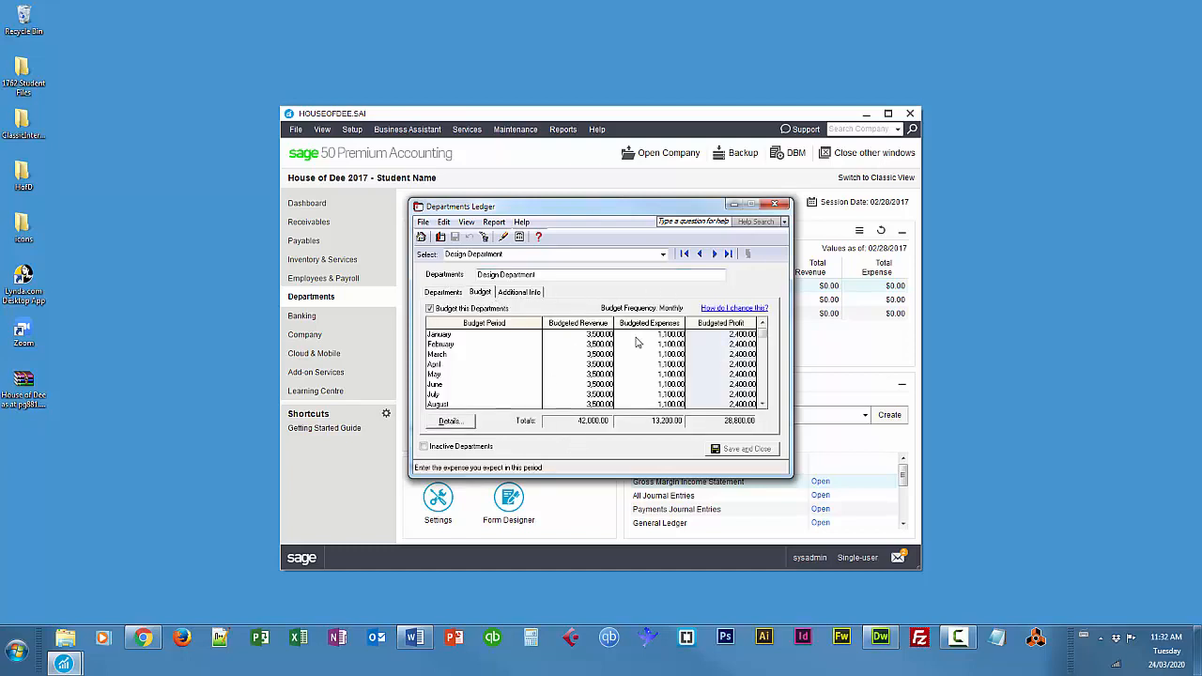
left_click(601, 334)
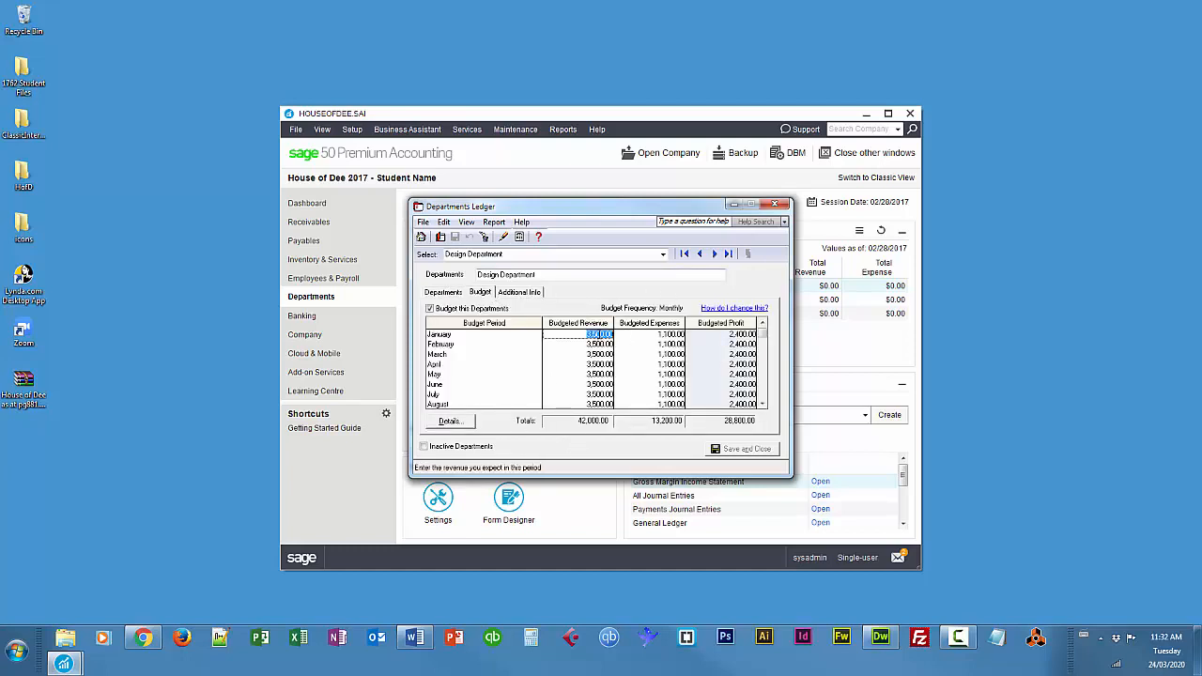
left_click(534, 293)
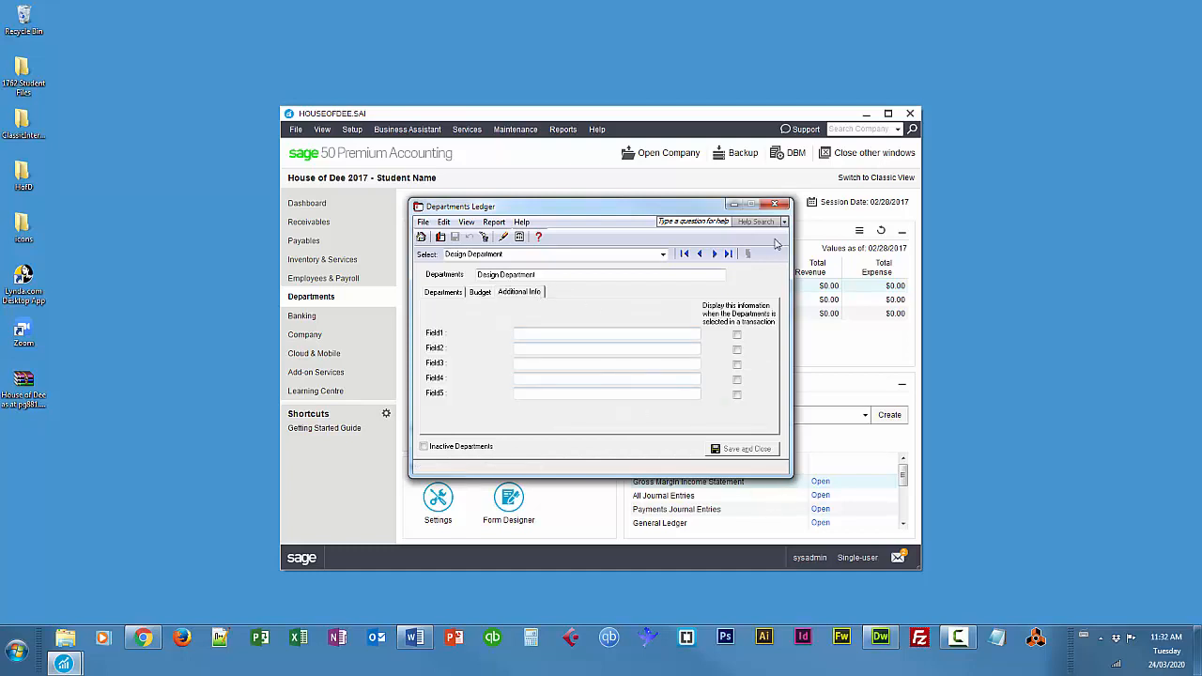
left_click(775, 205)
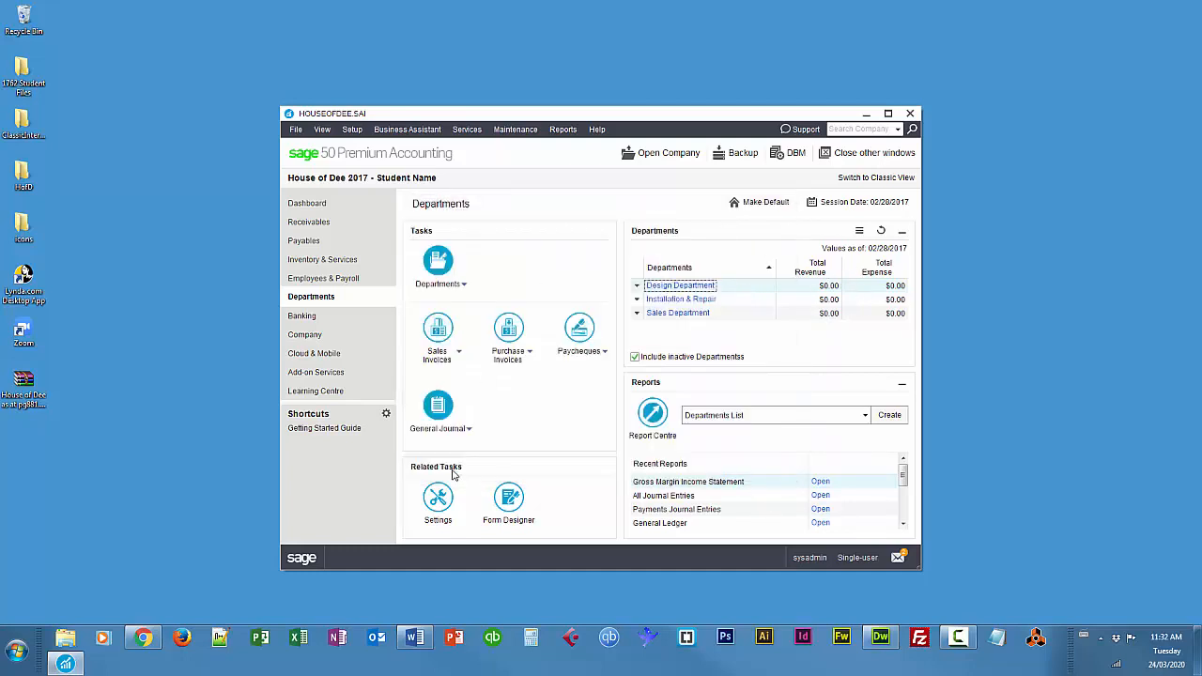
Open the 1050 Petty Cash account from the chart of accounts and check its Allow Departments Allocations option
left_click(302, 336)
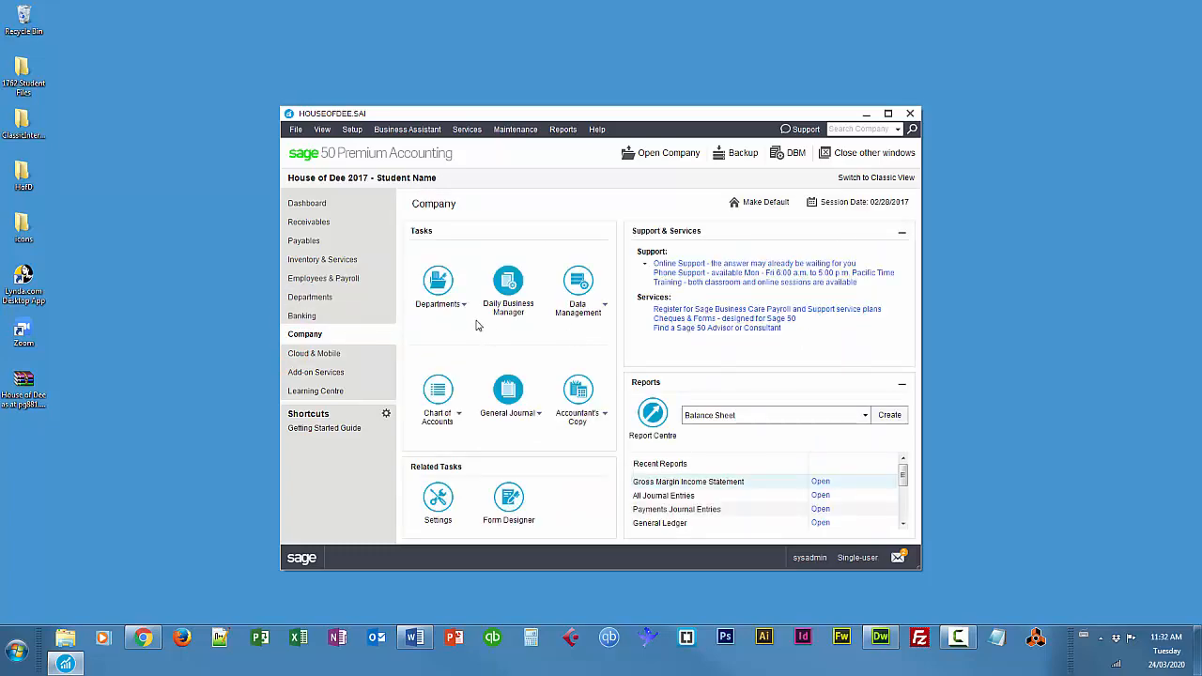
left_click(437, 389)
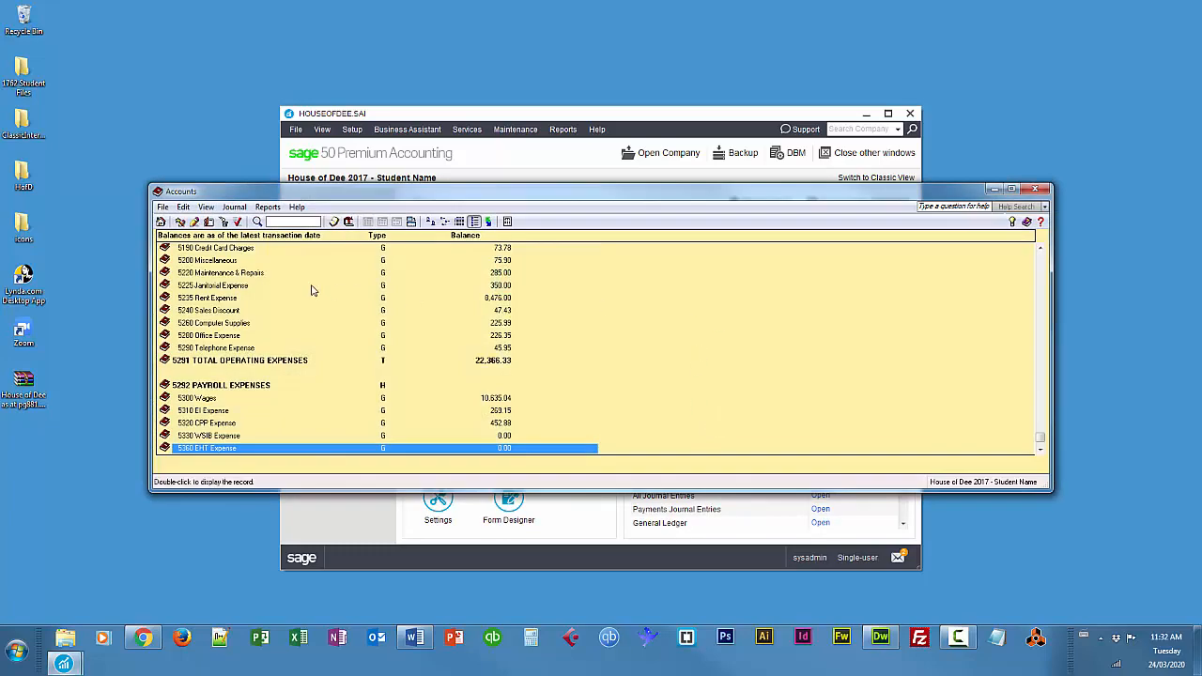
left_click_drag(1043, 440, 1043, 255)
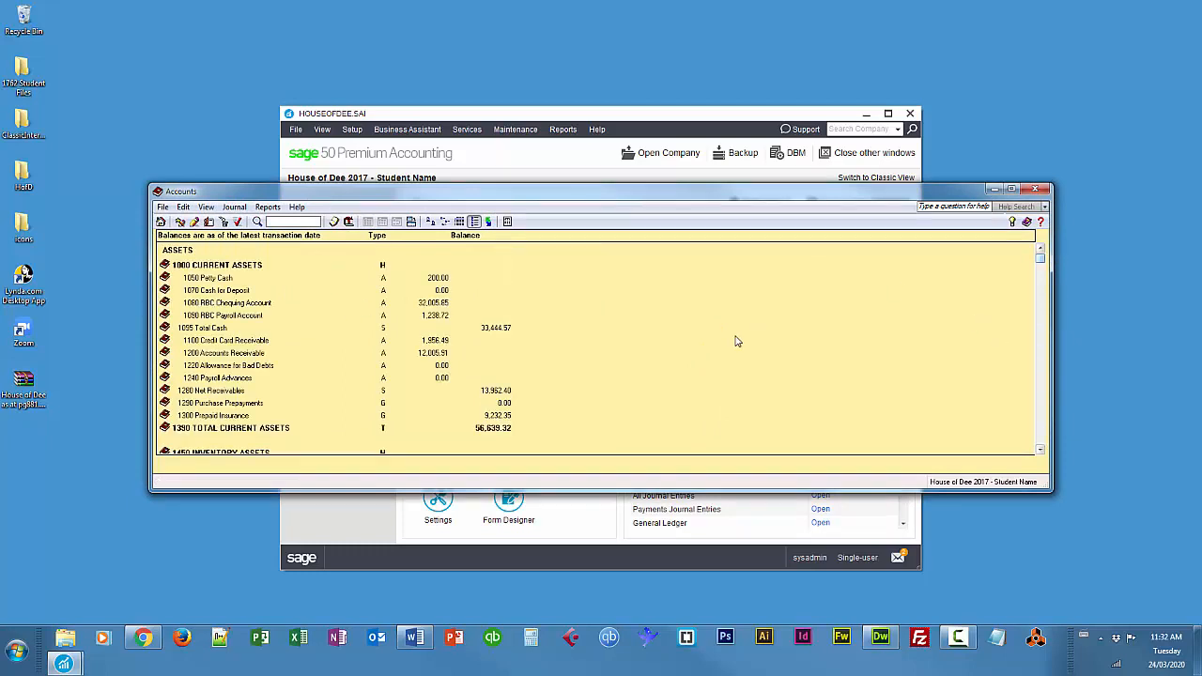
left_click(214, 280)
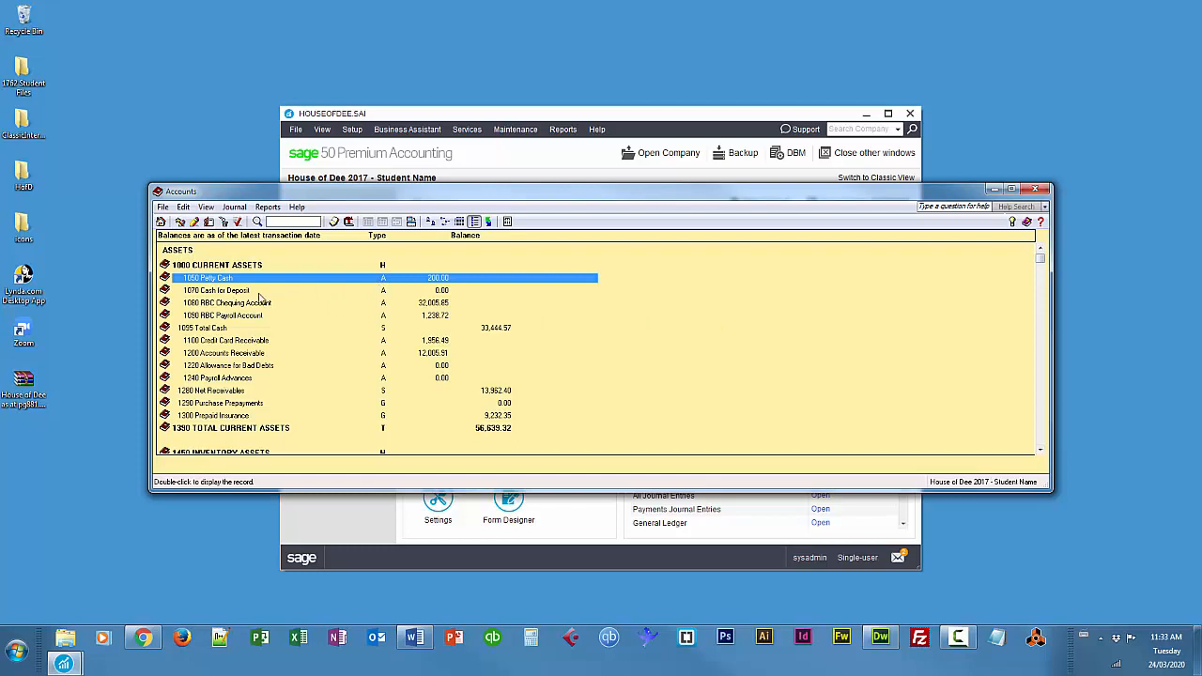
double_click(197, 280)
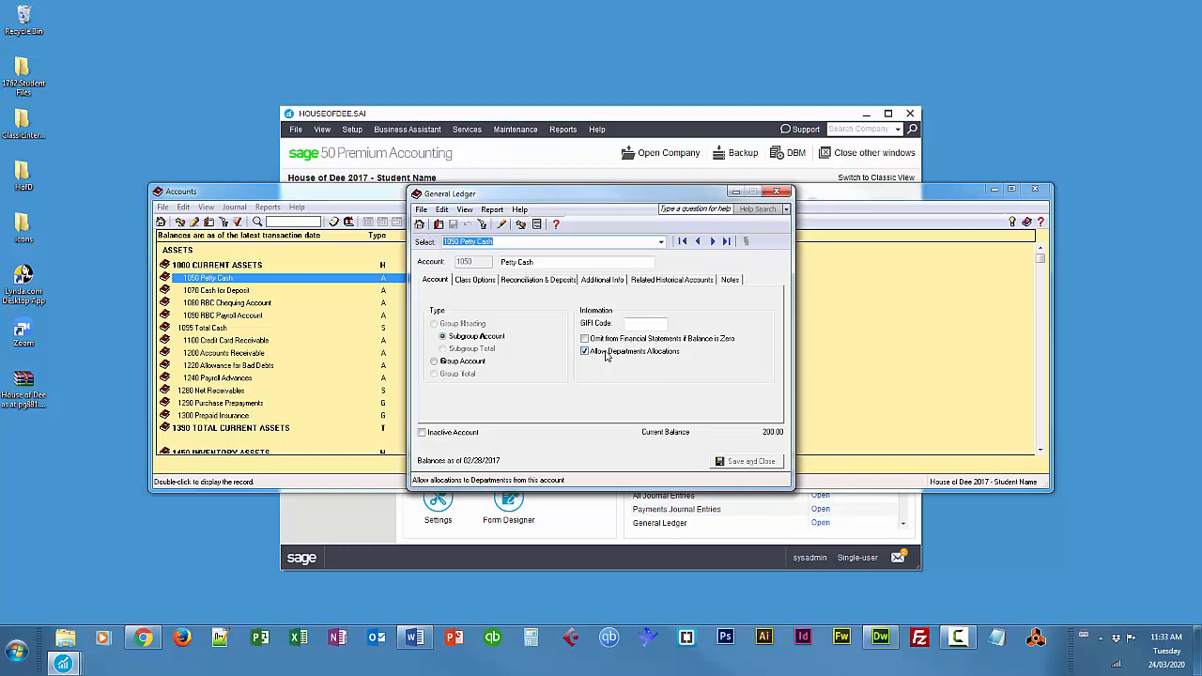
left_click_drag(581, 199, 584, 251)
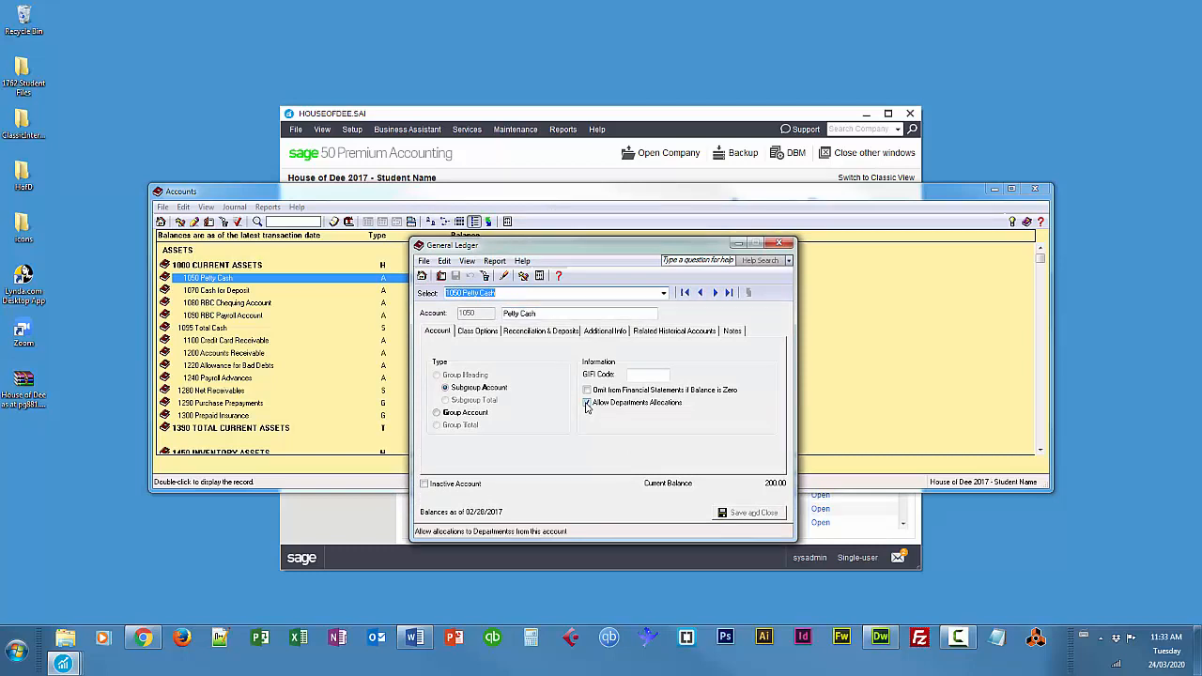
Step through the following general ledger accounts to check their department allocation option, then close the ledger and accounts windows
left_click(715, 293)
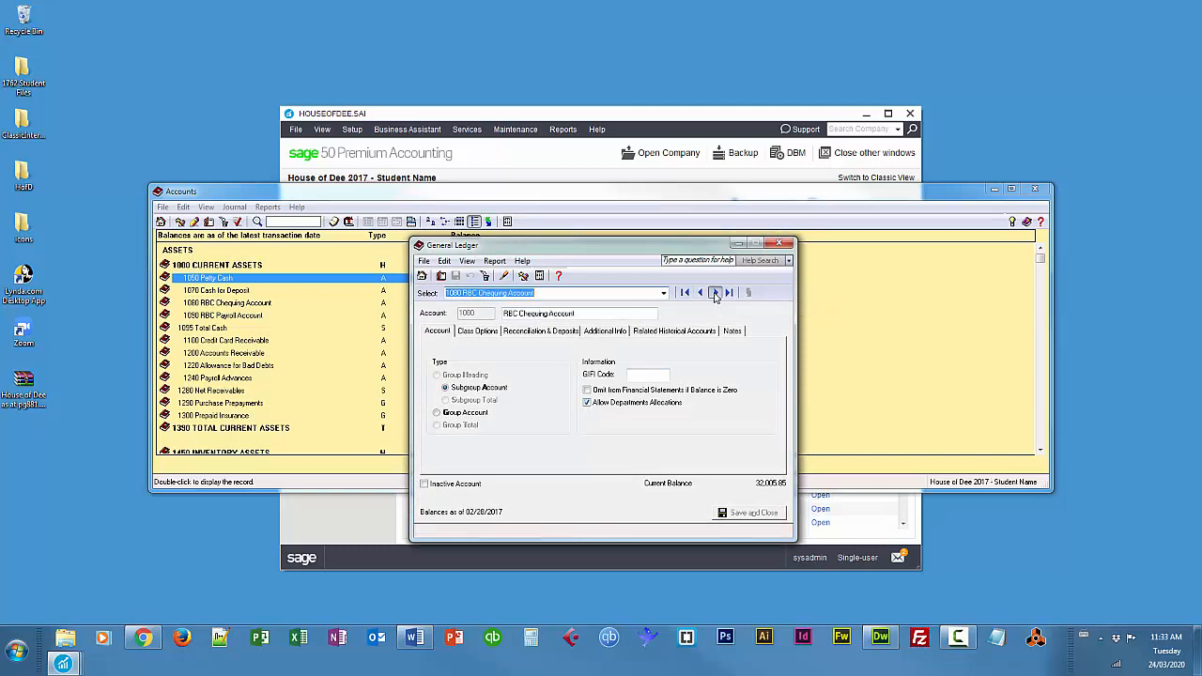
left_click(715, 293)
left_click(714, 293)
left_click(715, 293)
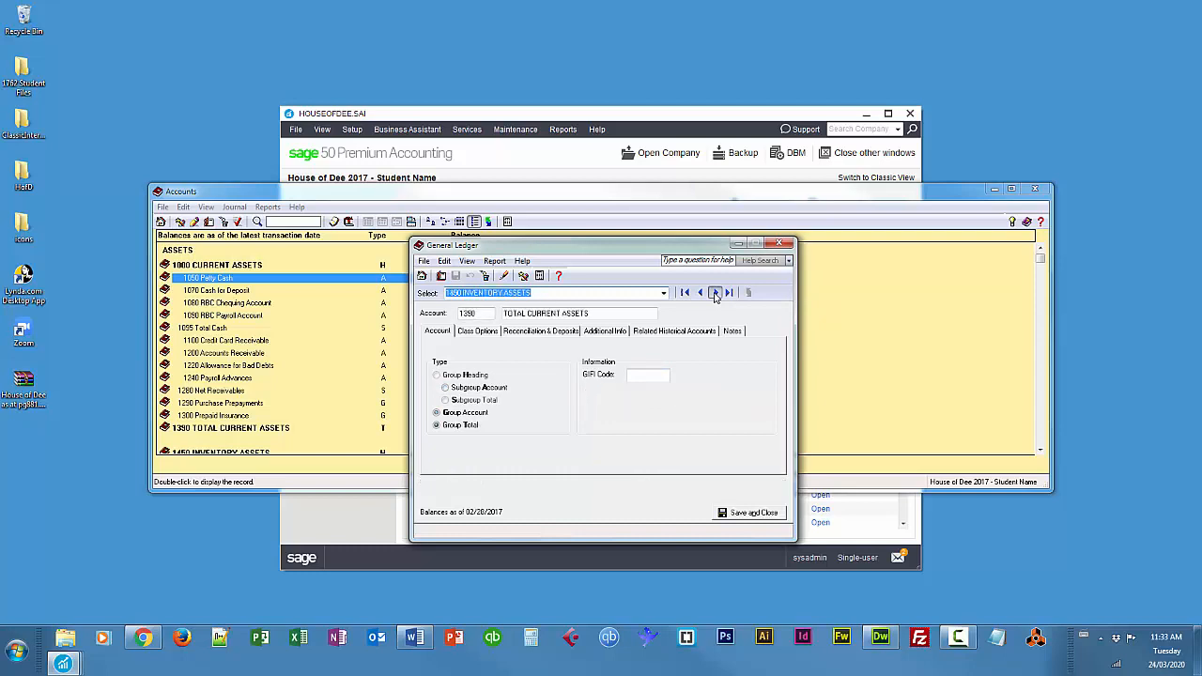
left_click(715, 293)
left_click(715, 293)
left_click(715, 293)
left_click(714, 293)
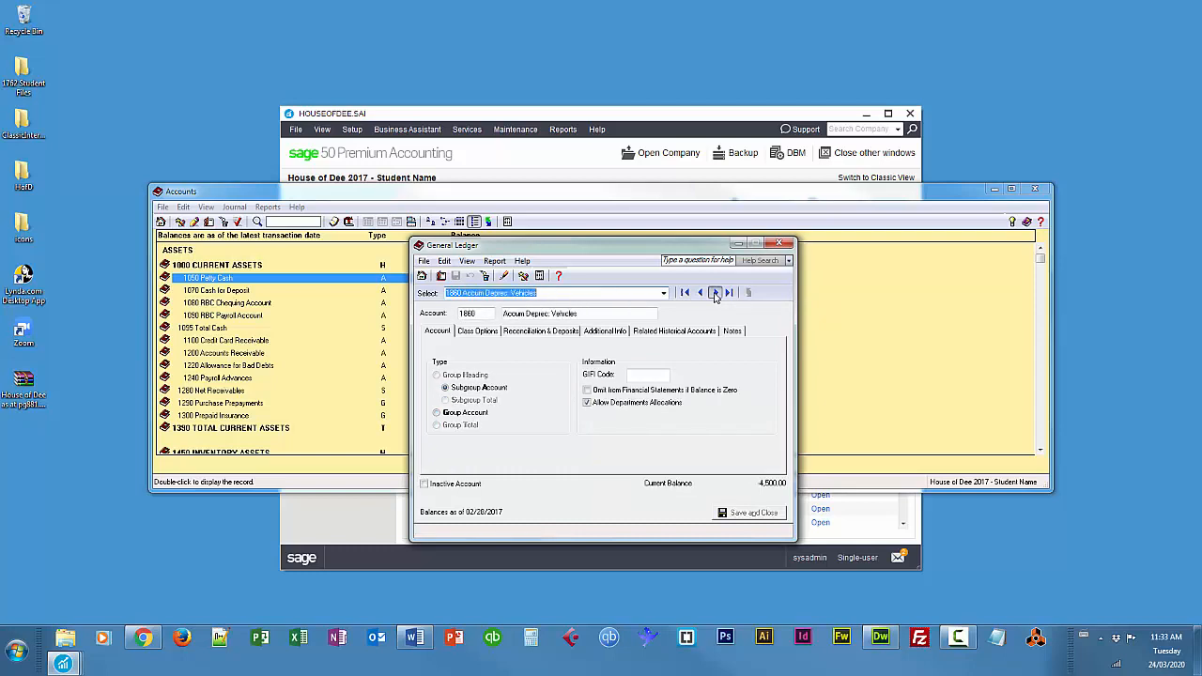
left_click(714, 293)
left_click(714, 293)
left_click(714, 293)
left_click(714, 293)
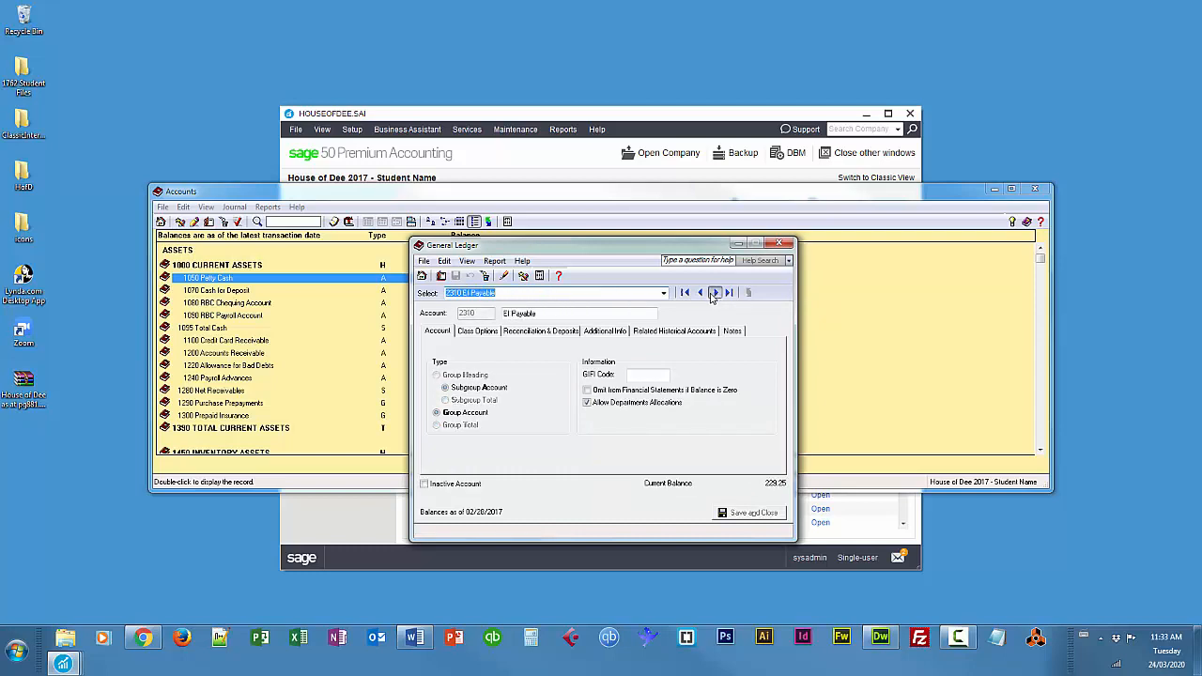
left_click(714, 293)
left_click(715, 293)
left_click(778, 244)
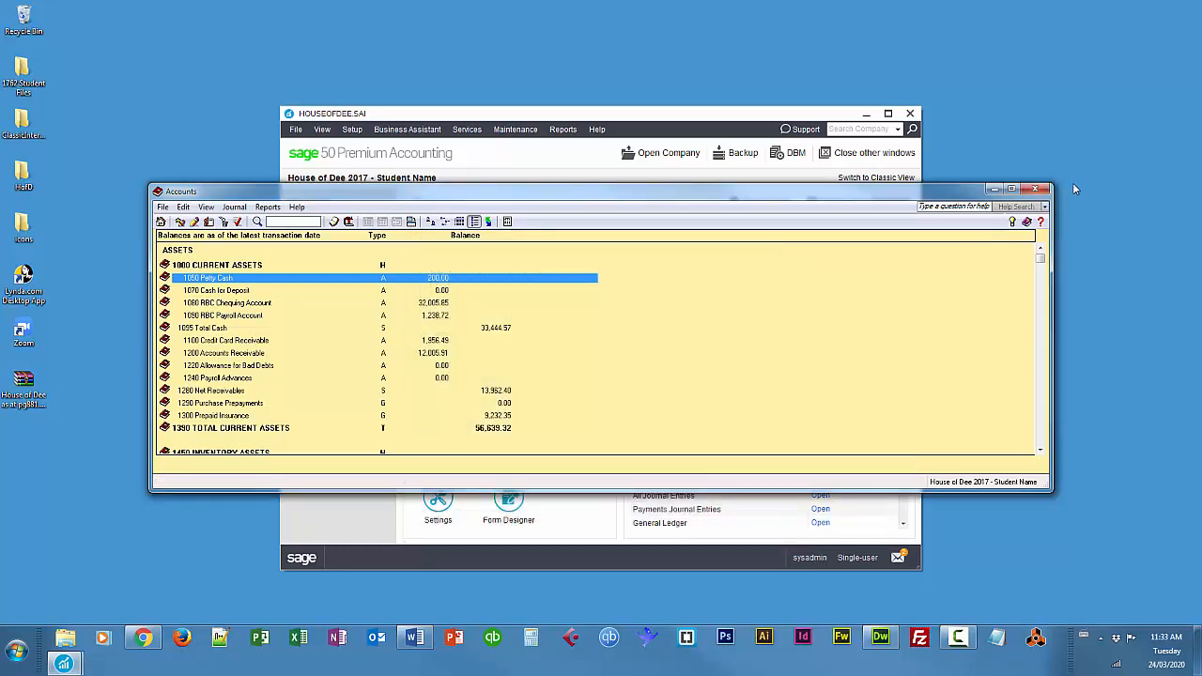
left_click(1043, 191)
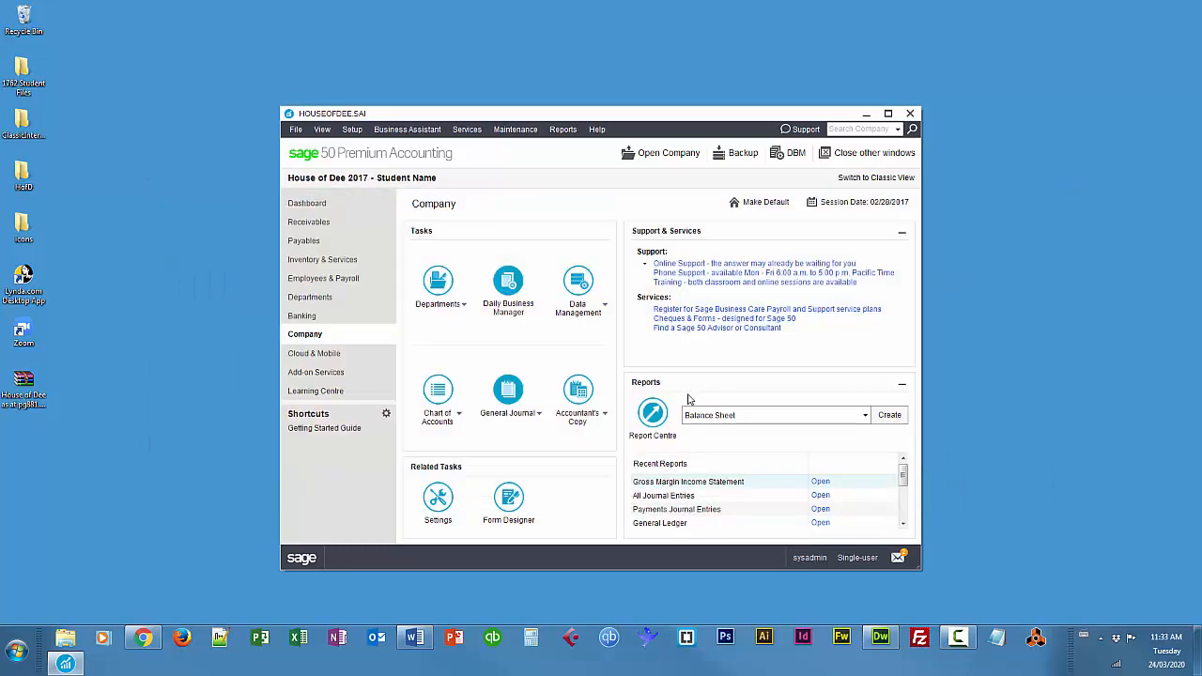
Start a new sales invoice from the Receivables tasks
left_click(416, 638)
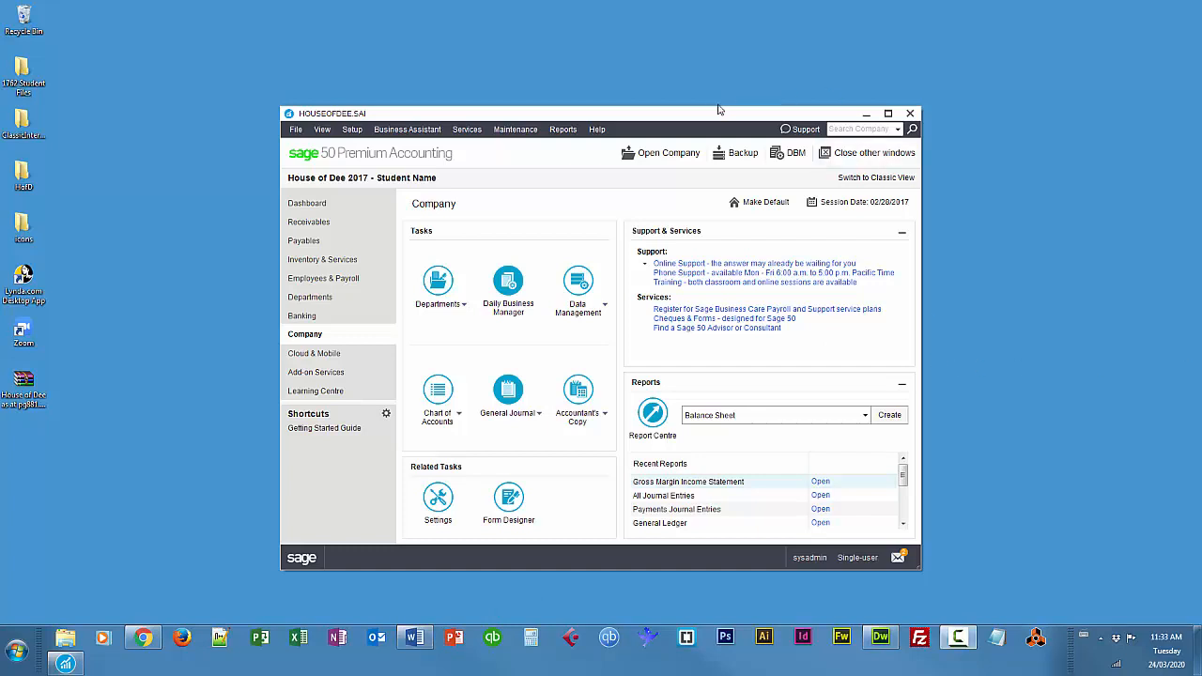
left_click_drag(726, 117, 914, 65)
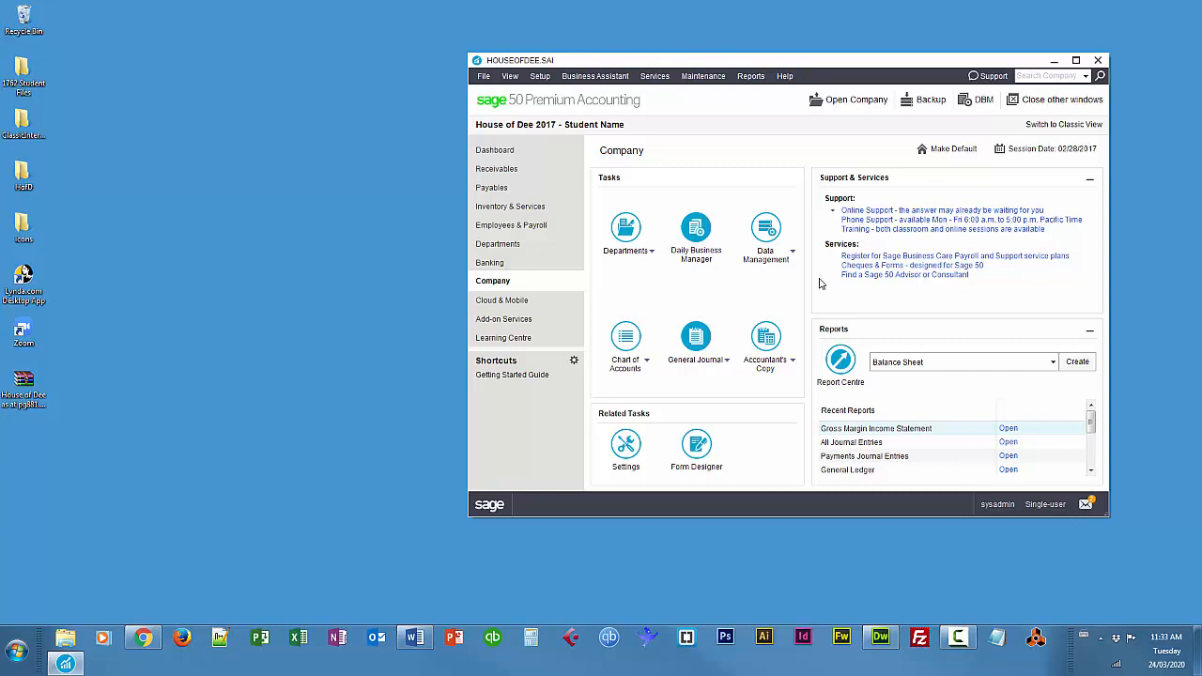
left_click(500, 170)
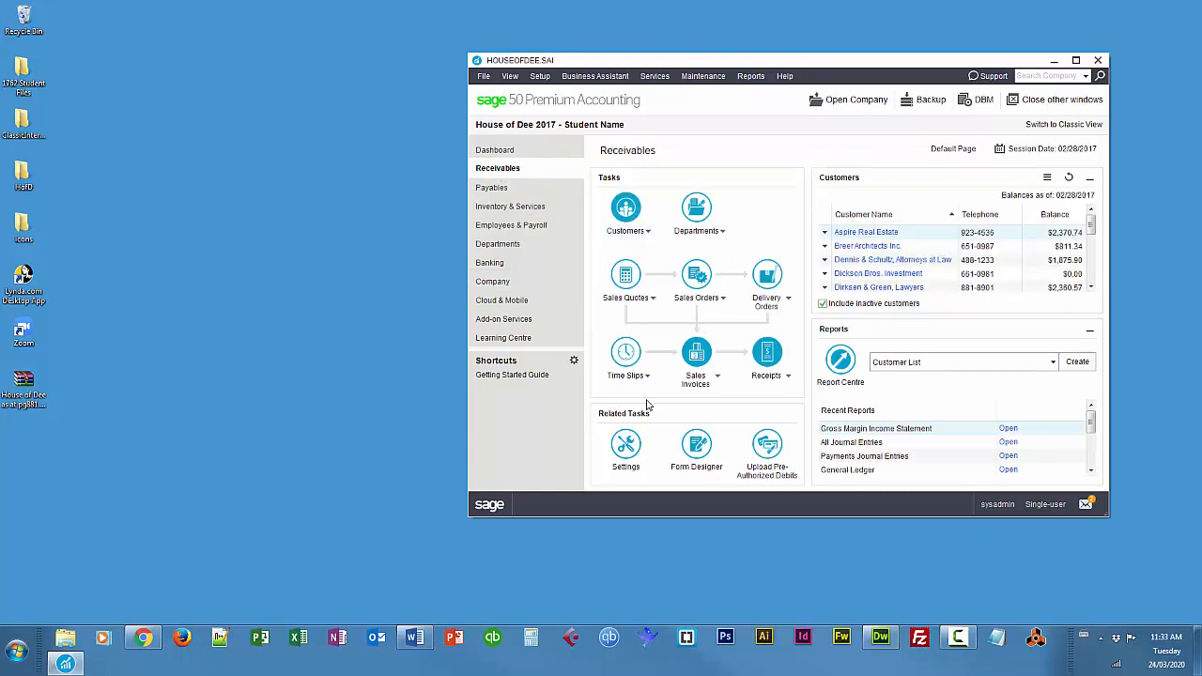
left_click(696, 355)
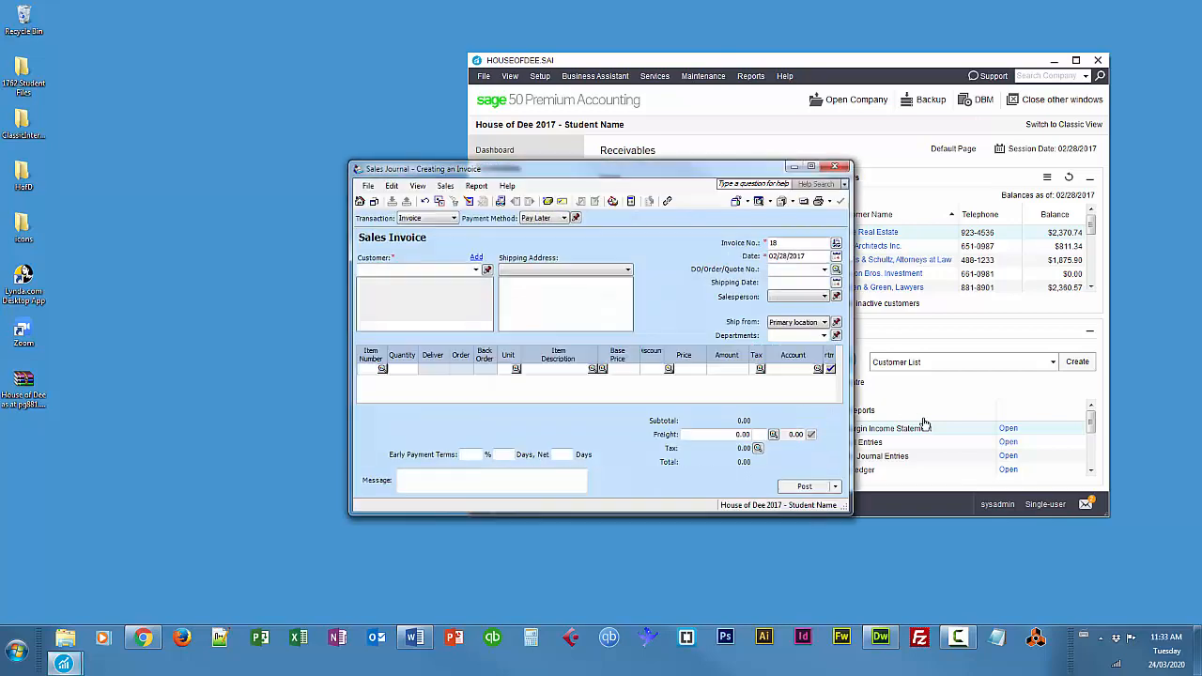
left_click_drag(645, 175, 781, 169)
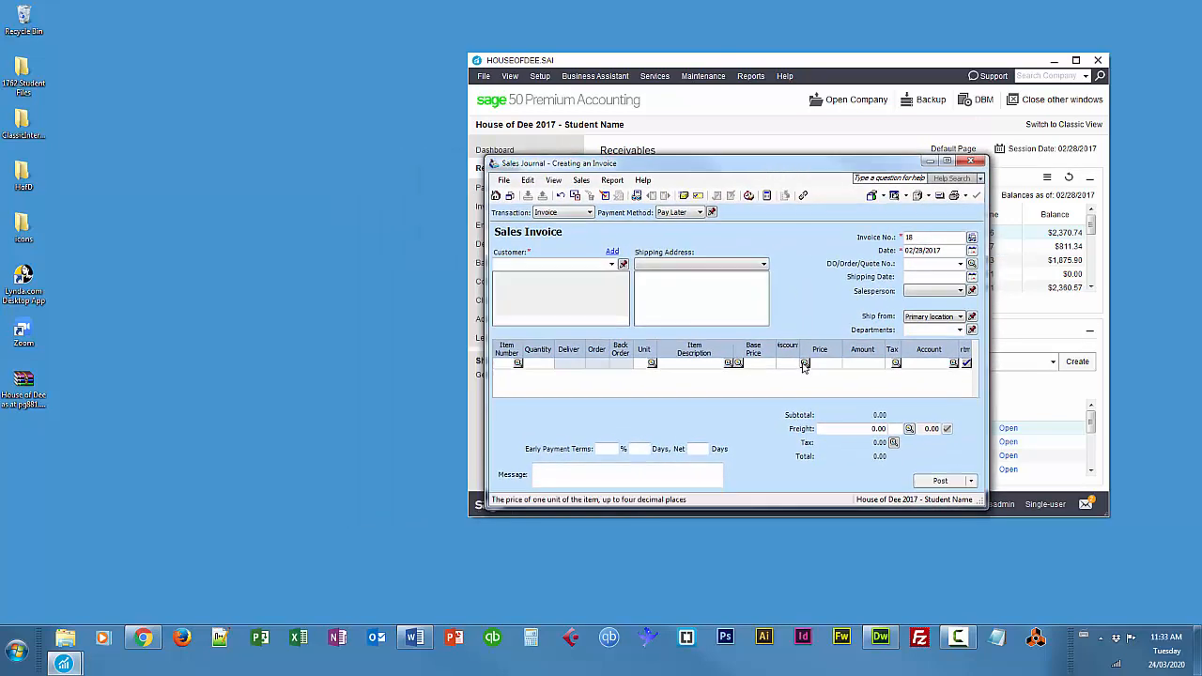
Set the invoice's customer to Dickson Bros. Investment and its date to 02/11/2017
left_click(611, 264)
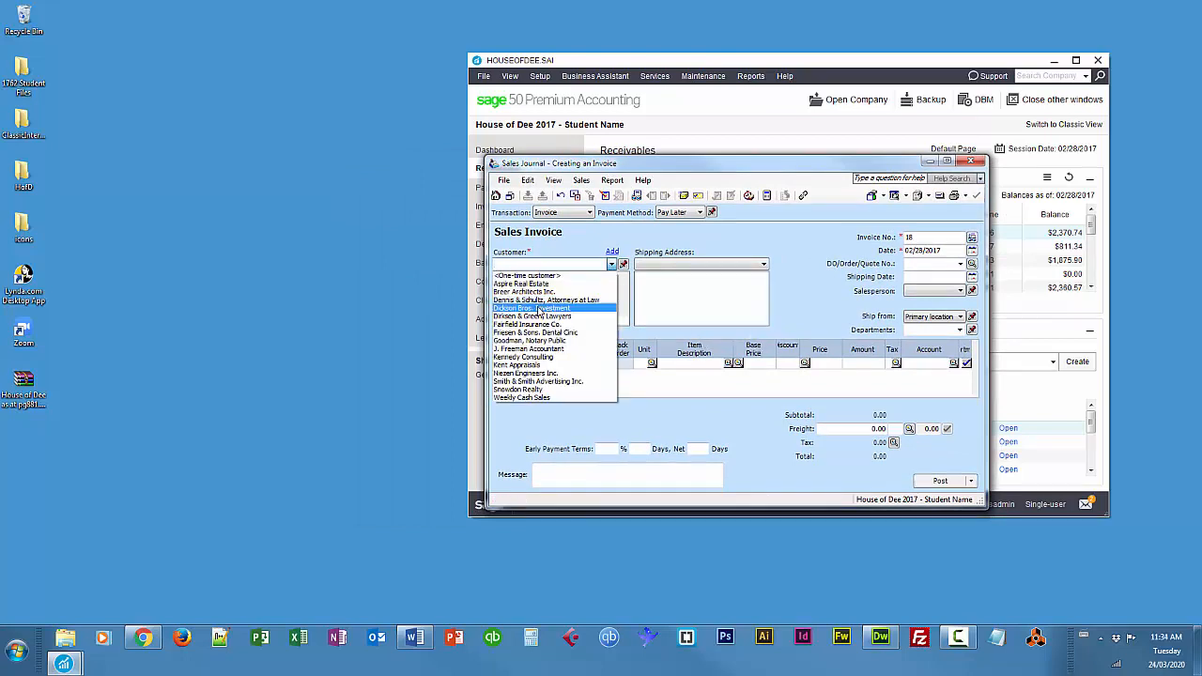
left_click(548, 308)
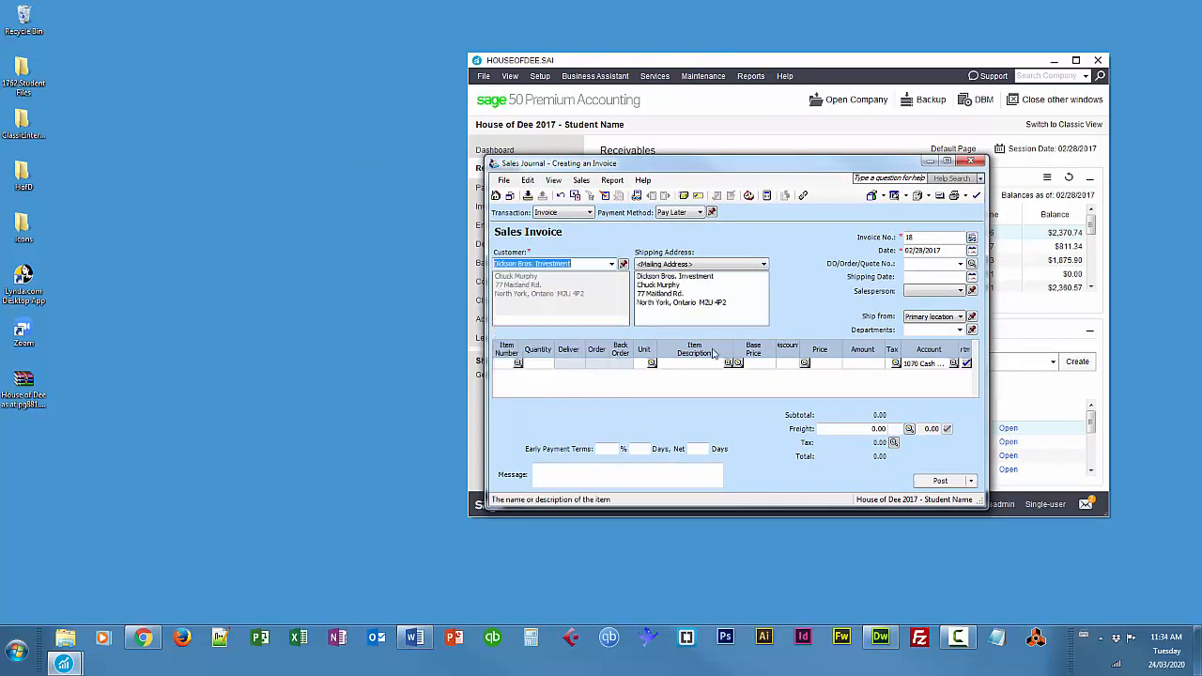
left_click(972, 251)
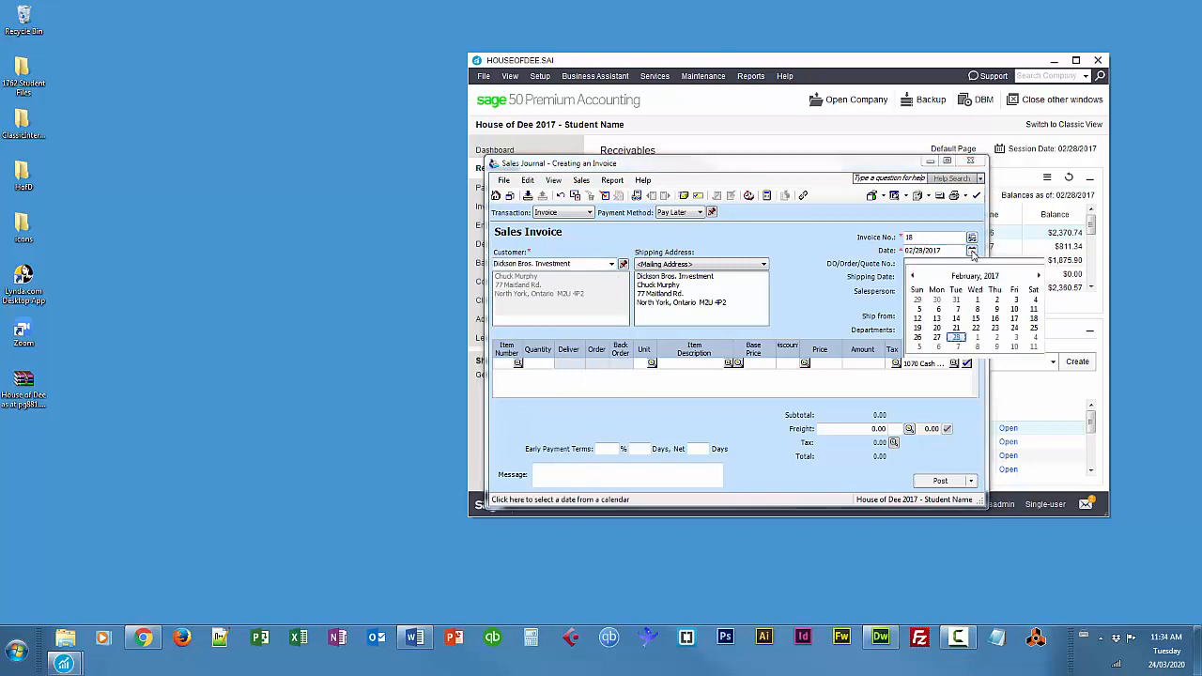
left_click(1033, 309)
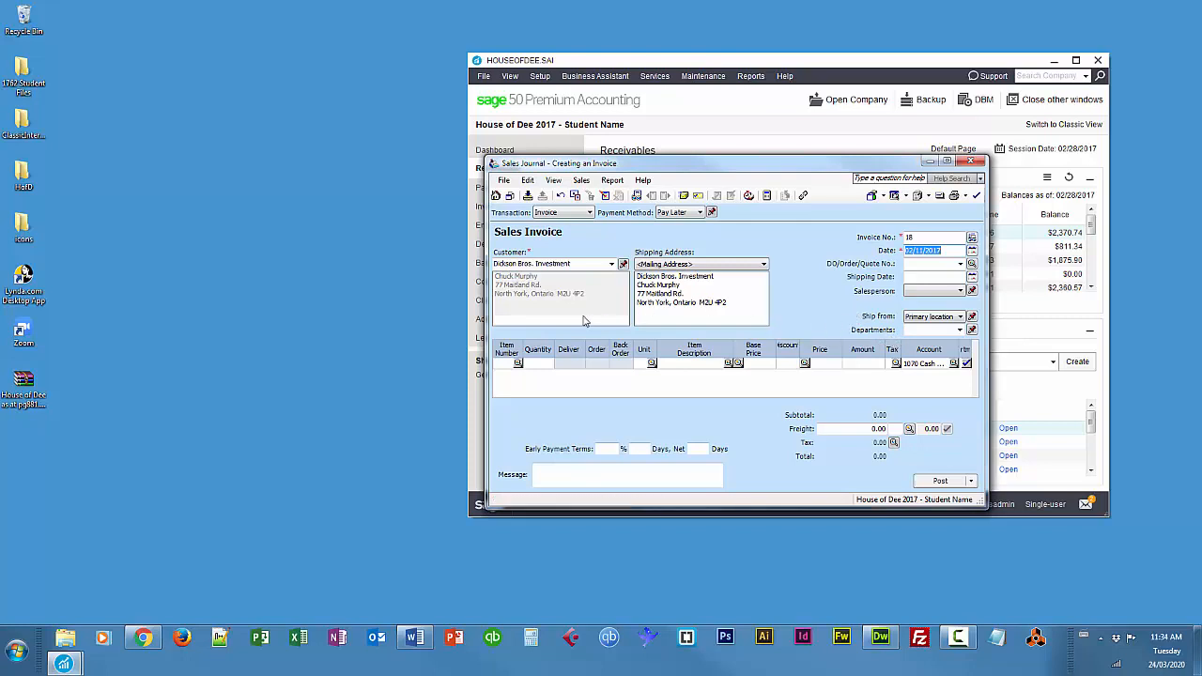
Fill the first invoice line with item 105 Accessories:Sculptures, quantity 2, and tax code H - HST 13% not included (Ontario)
left_click(508, 365)
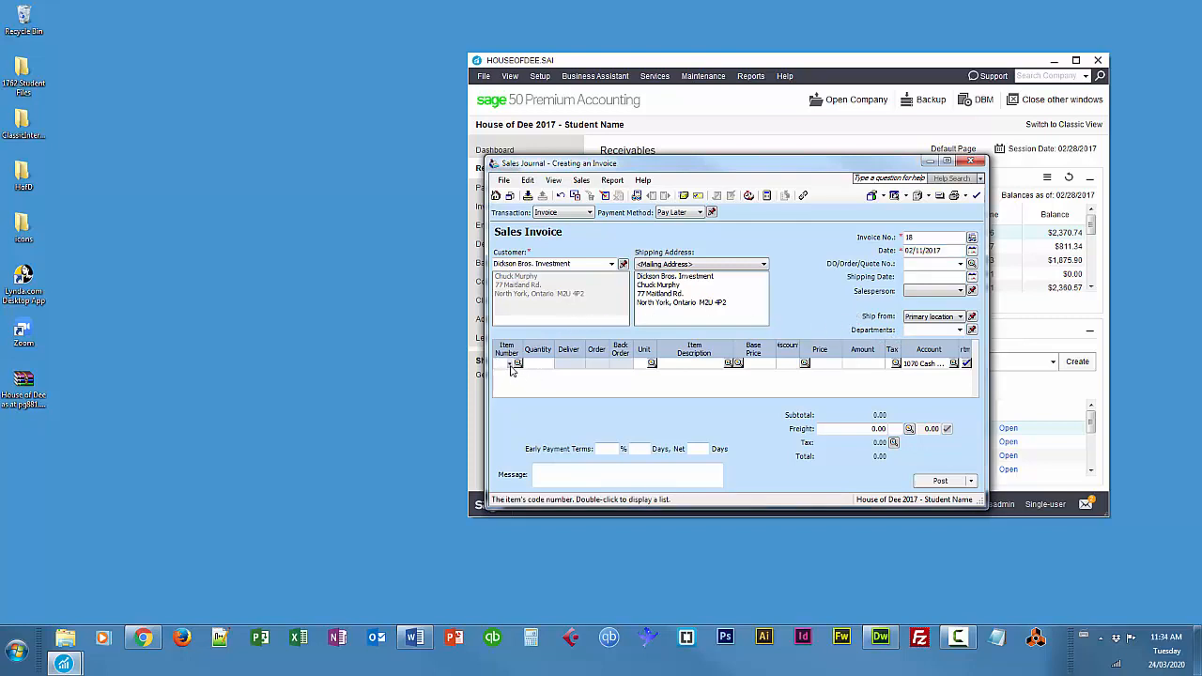
double_click(511, 370)
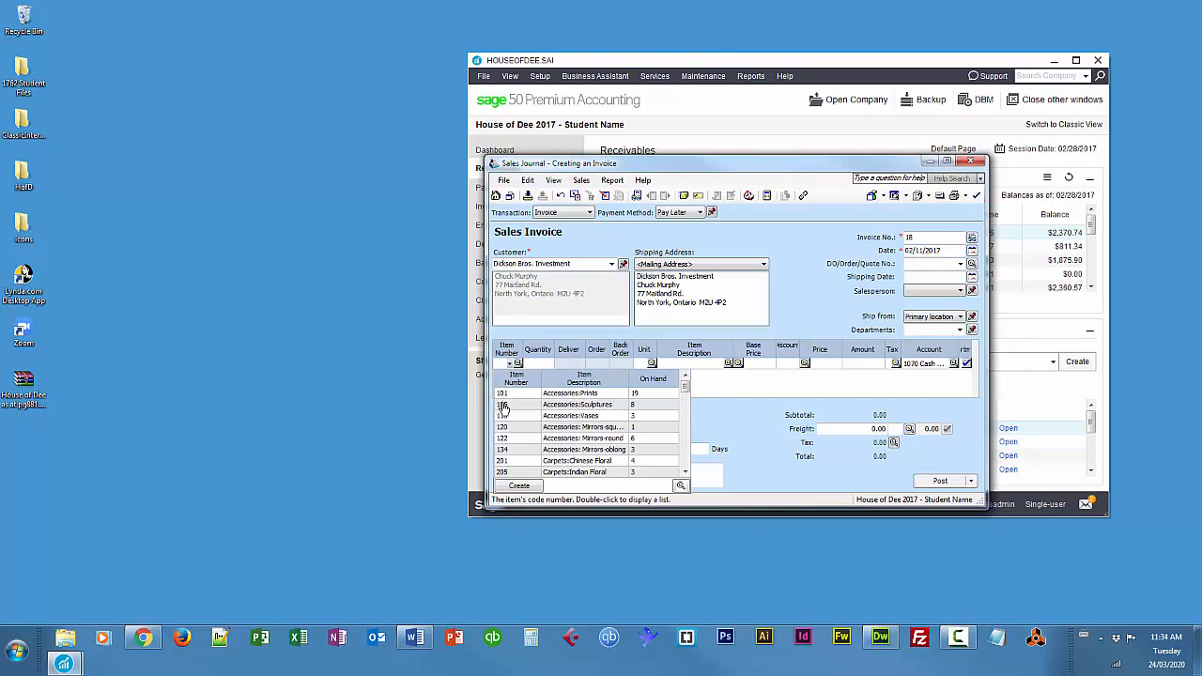
double_click(503, 404)
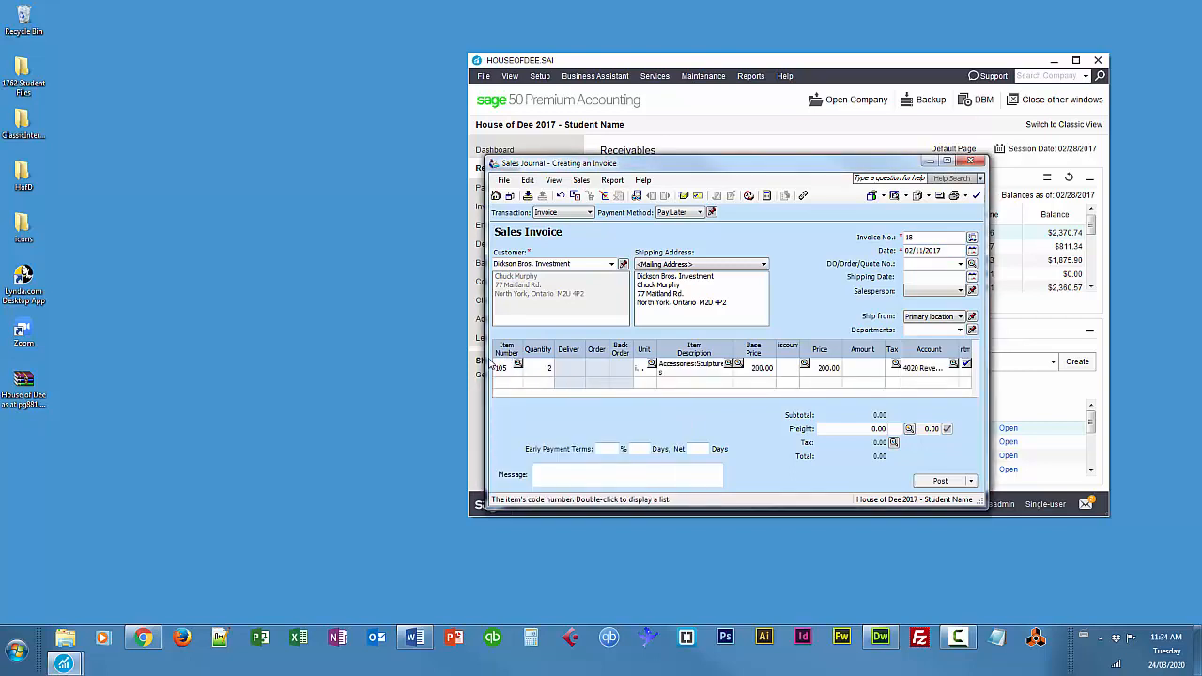
left_click_drag(487, 348, 338, 346)
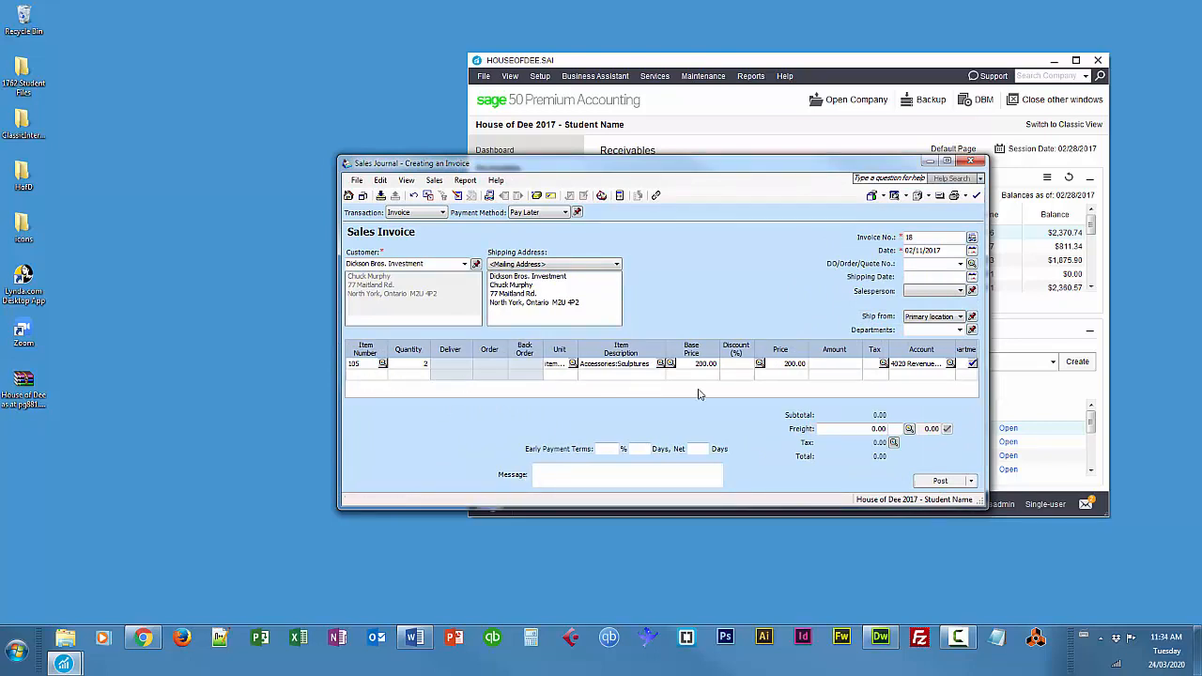
left_click(883, 365)
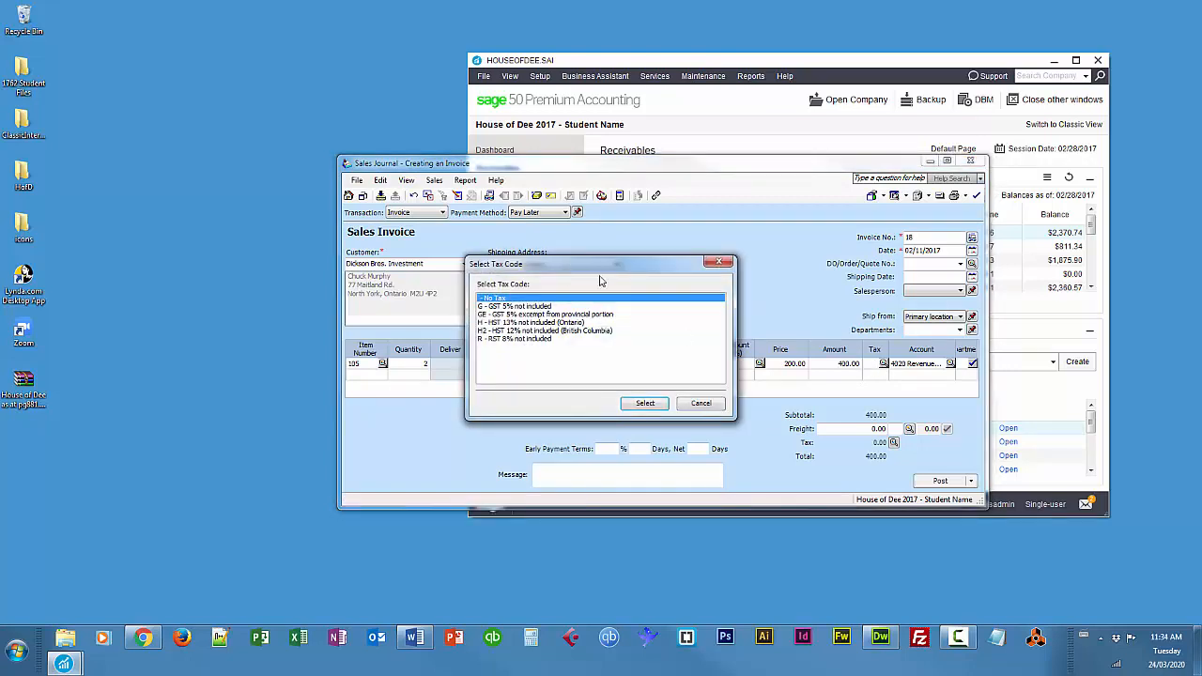
left_click(526, 334)
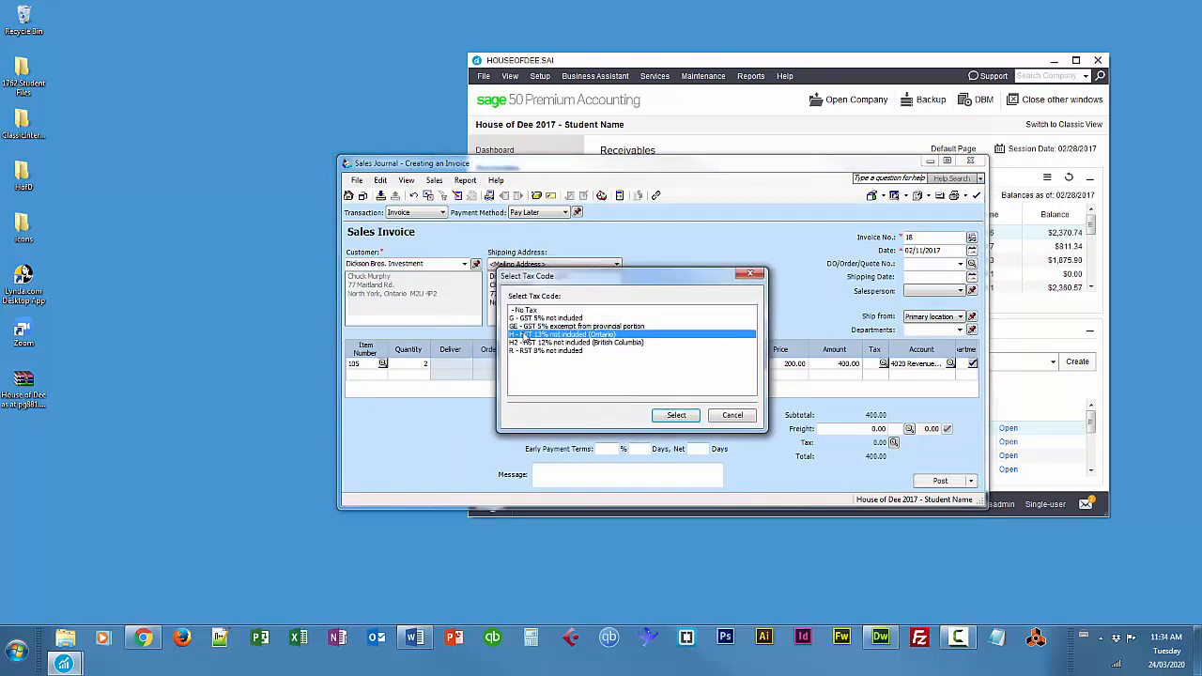
left_click(677, 414)
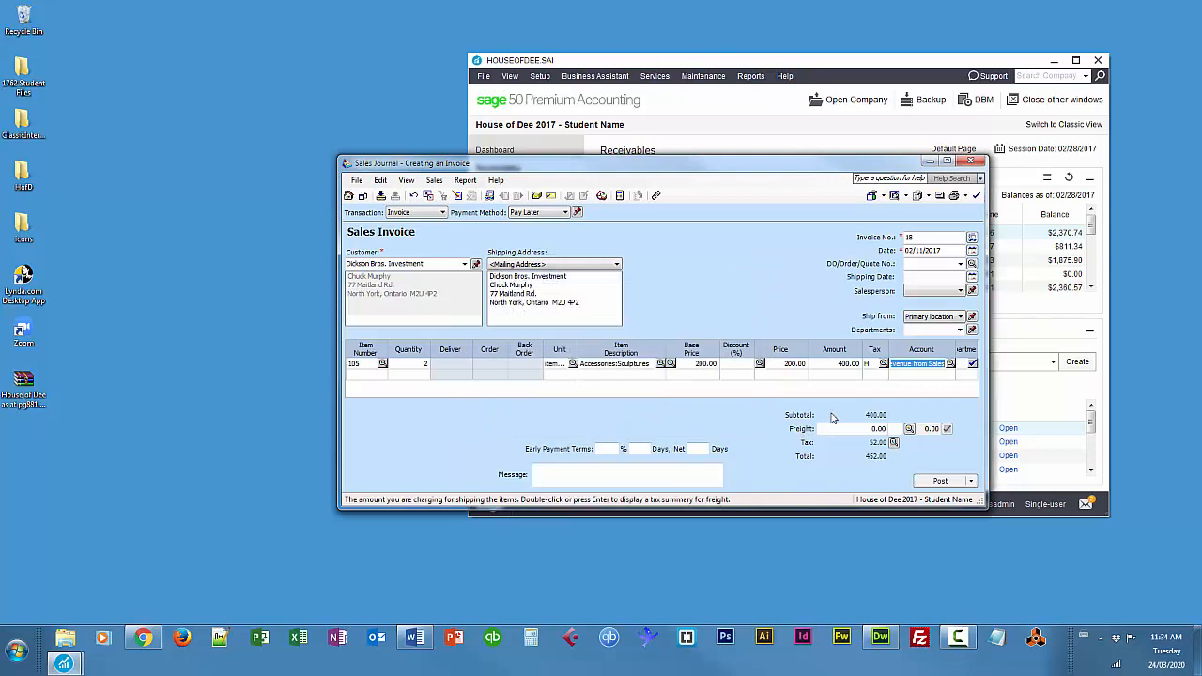
Add item 101 Accessories:Prints with quantity 1 as the second invoice line
left_click(356, 380)
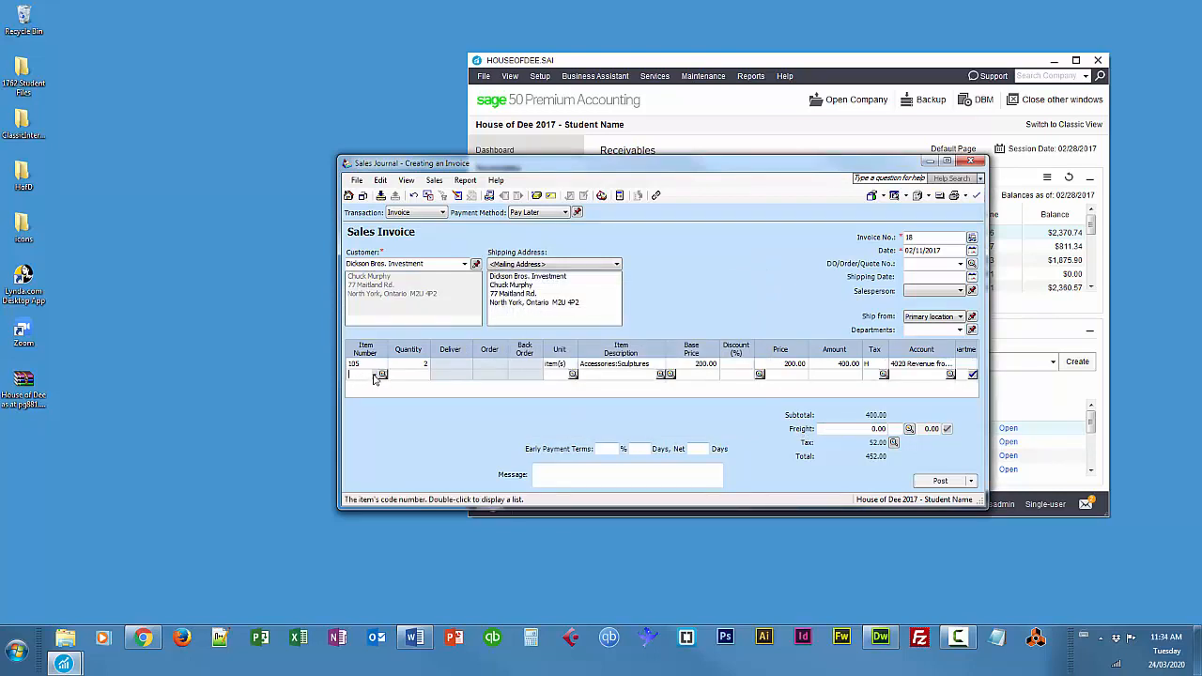
double_click(374, 376)
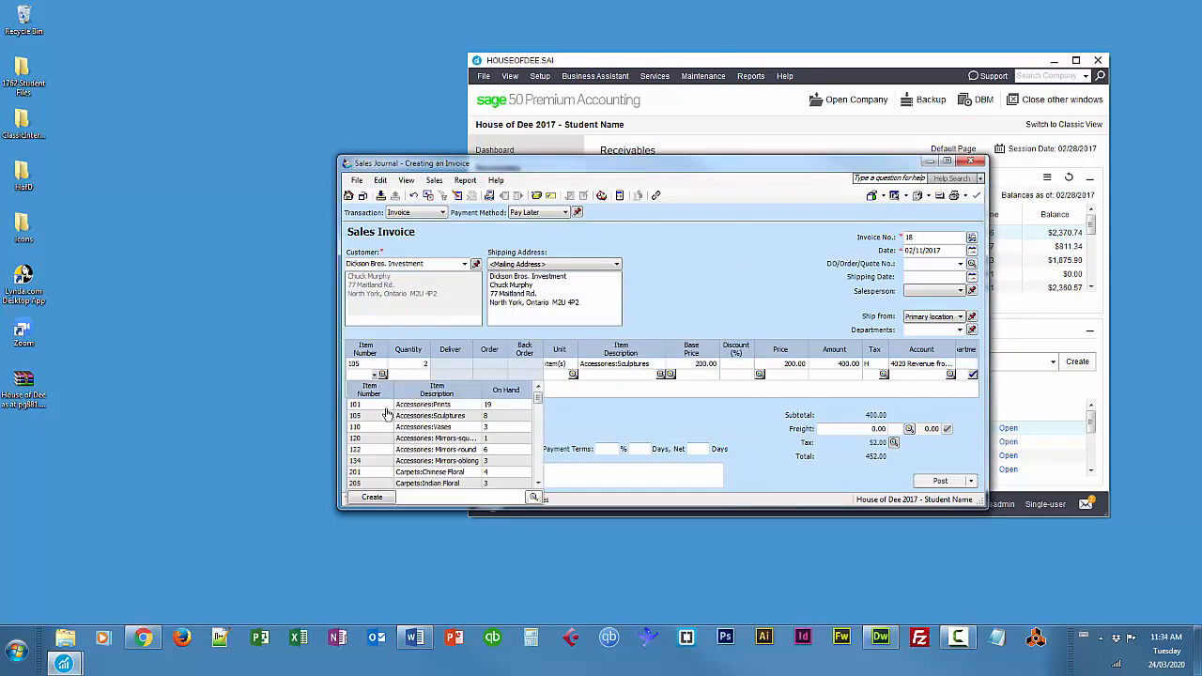
left_click(371, 405)
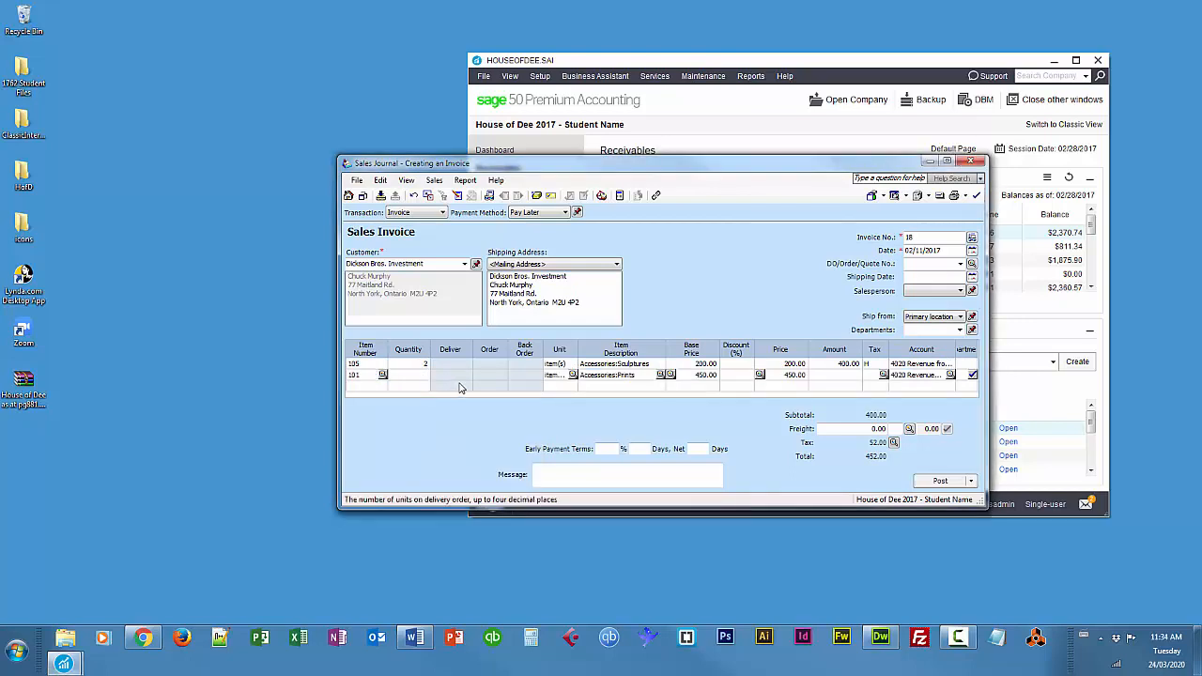
left_click(351, 386)
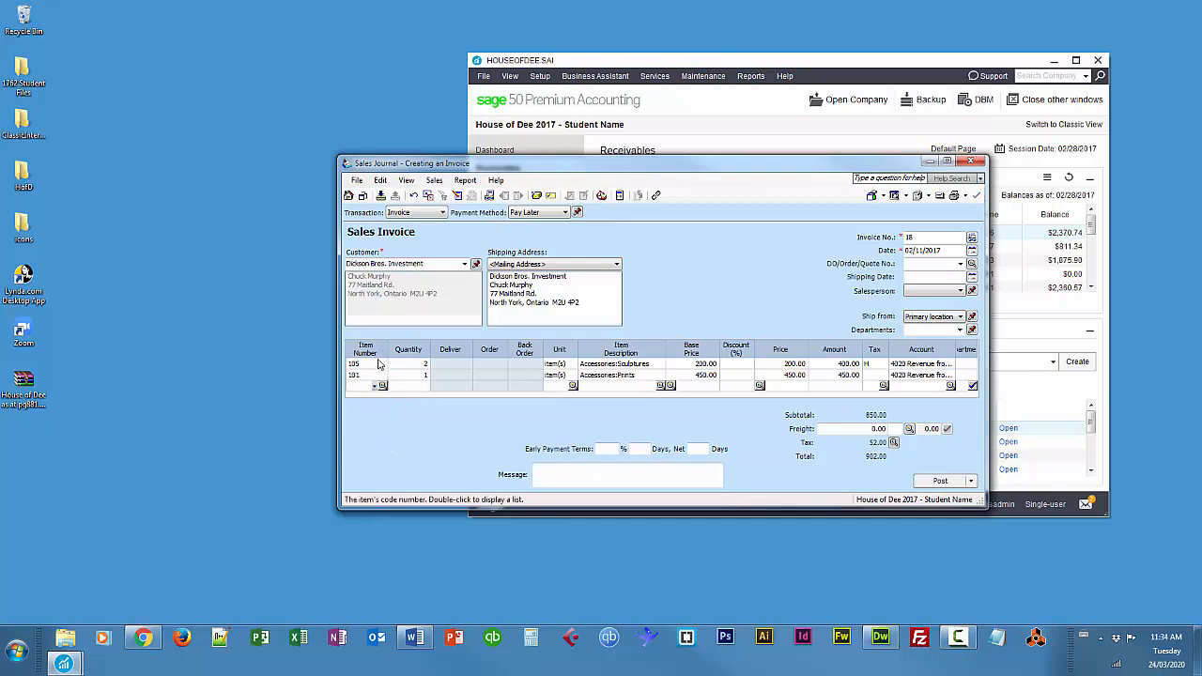
Add service S 100 Layout Design with a quantity of 6 hours as the third line and enlarge the invoice window
left_click(375, 387)
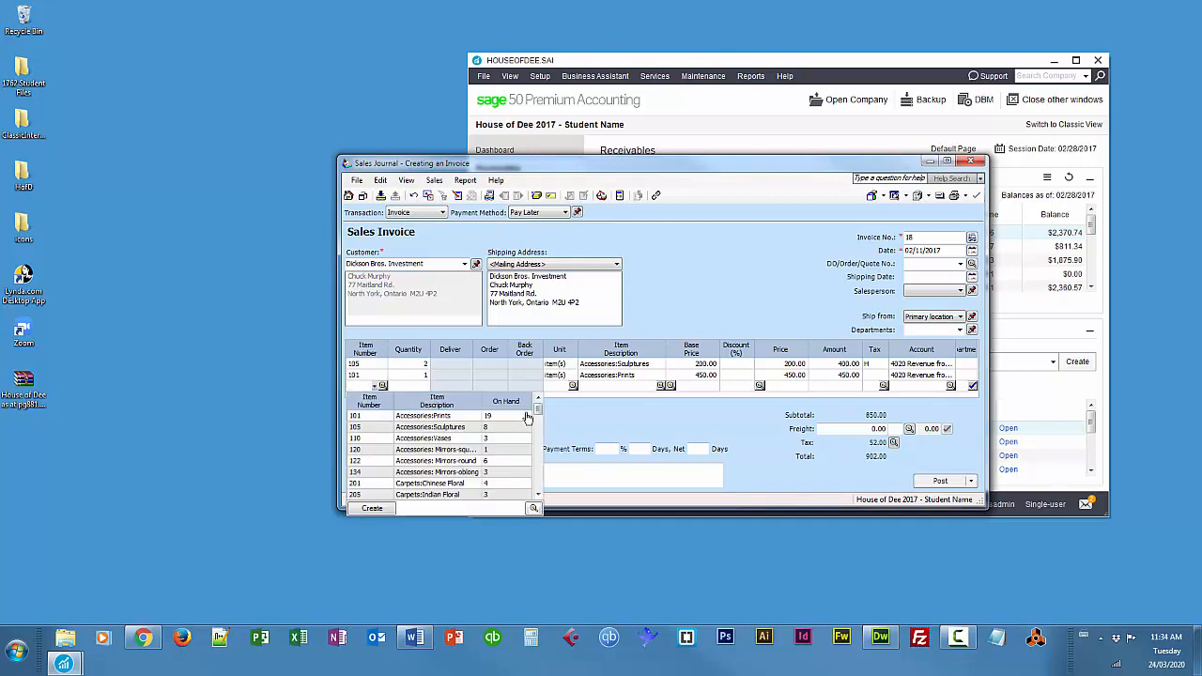
left_click_drag(538, 412, 541, 506)
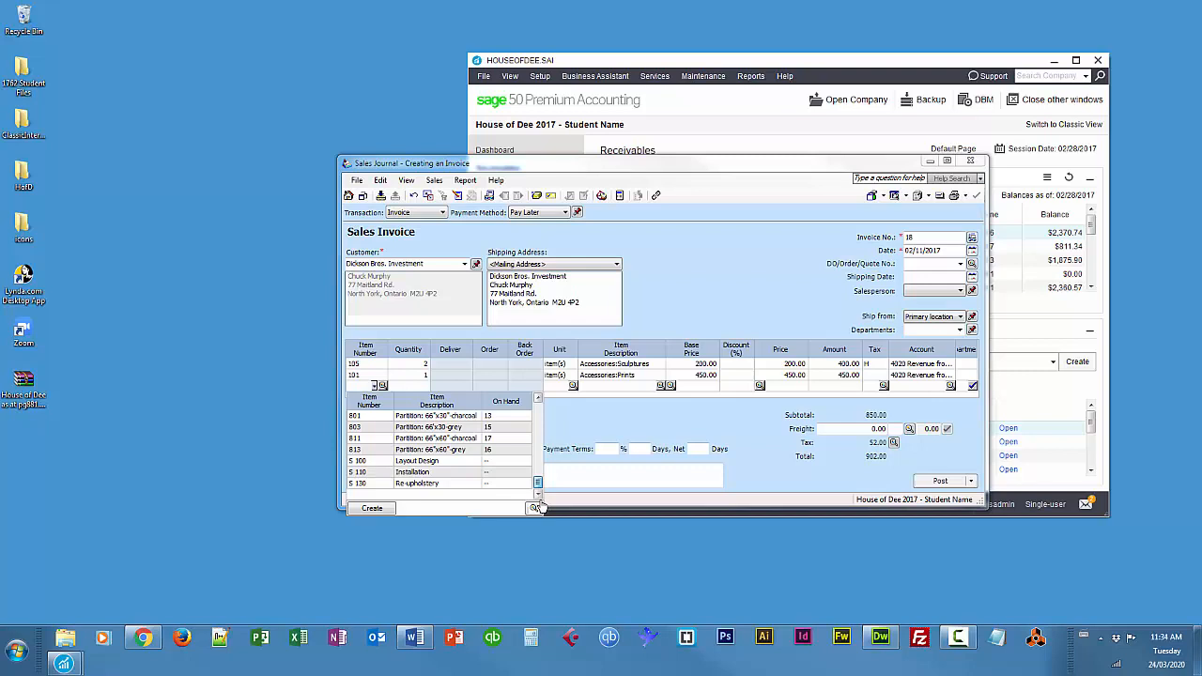
left_click(372, 462)
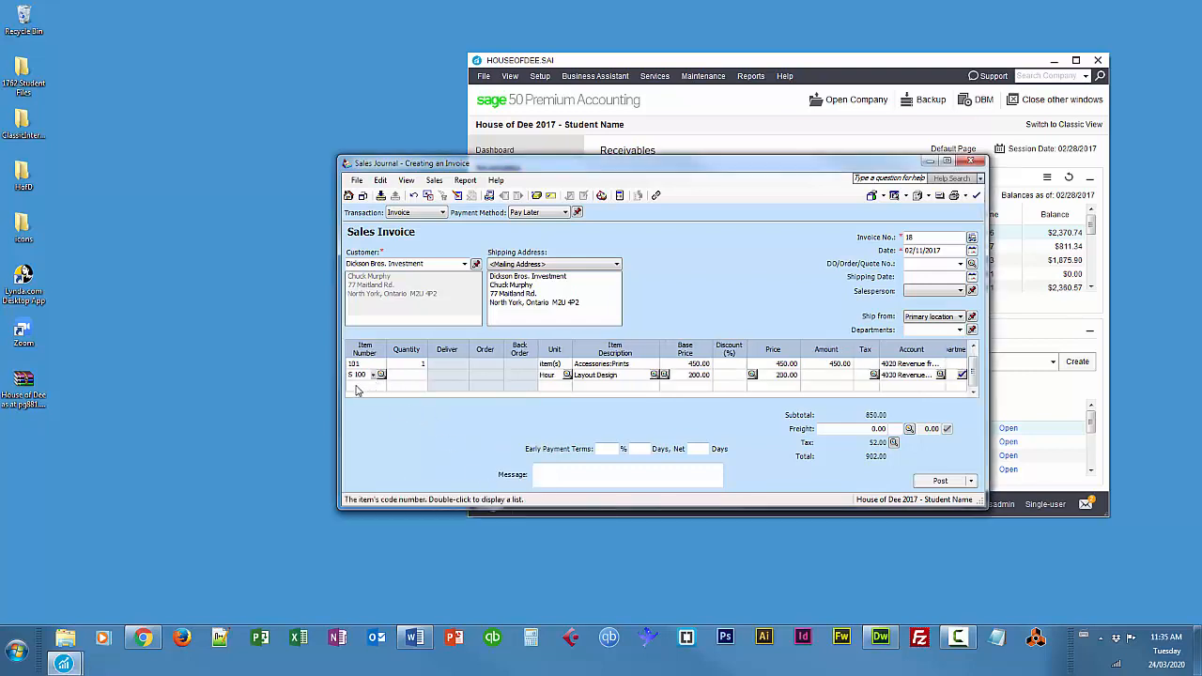
left_click(414, 378)
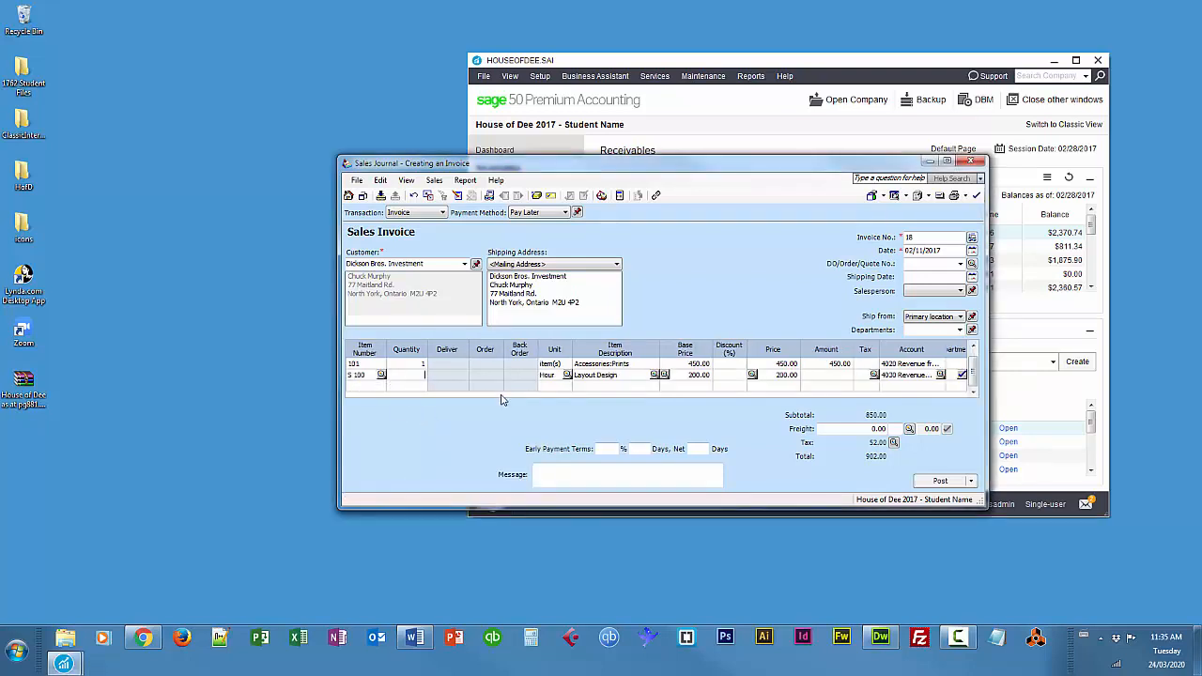
key("Tab")
mouse_move(813, 514)
left_mouse_down()
mouse_move(816, 560)
mouse_move(816, 549)
left_mouse_up()
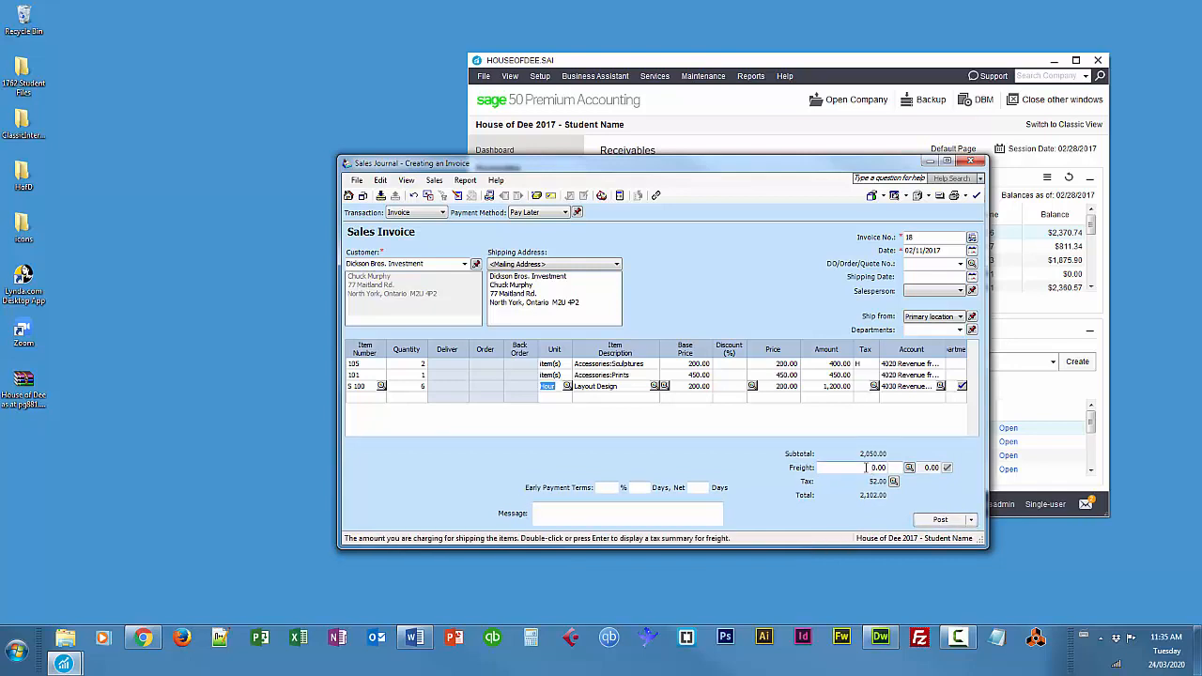
Enter a freight charge of 55 and apply tax code H - HST 13% not included (Ontario) to it
left_click(881, 468)
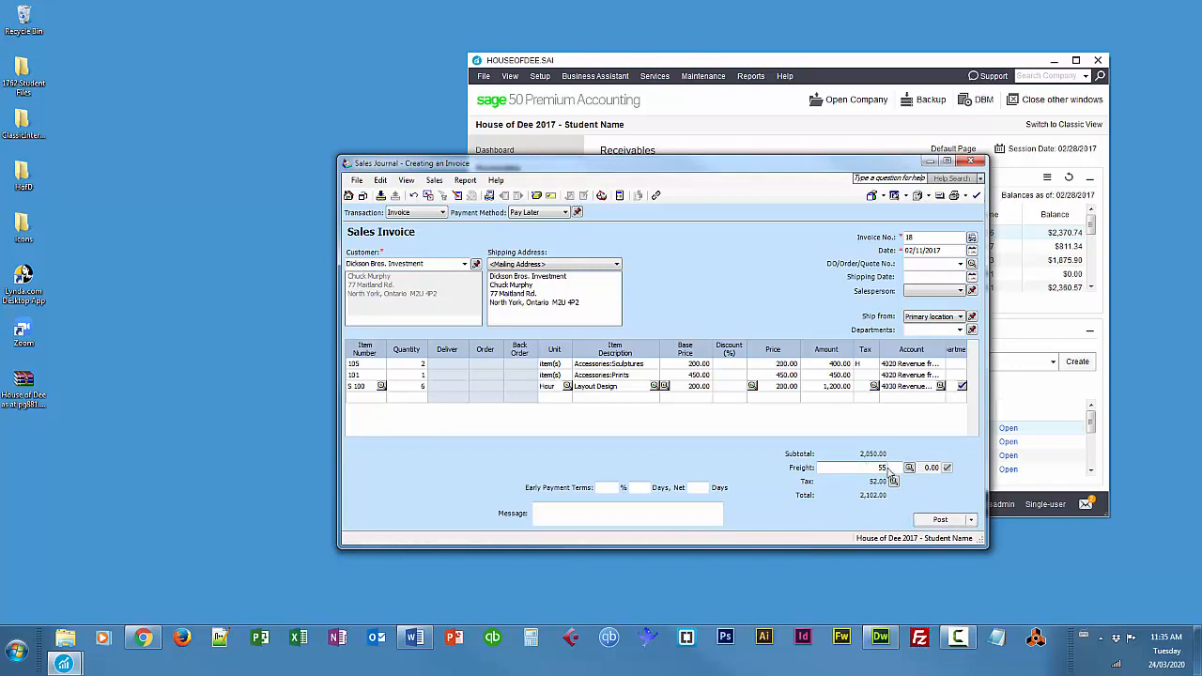
type("55")
key("Tab")
left_click(908, 467)
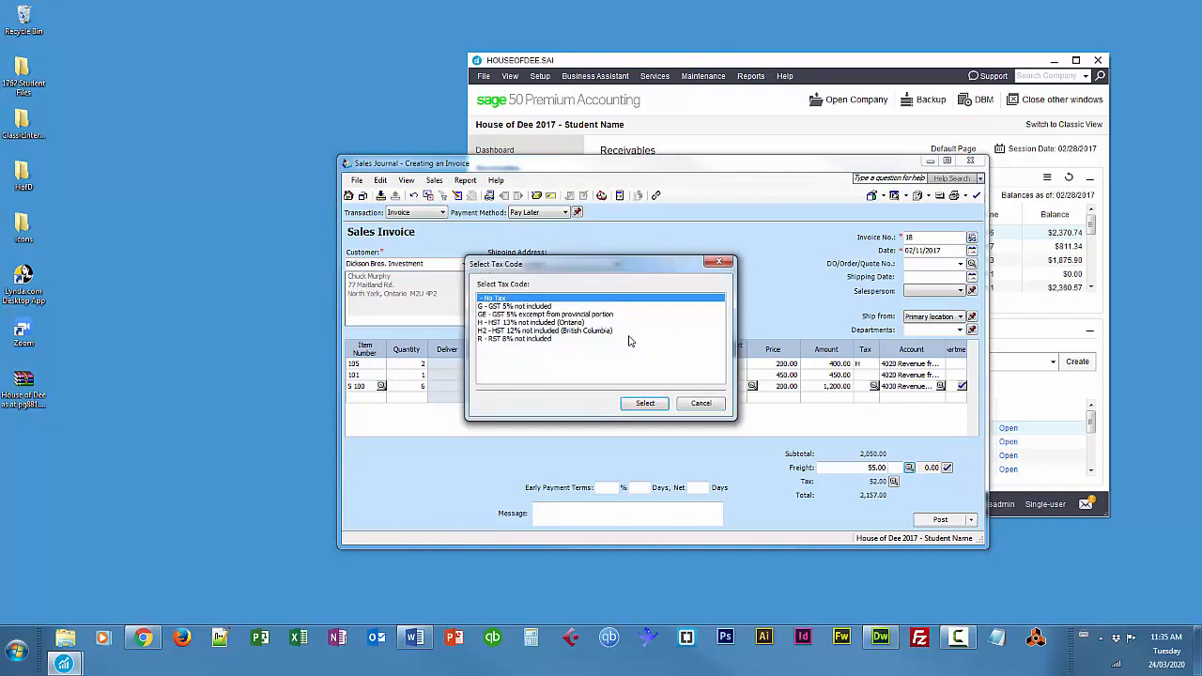
double_click(526, 322)
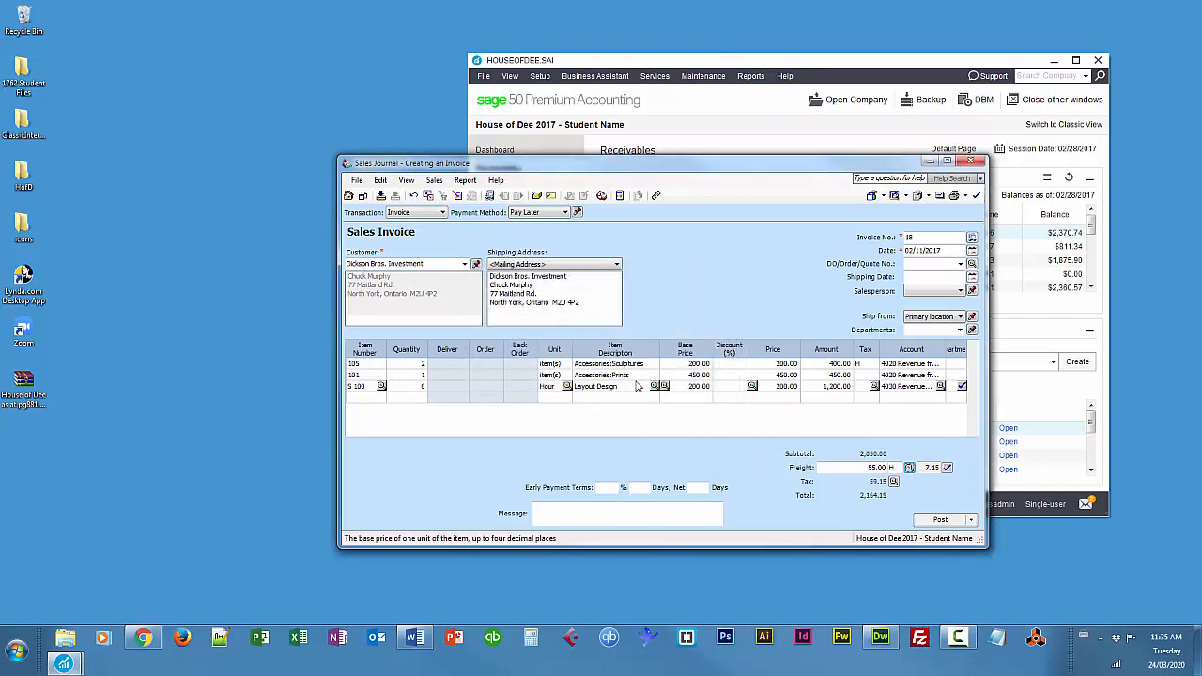
Apply tax code H - HST 13% to the Accessories:Prints and Layout Design lines, and widen the invoice window
left_click(862, 377)
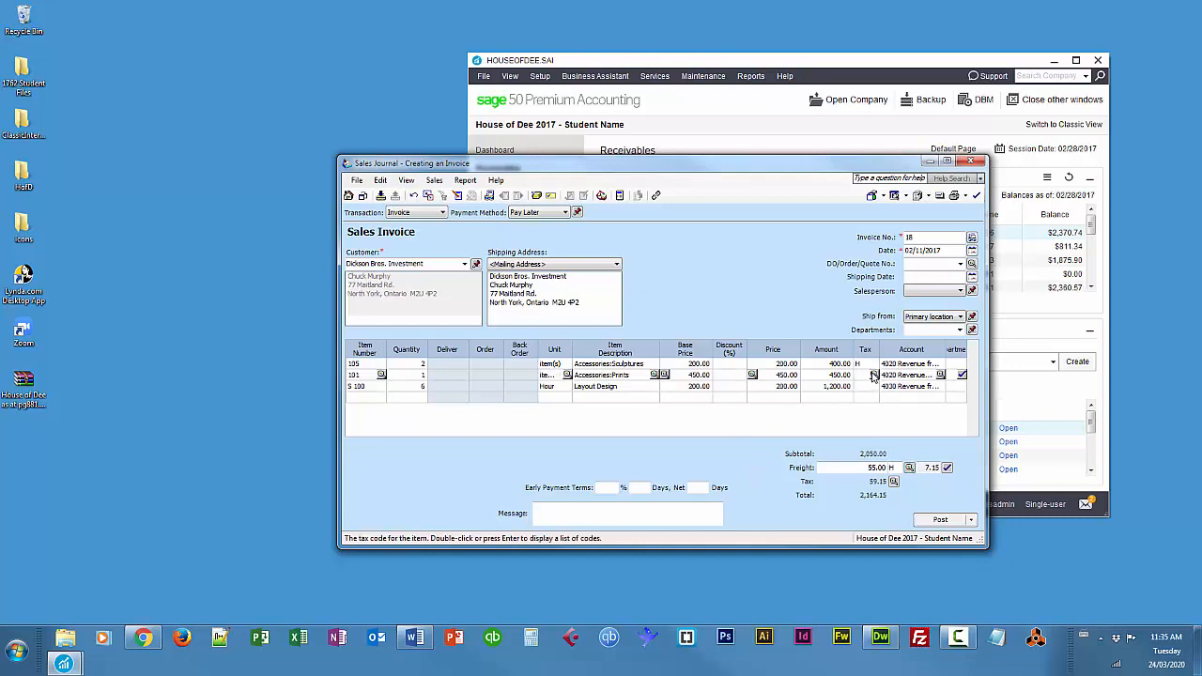
left_click(873, 376)
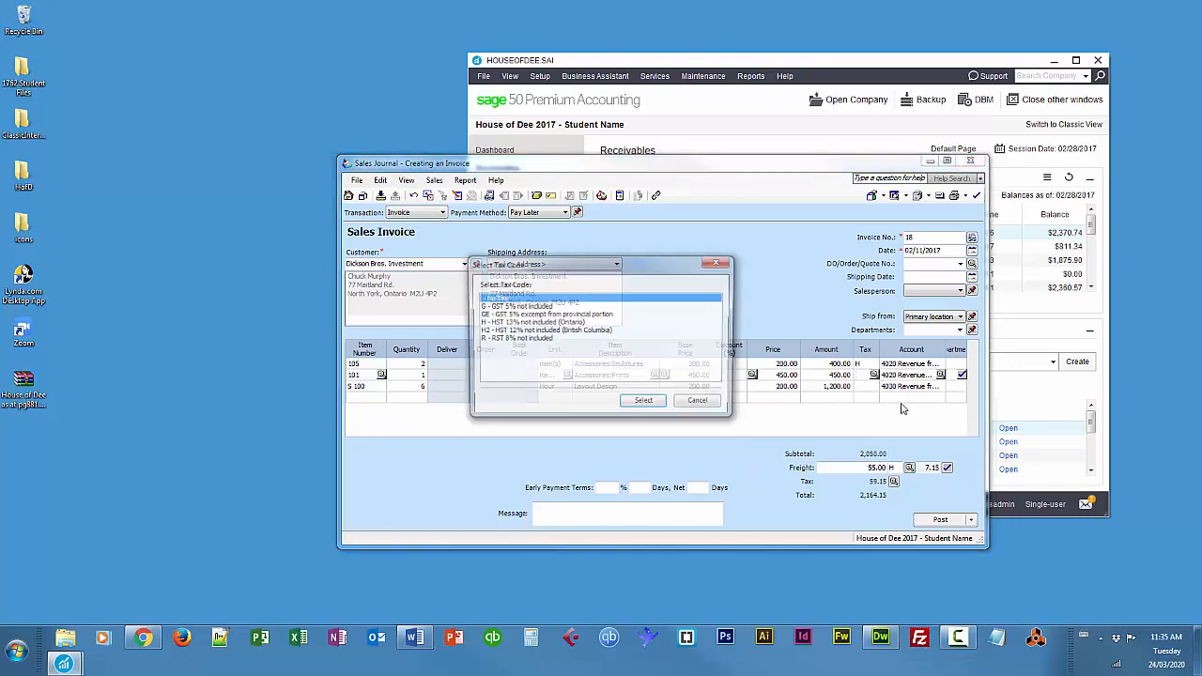
double_click(540, 323)
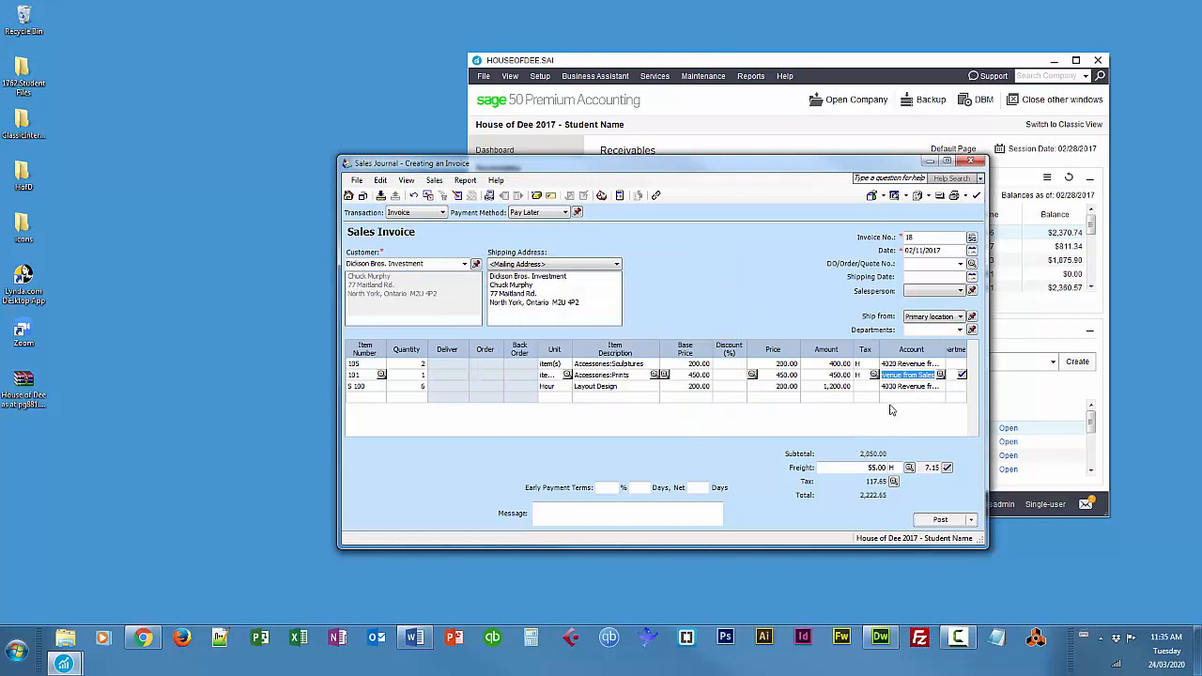
left_click(870, 388)
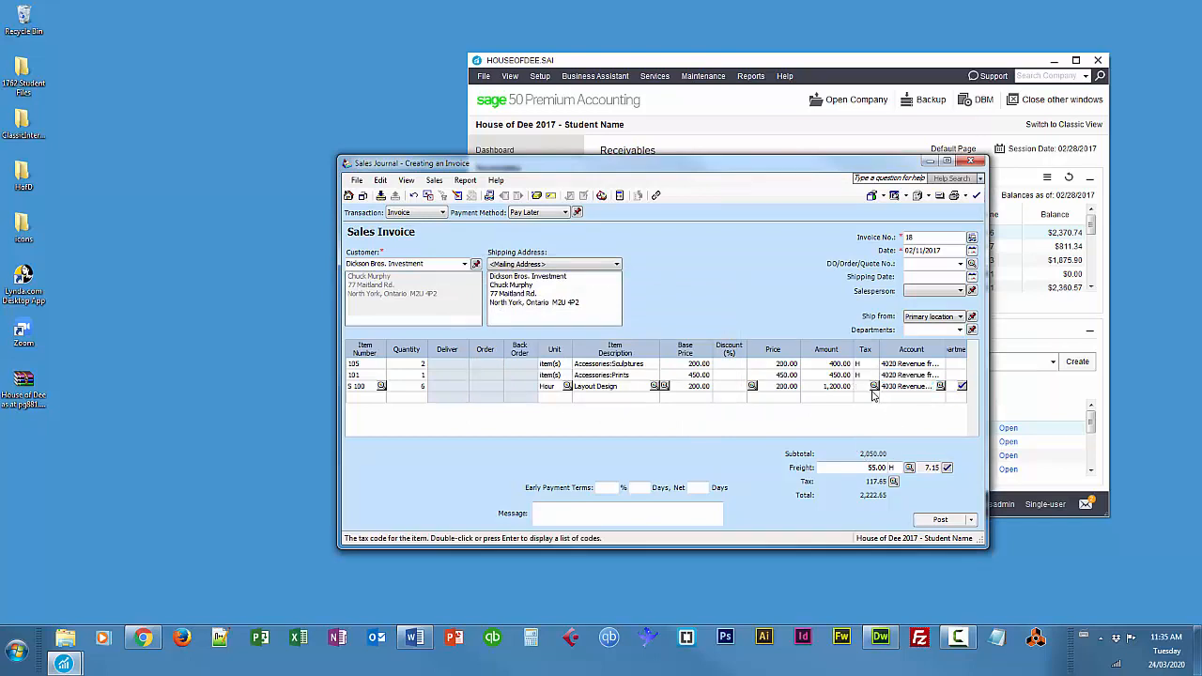
left_click(873, 387)
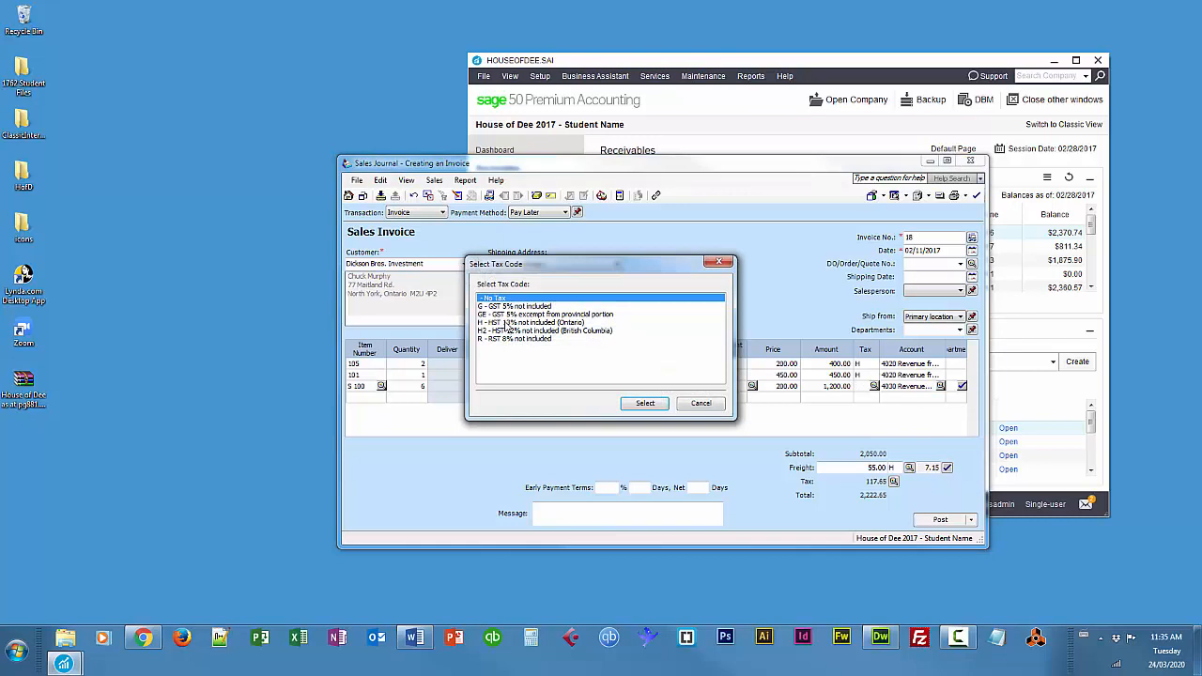
double_click(507, 324)
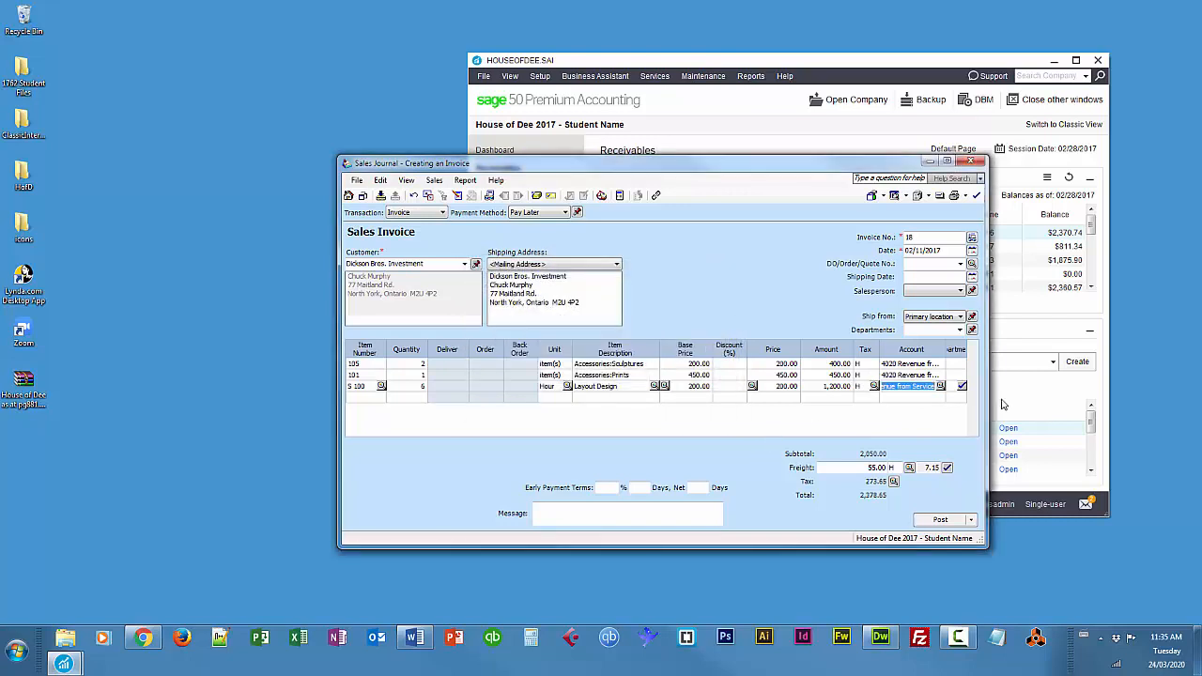
left_click_drag(986, 402, 1033, 401)
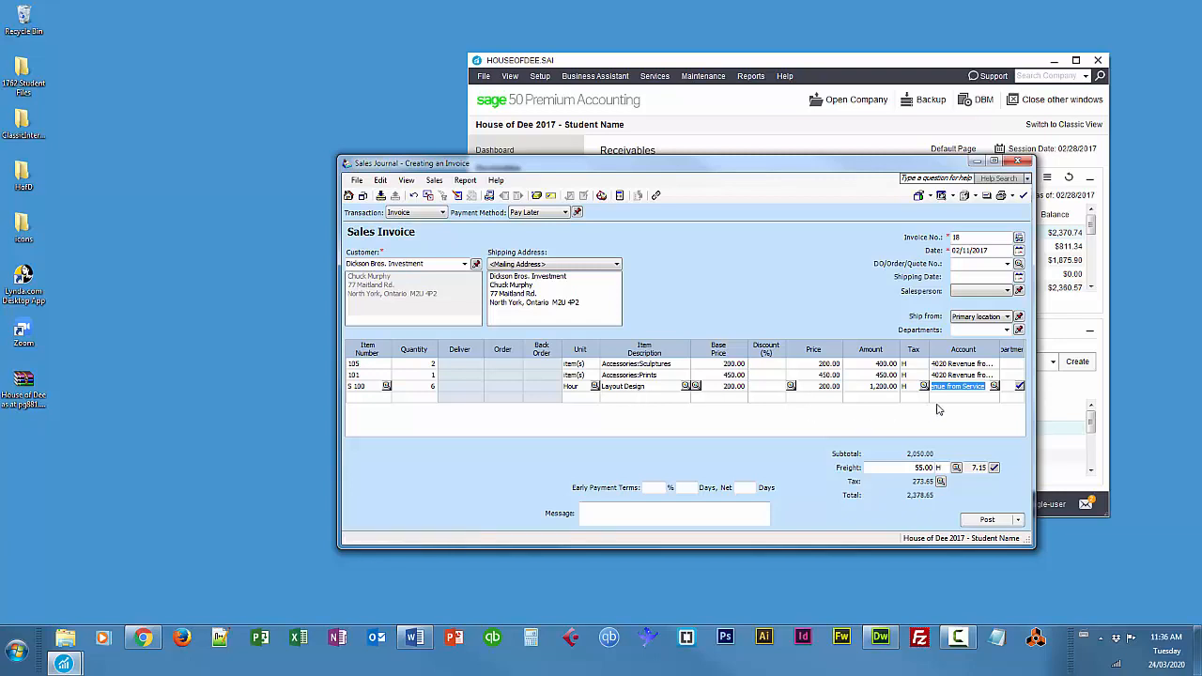
Allocate the full amount of the Accessories:Sculptures line to the Sales Department
left_click(1007, 365)
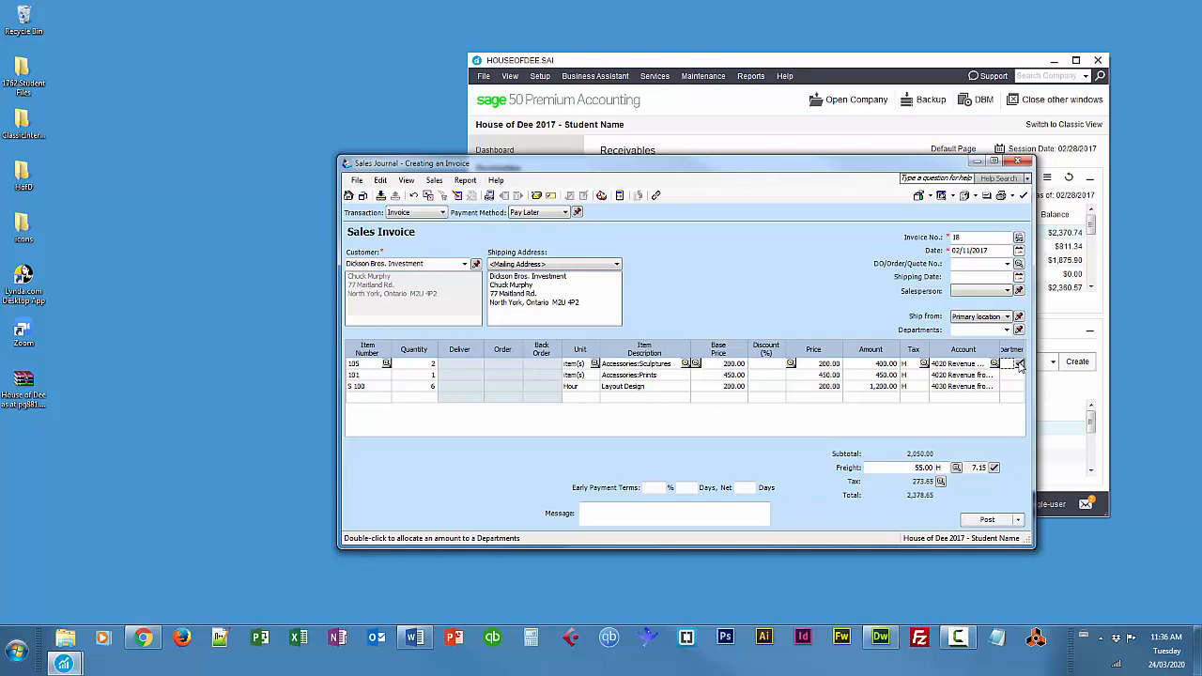
left_click(1020, 364)
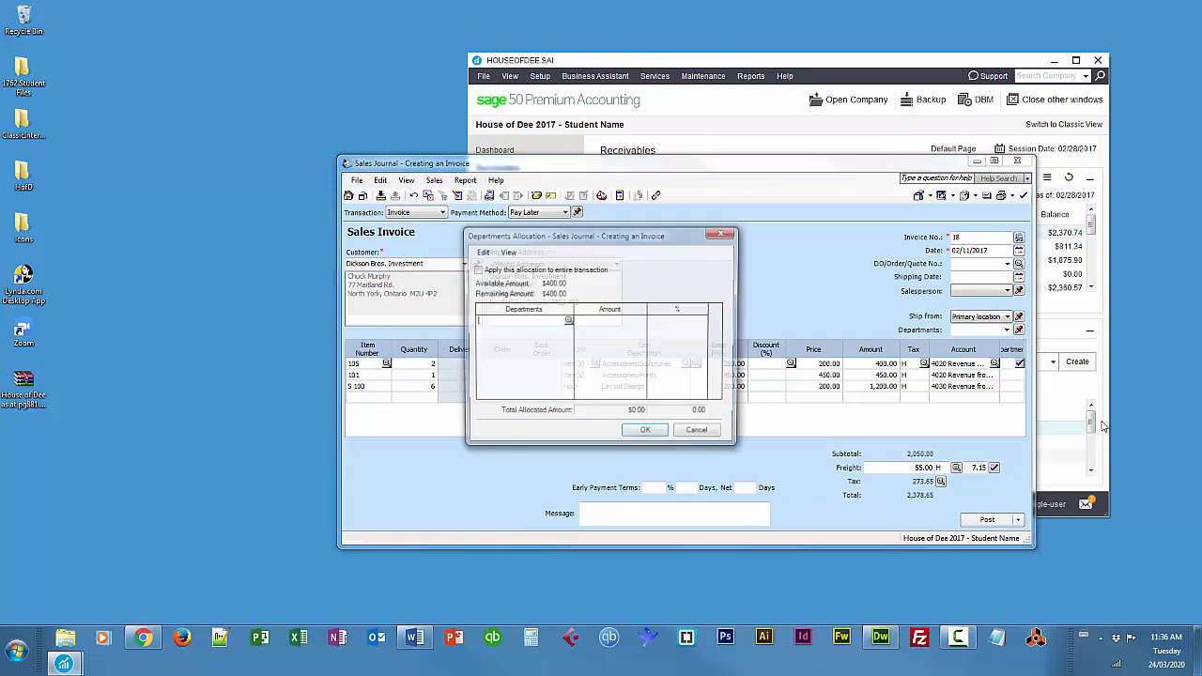
left_click(567, 321)
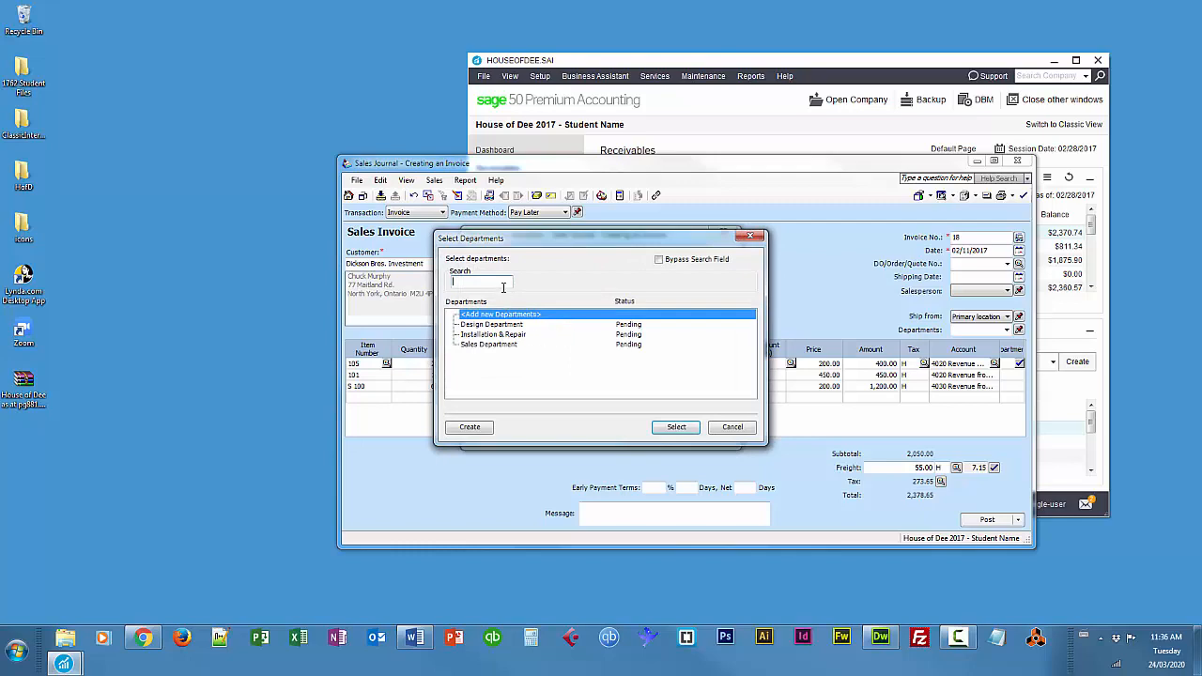
double_click(490, 345)
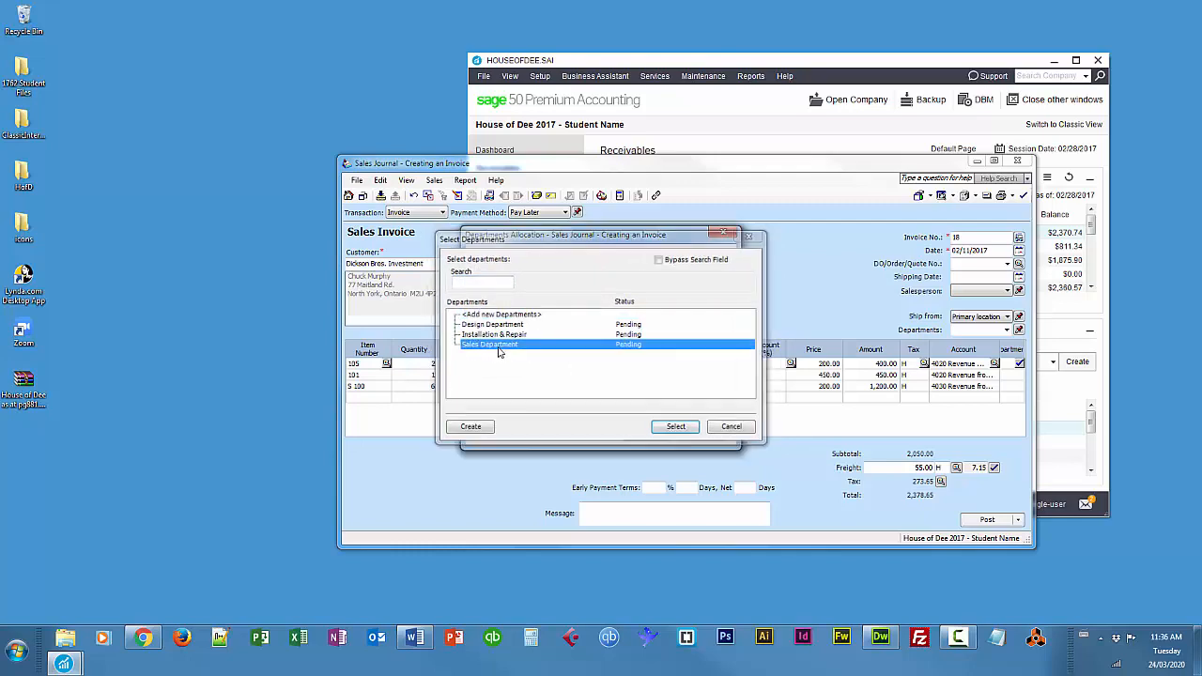
left_click_drag(622, 241, 895, 417)
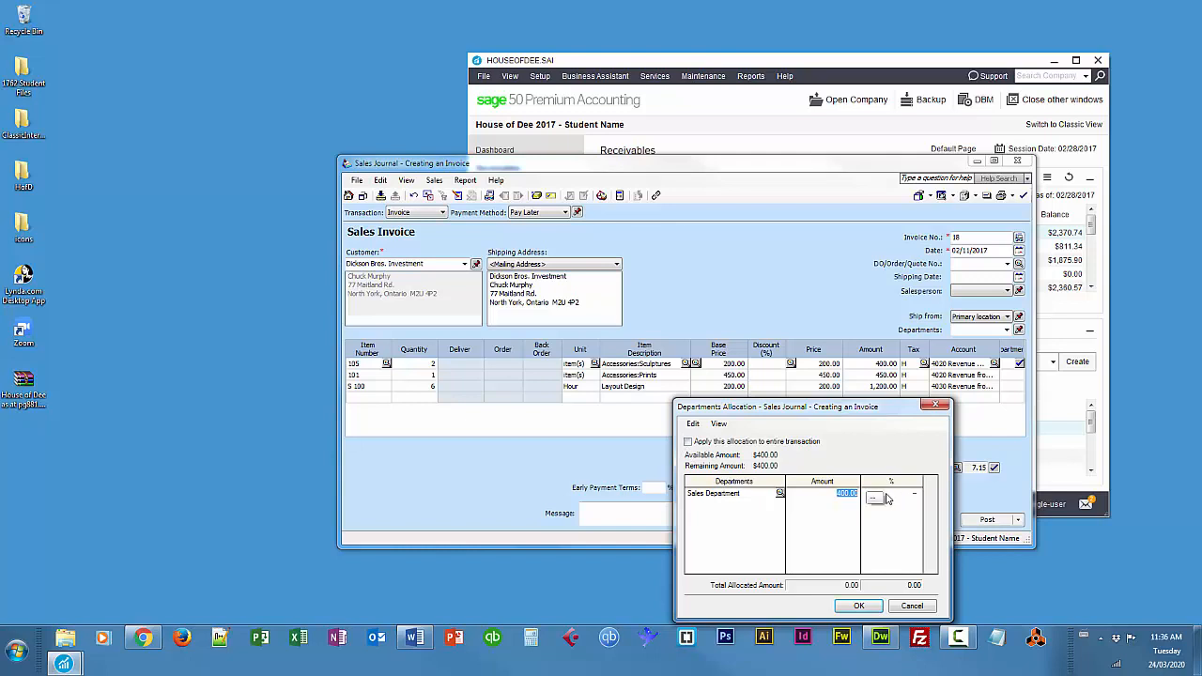
left_click(872, 605)
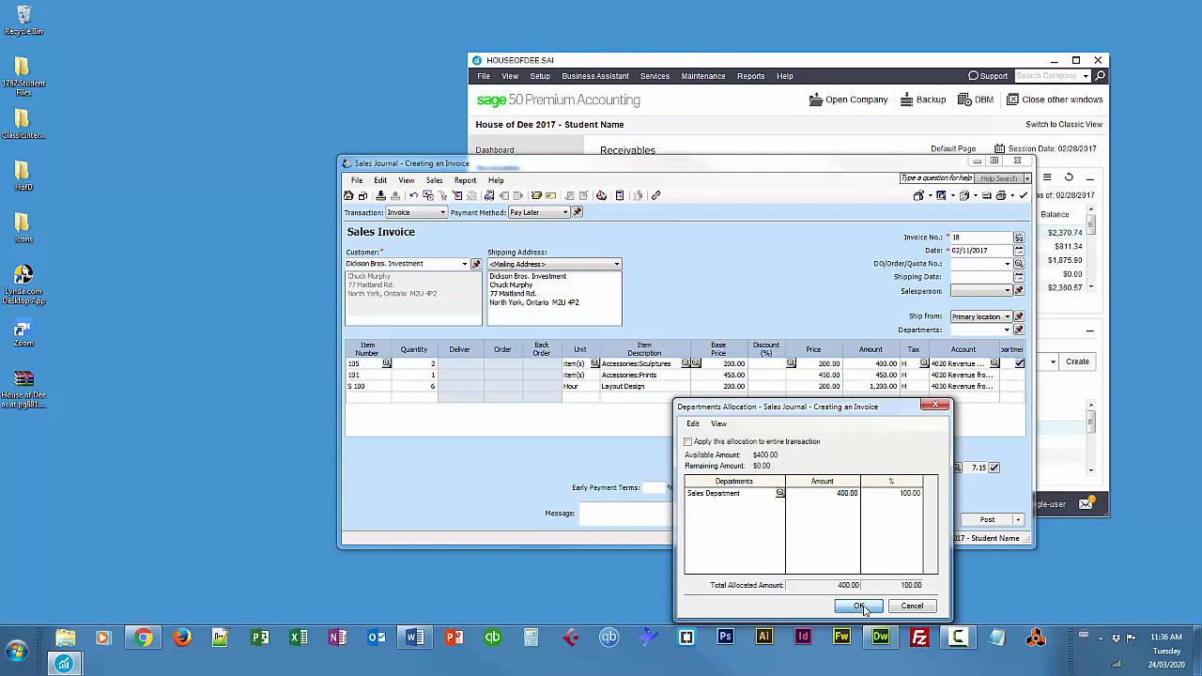
Narrow the delivery, order, base price and discount columns of the invoice table and widen its Departments column
left_click(1007, 377)
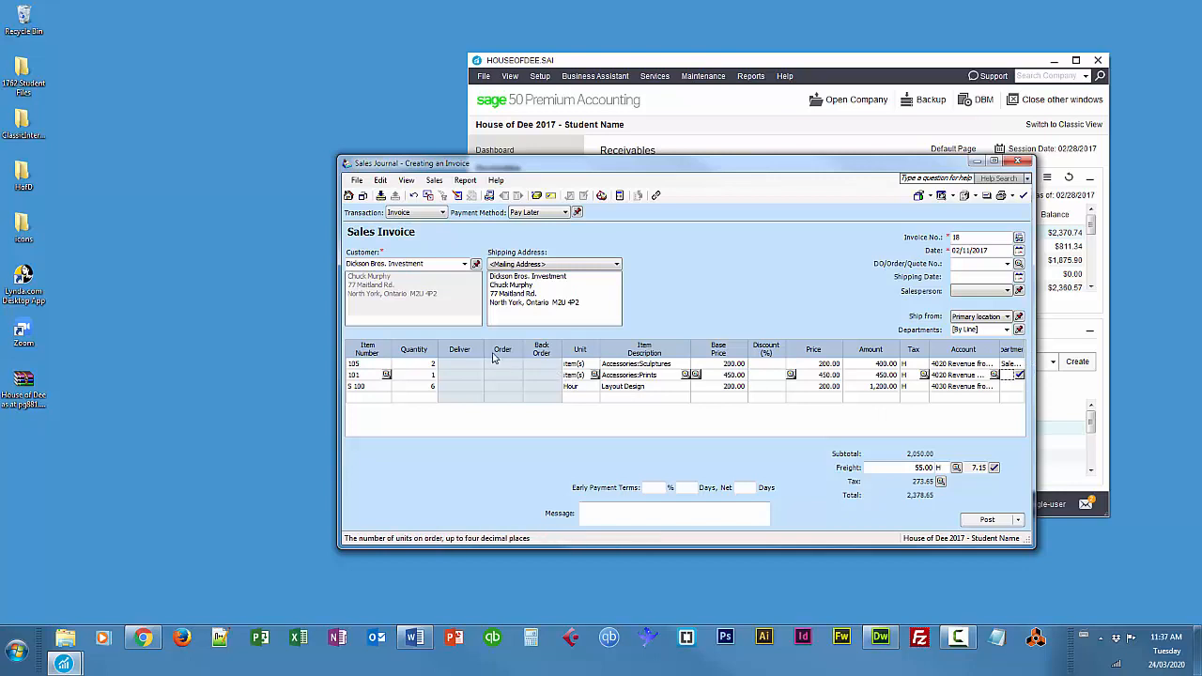
left_click_drag(481, 350, 515, 349)
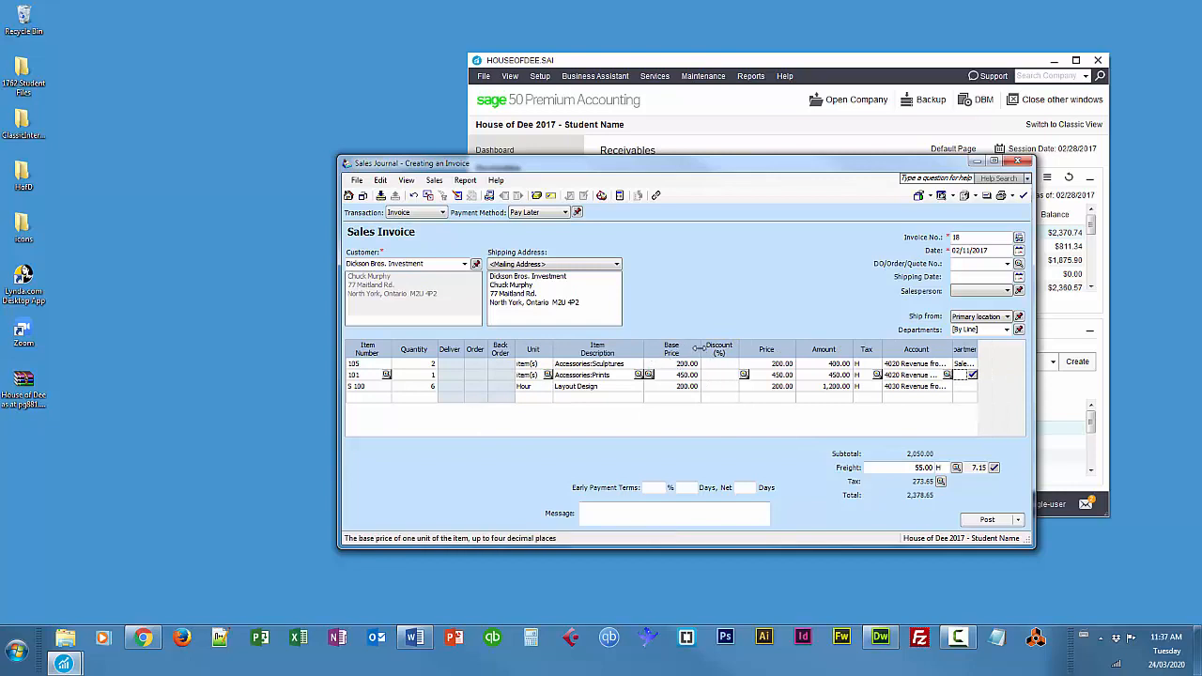
left_click_drag(700, 348, 685, 348)
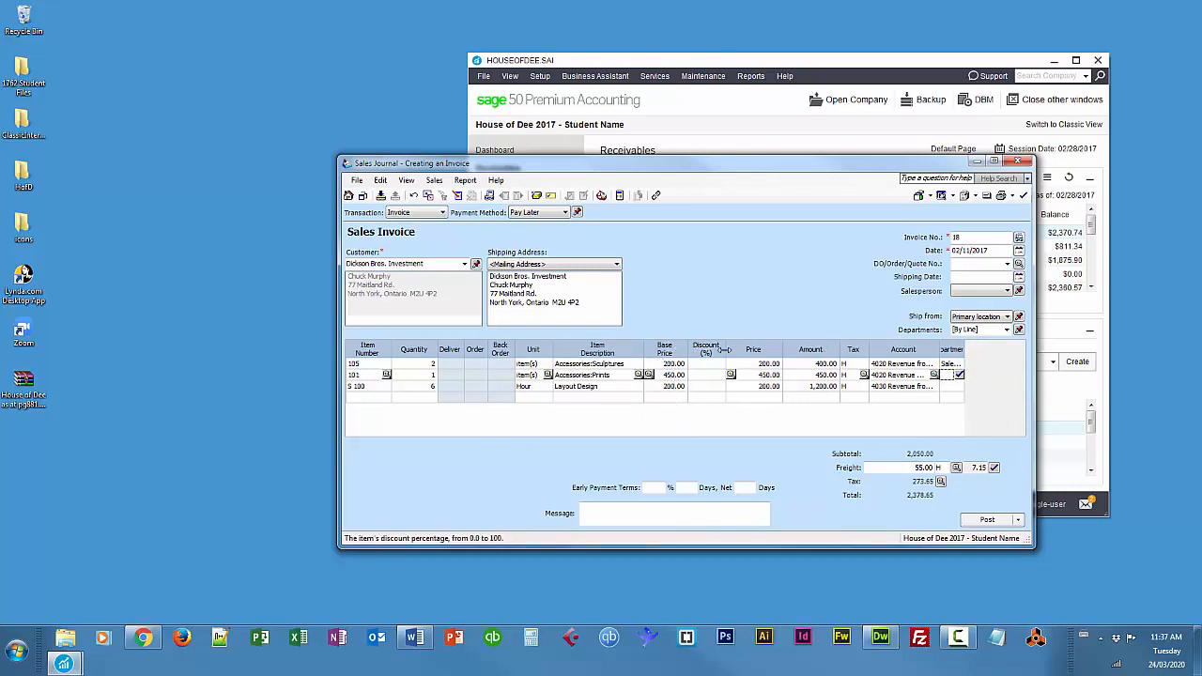
left_click_drag(717, 353, 704, 353)
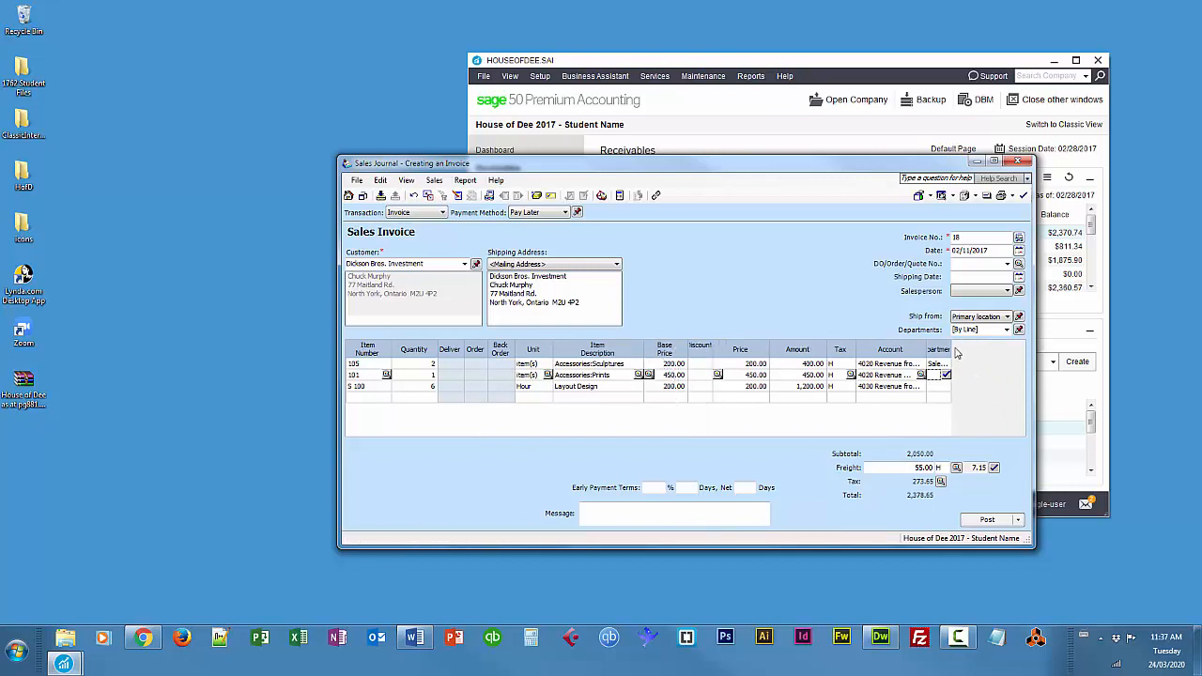
left_click_drag(952, 348, 1001, 344)
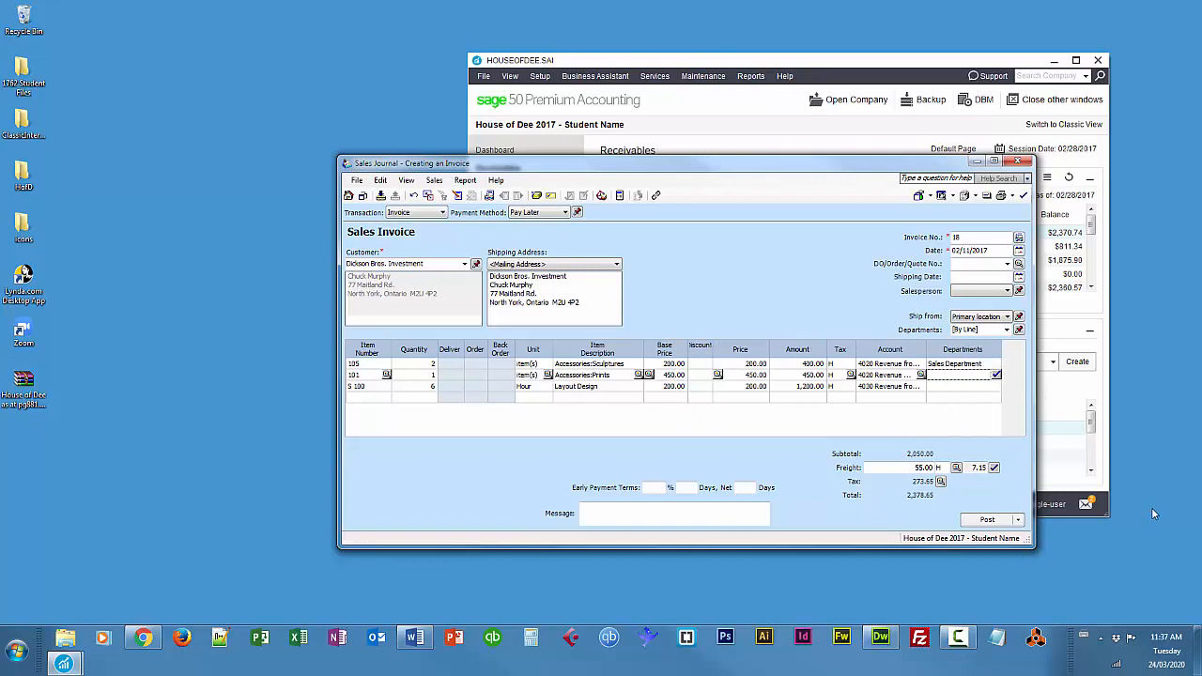
Allocate the full amount of the Accessories:Prints line to the Sales Department
left_click(997, 375)
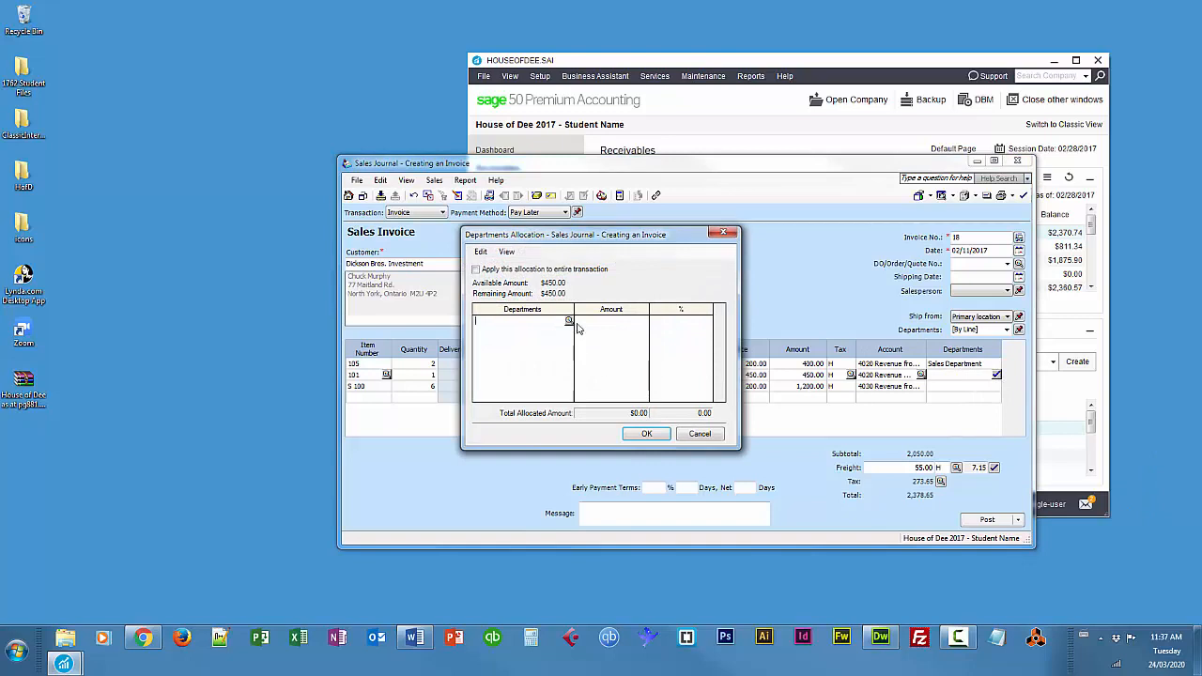
left_click(570, 321)
double_click(474, 344)
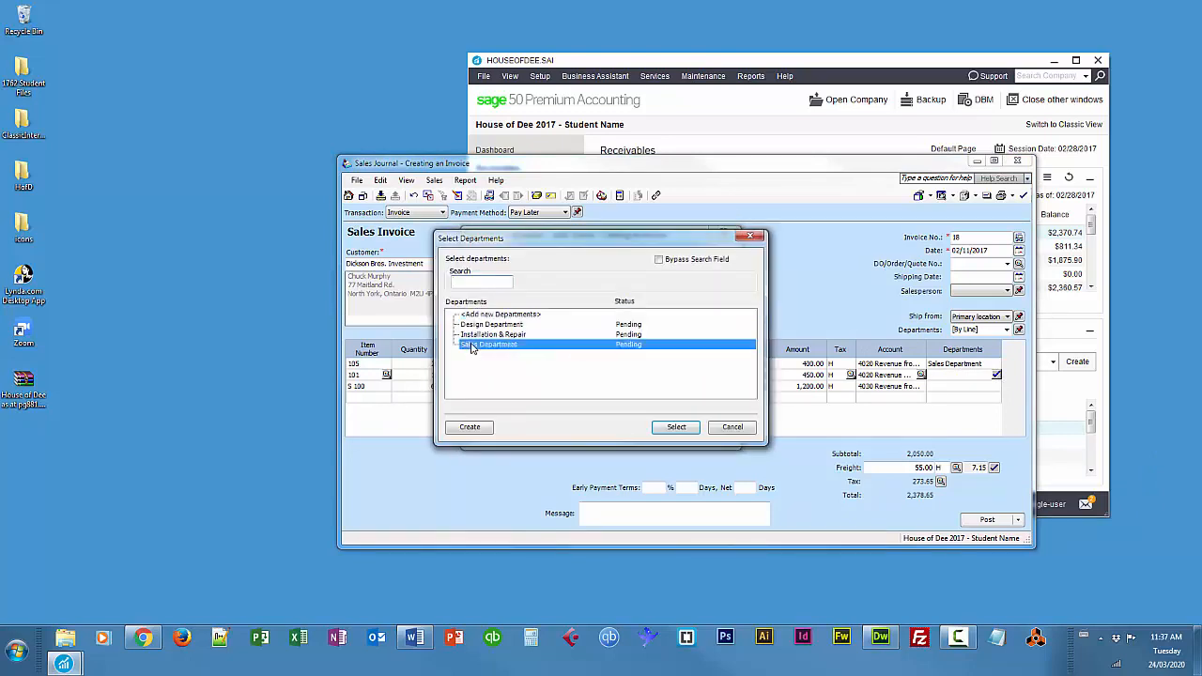
left_click(647, 433)
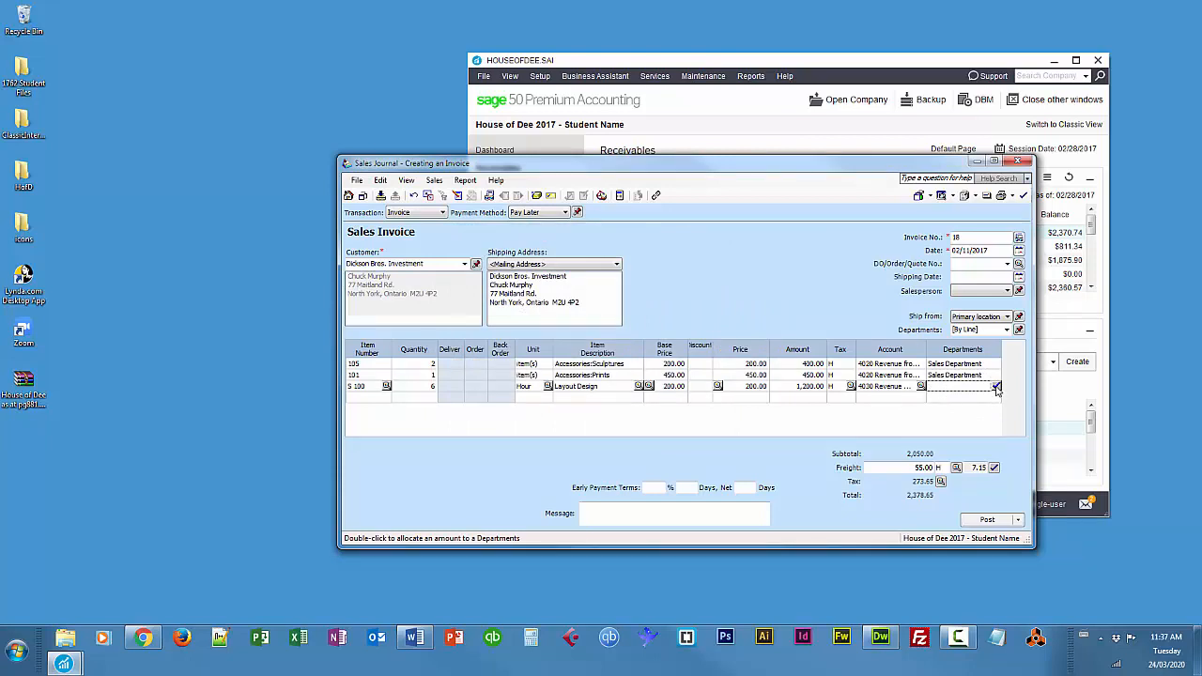
Allocate the full amount of the Layout Design line to the Design Department
left_click(998, 388)
left_click(570, 321)
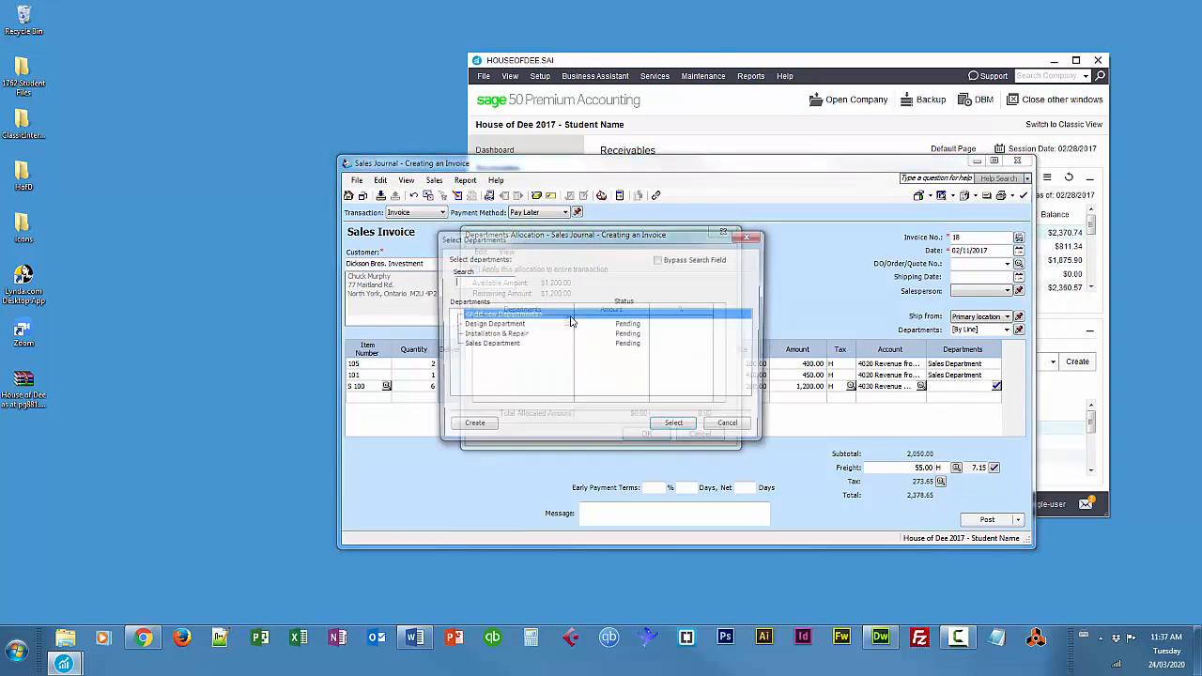
left_click(498, 325)
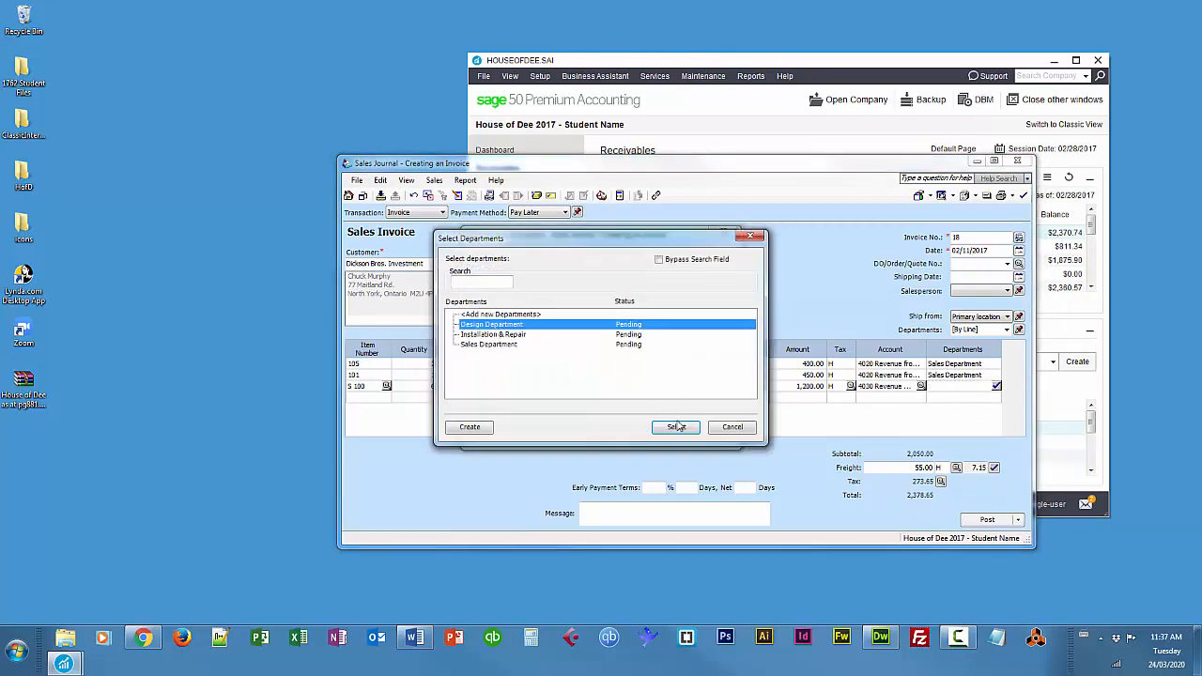
left_click(677, 428)
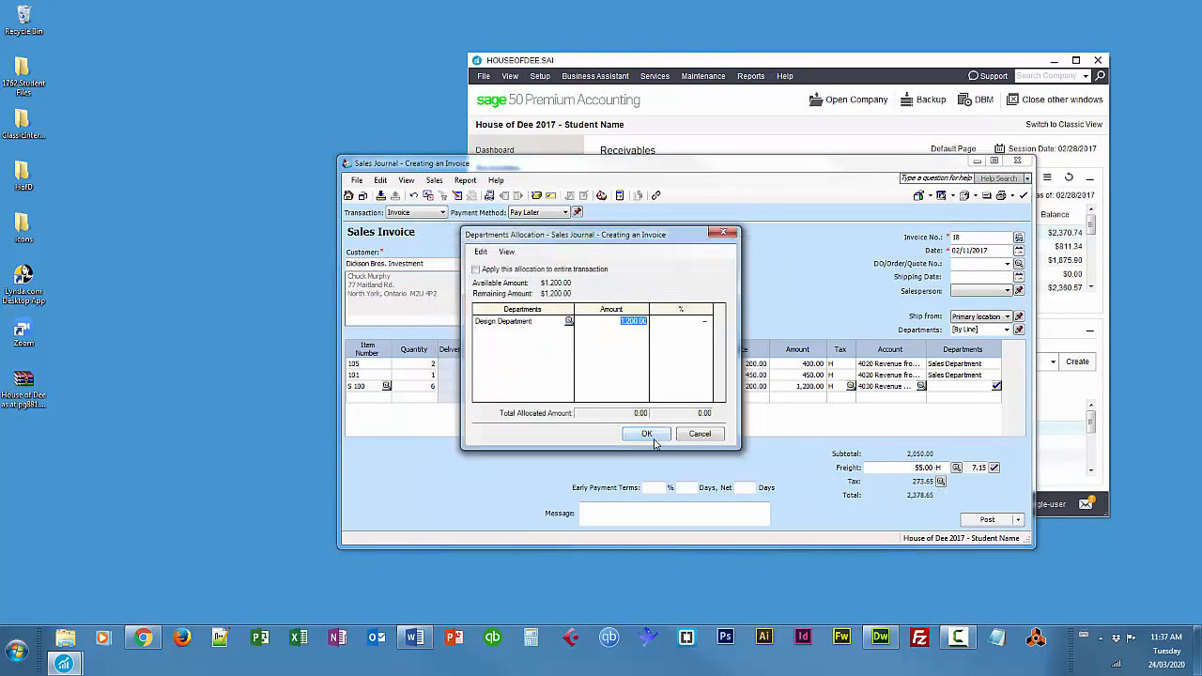
left_click(647, 434)
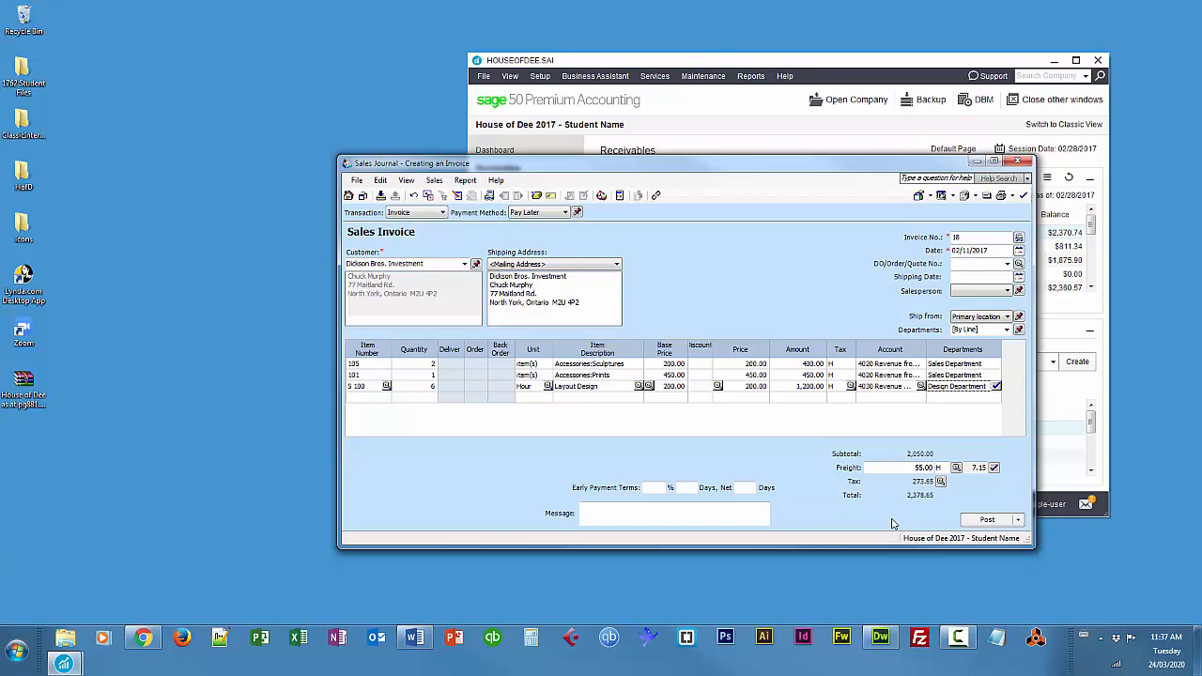
Display the Sales Journal Entry for the invoice, review its department allocations and close it
key("alt+Tab")
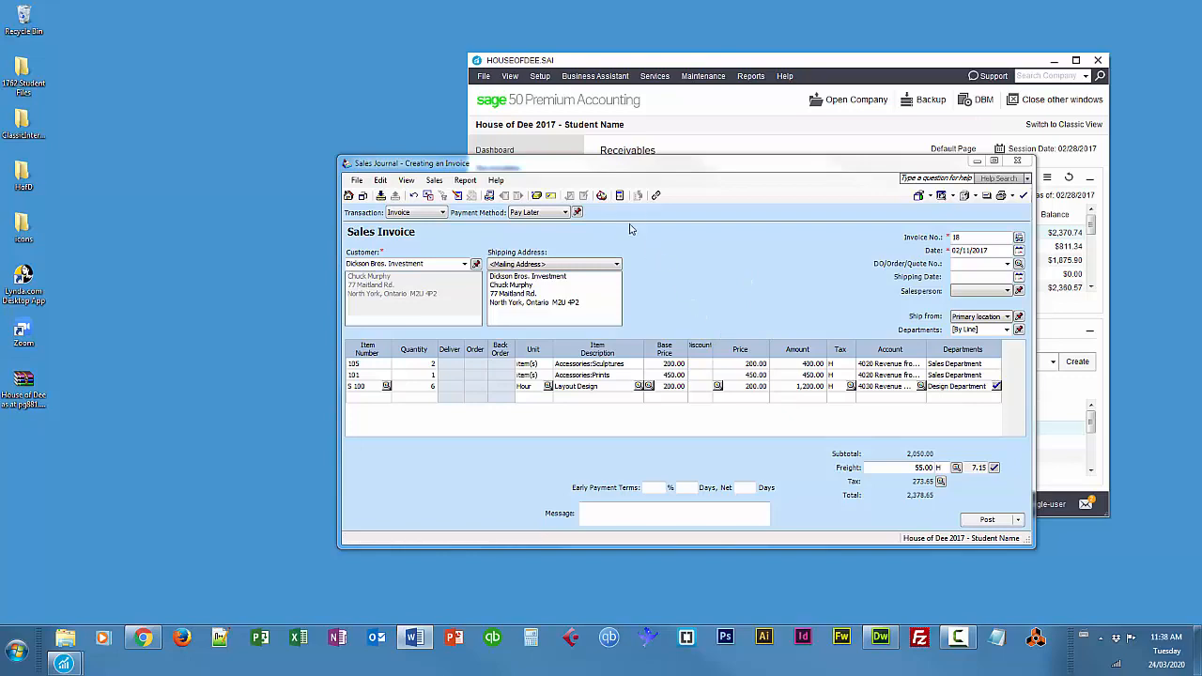
left_click(463, 181)
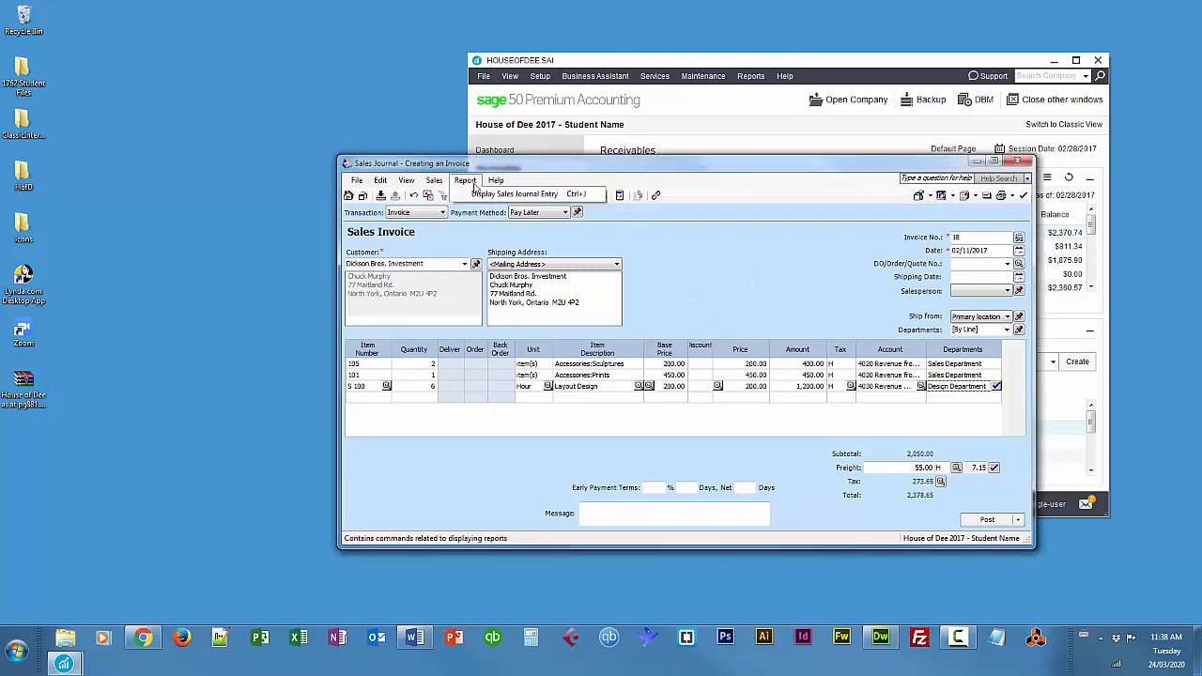
left_click(998, 398)
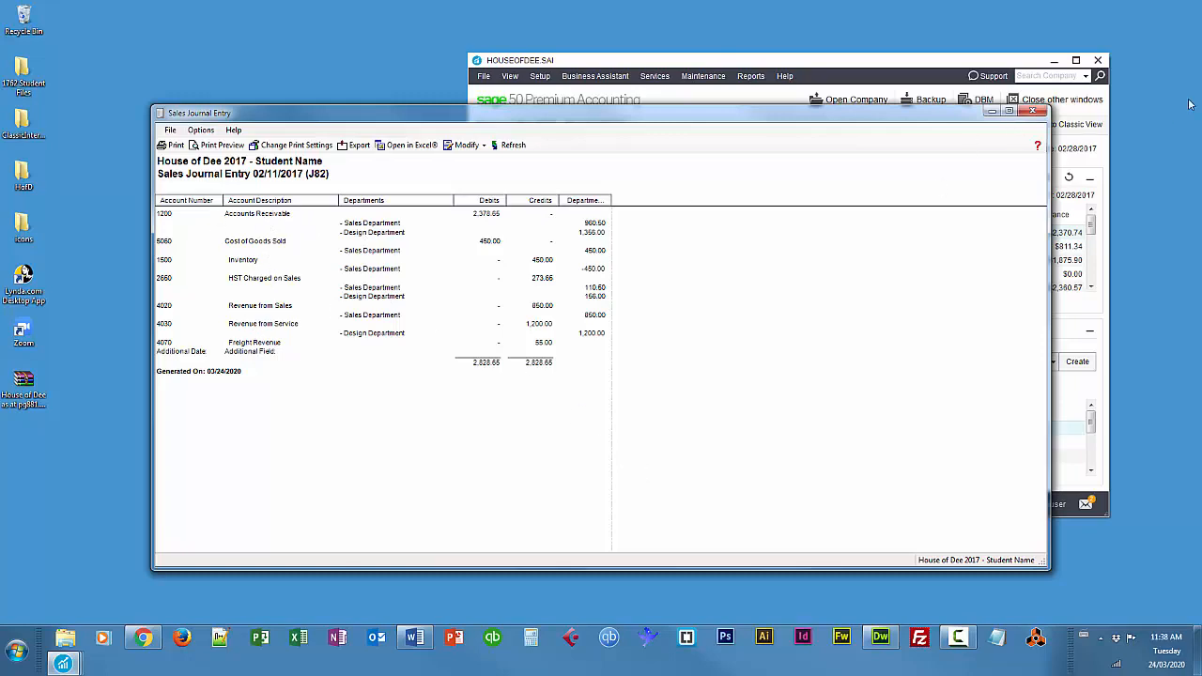
left_click(1033, 111)
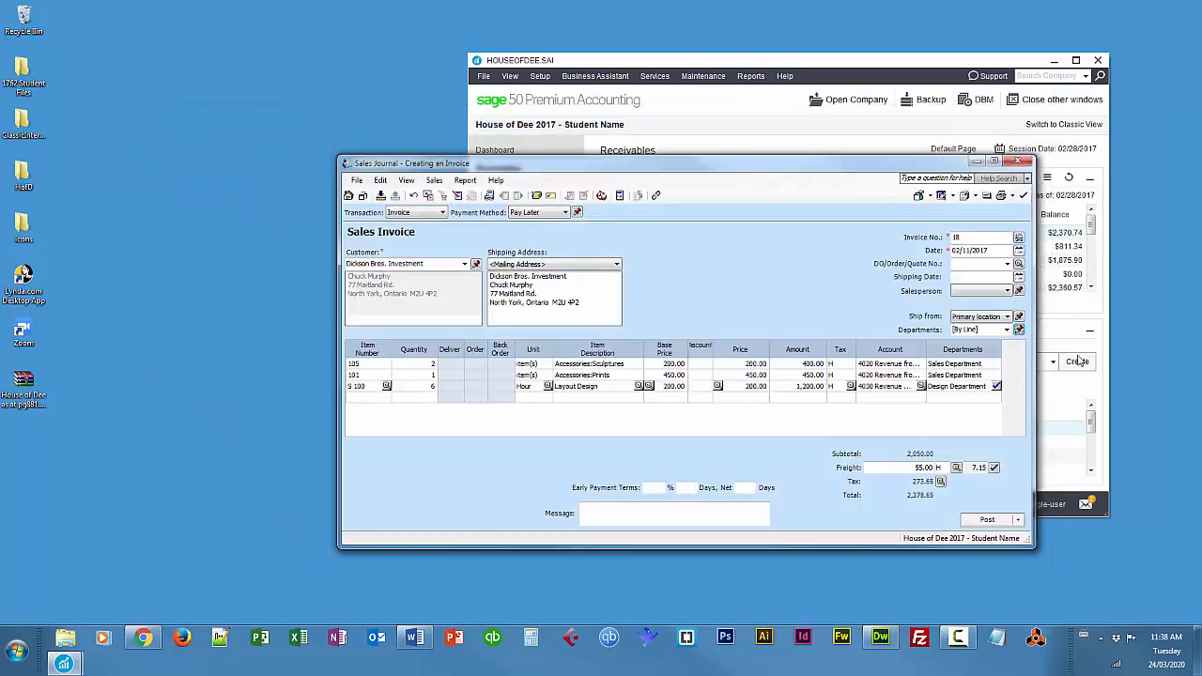
Try to post the invoice, but decline processing it with accounts not fully allocated
left_click(988, 522)
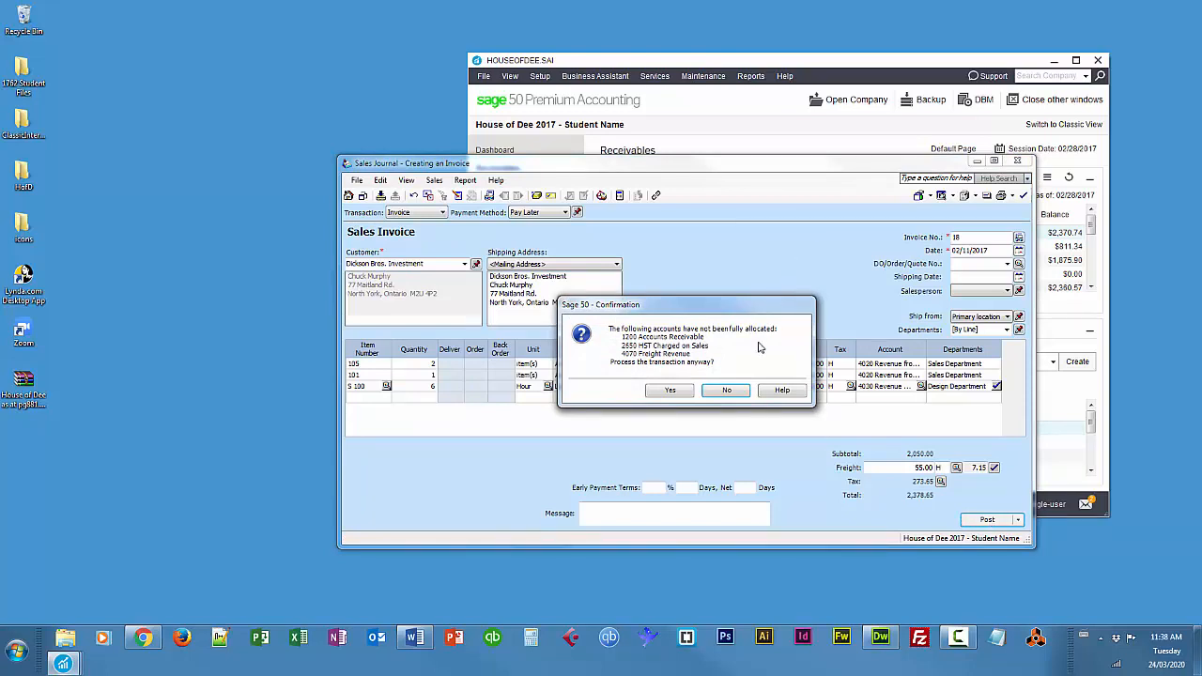
left_click_drag(703, 310, 893, 417)
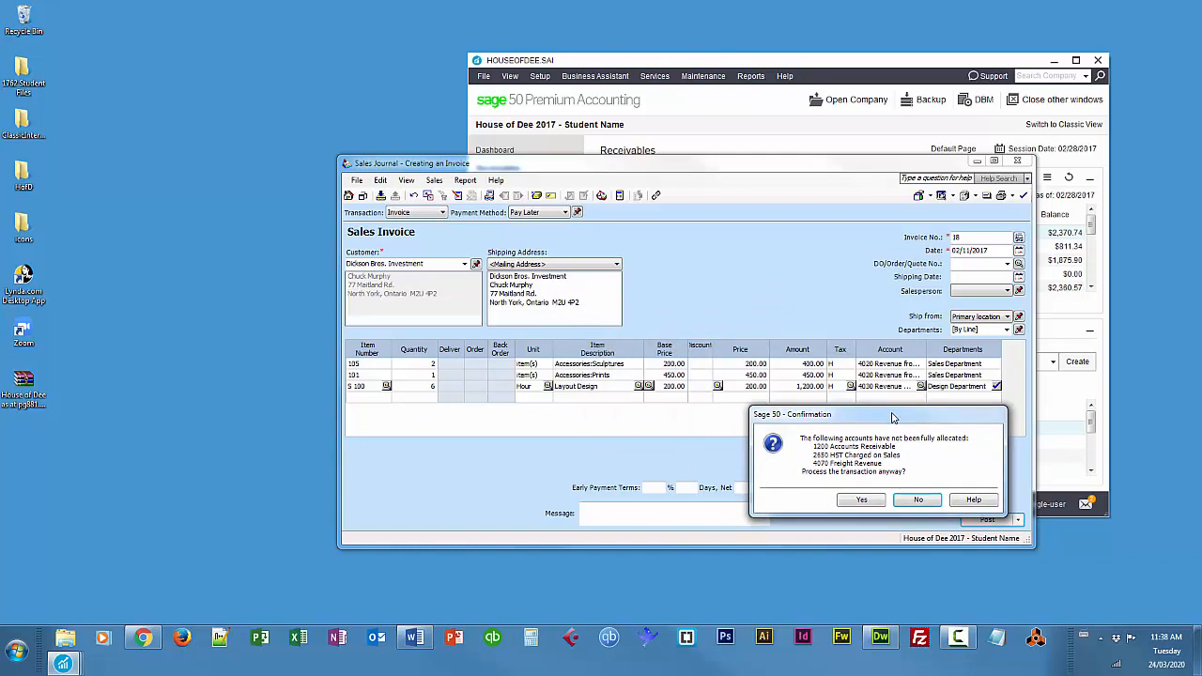
left_click_drag(893, 417, 905, 504)
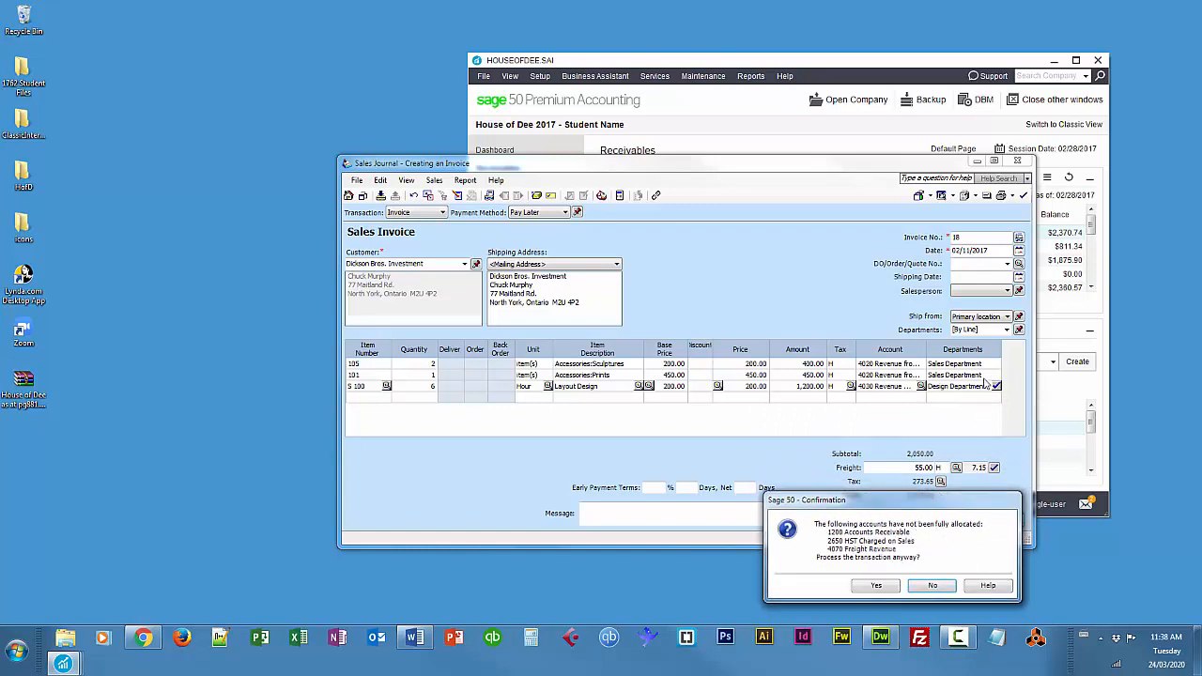
left_click_drag(937, 507, 934, 509)
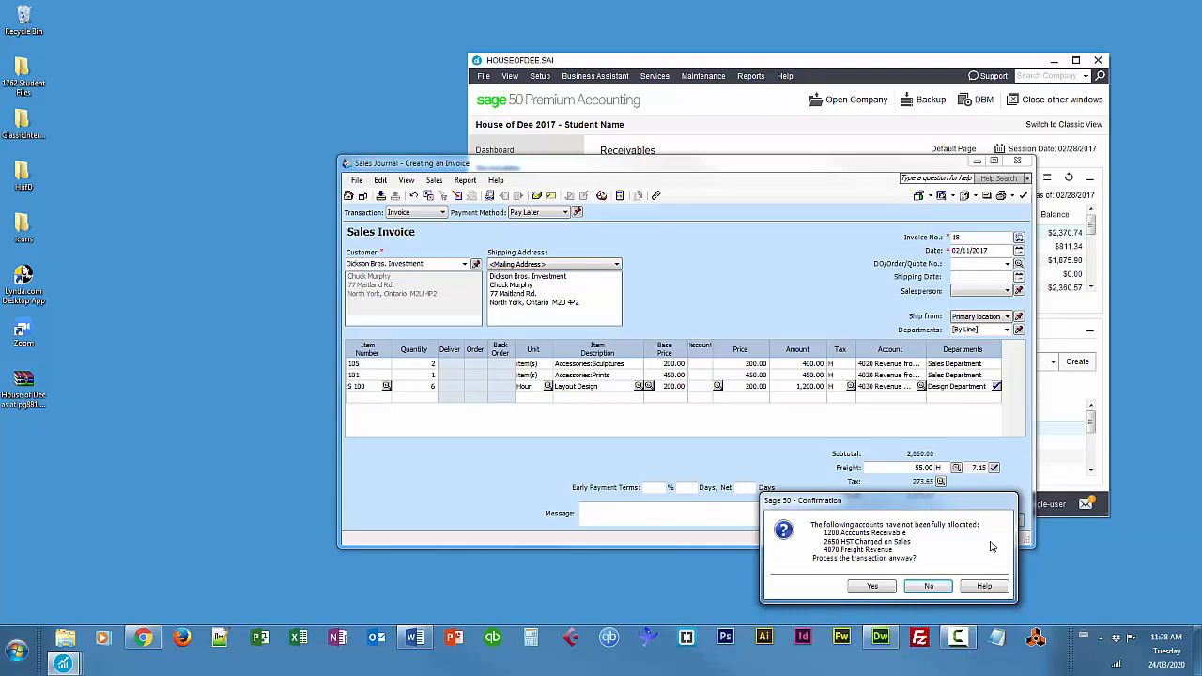
left_click(929, 587)
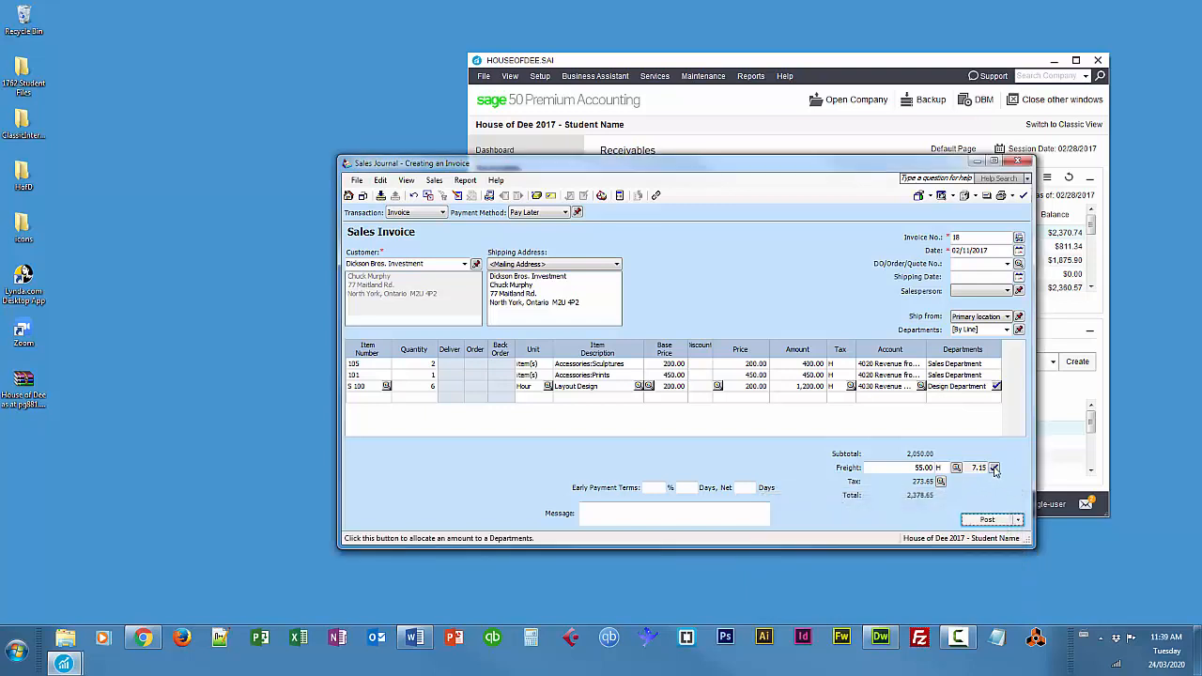
Allocate the full freight charge to the Sales Department
left_click(994, 468)
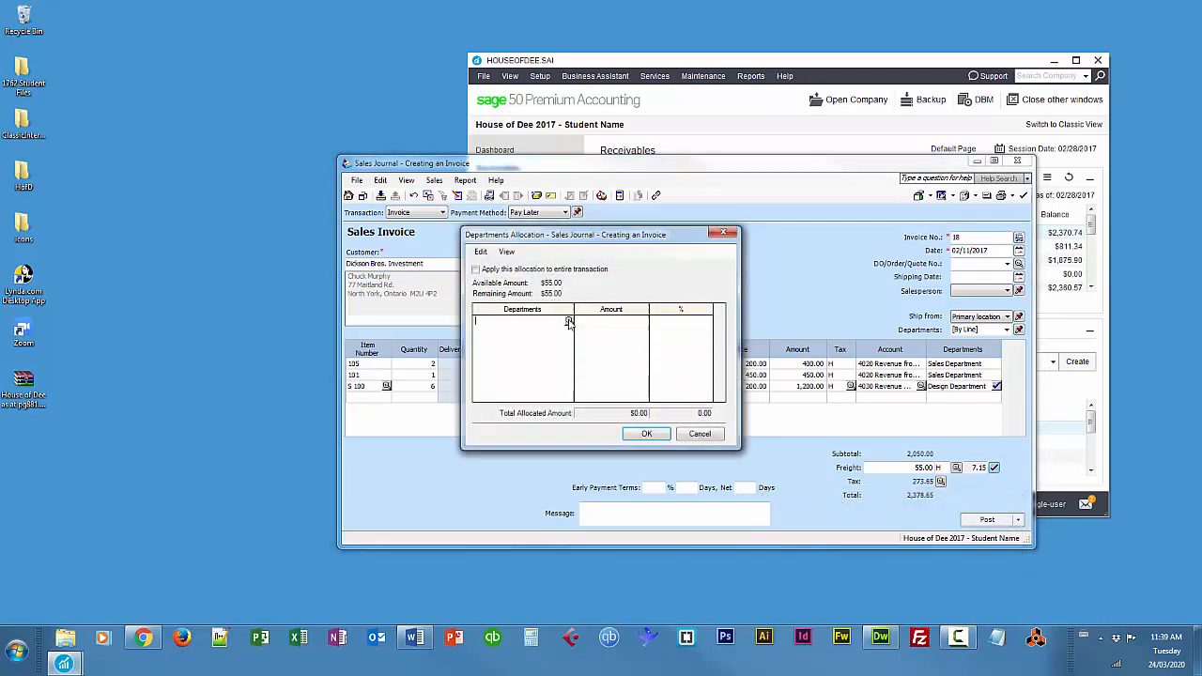
left_click(568, 322)
left_click(497, 346)
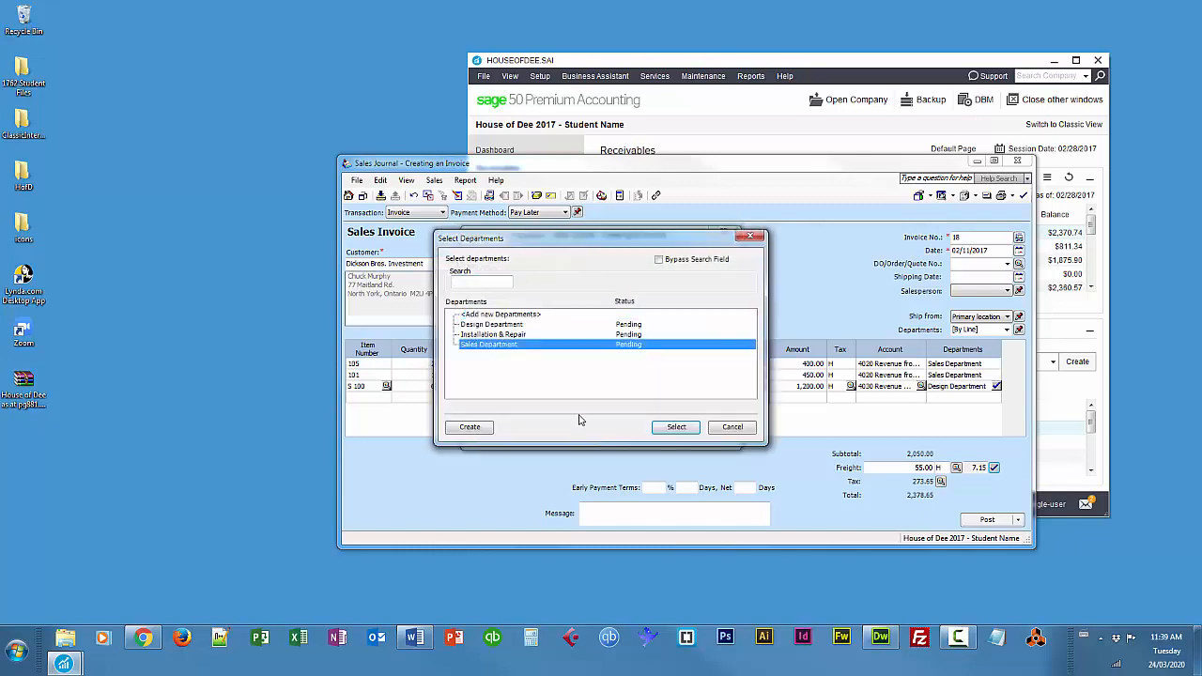
left_click(676, 428)
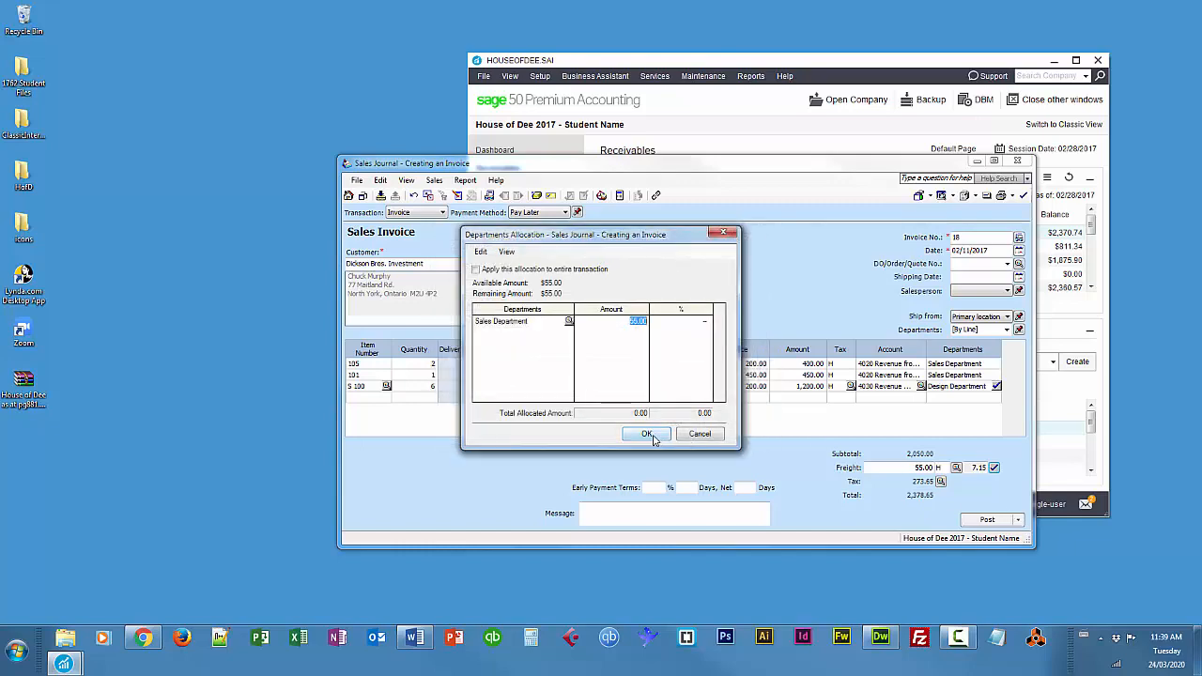
left_click(652, 437)
Post the sales invoice to Dickson Bros. Investment and close the Sales Journal
left_click(996, 518)
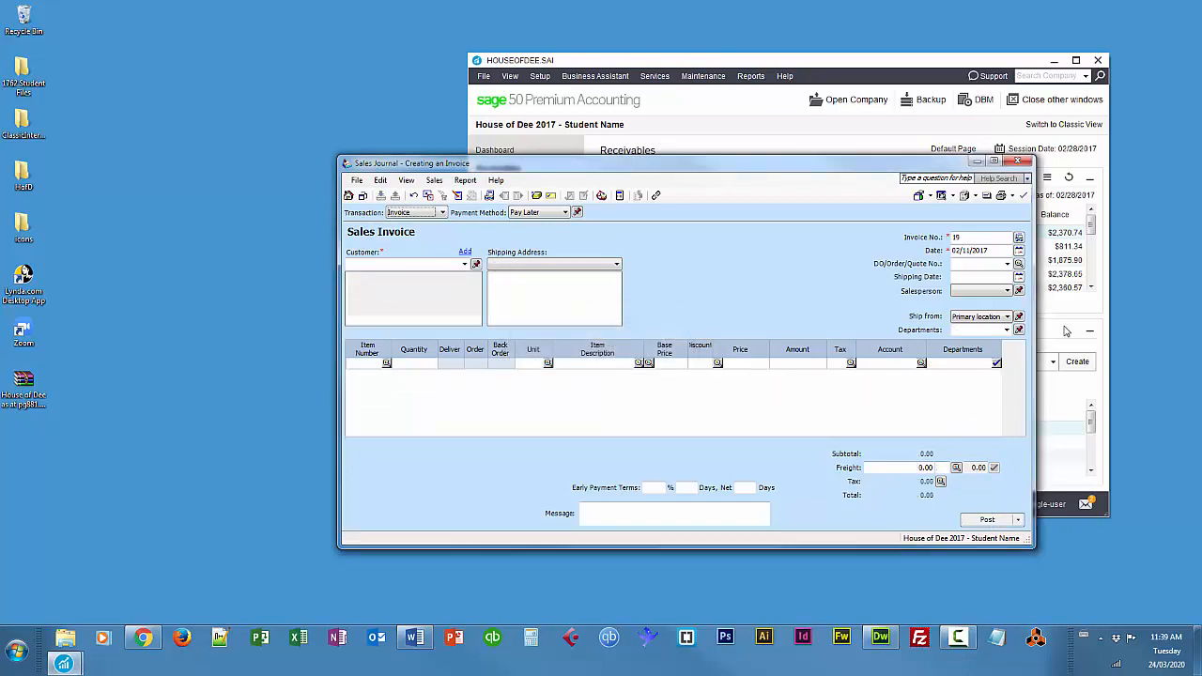
left_click(1027, 165)
left_click(1027, 165)
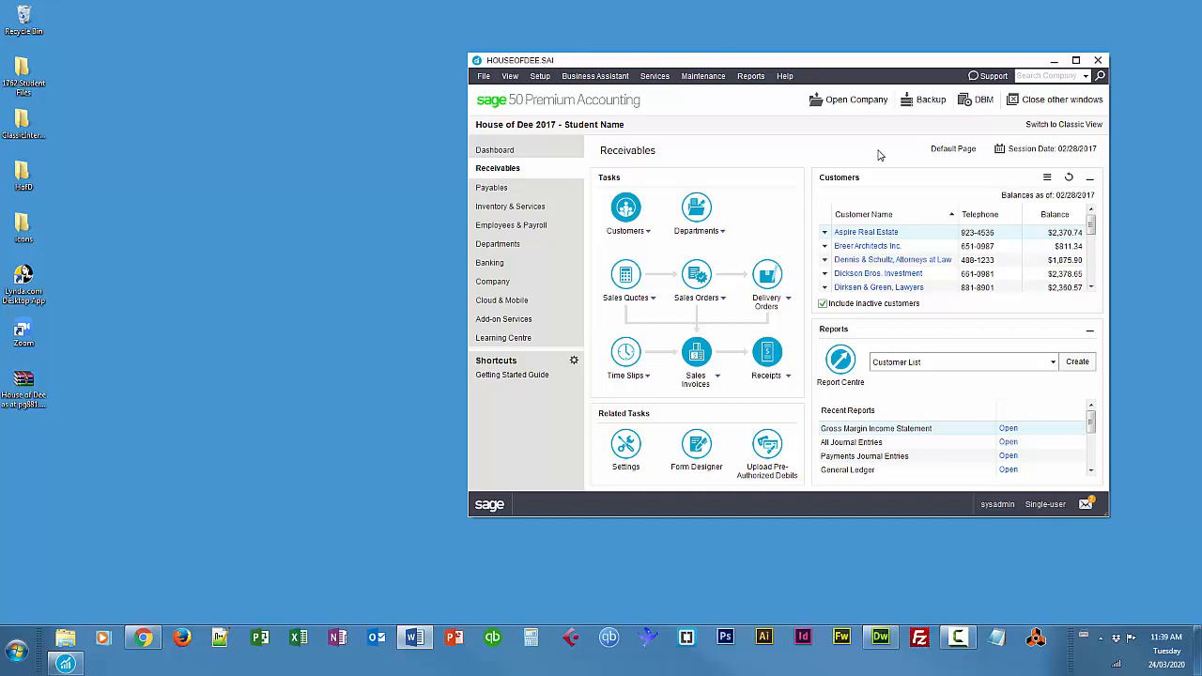
Generate the summary Departments Income Report for all departments from 02/01/2017 to 02/28/2017, review it and close it
left_click(747, 77)
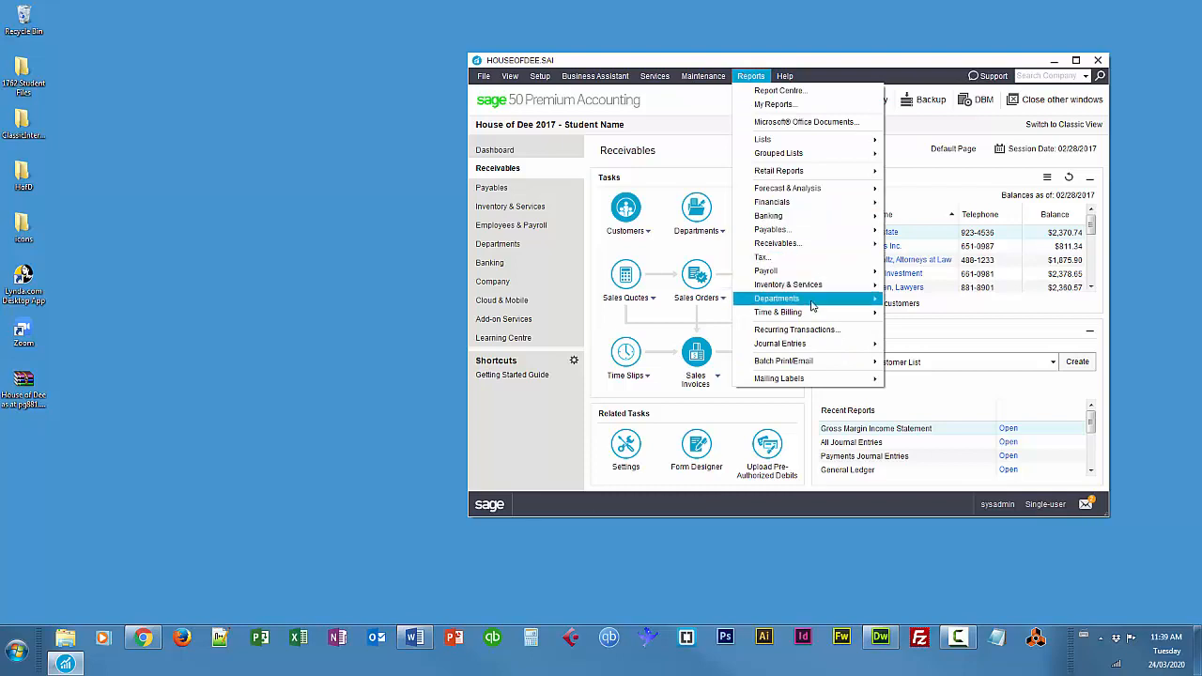
mouse_move(814, 299)
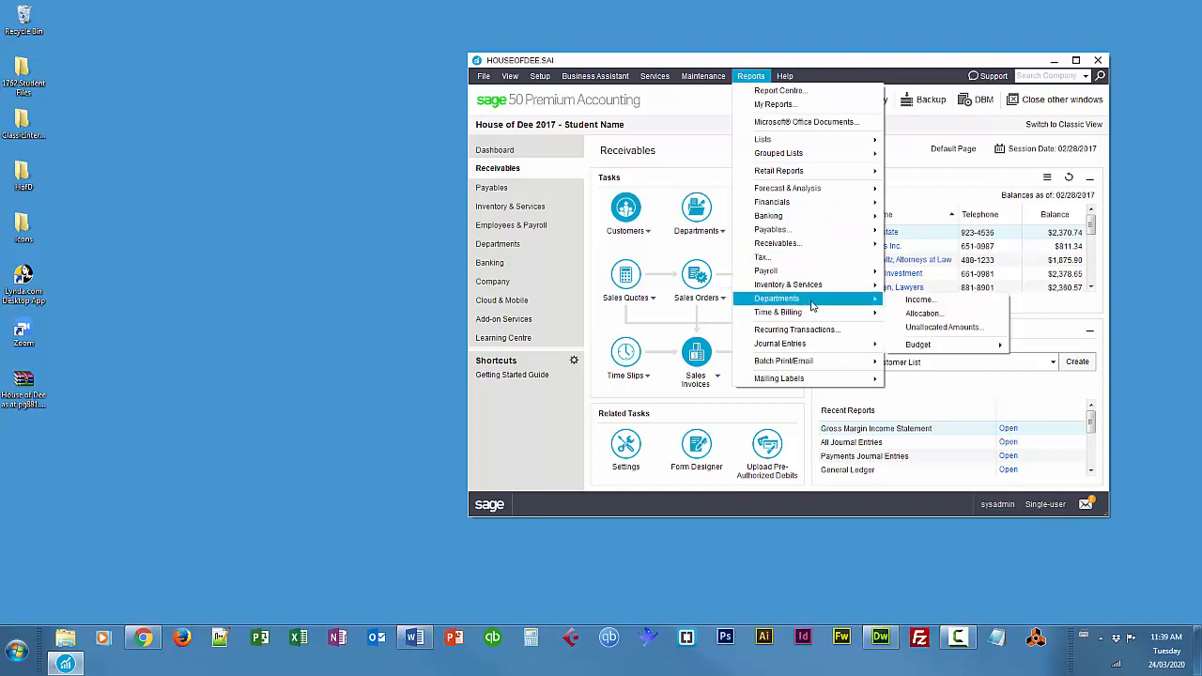
left_click(918, 301)
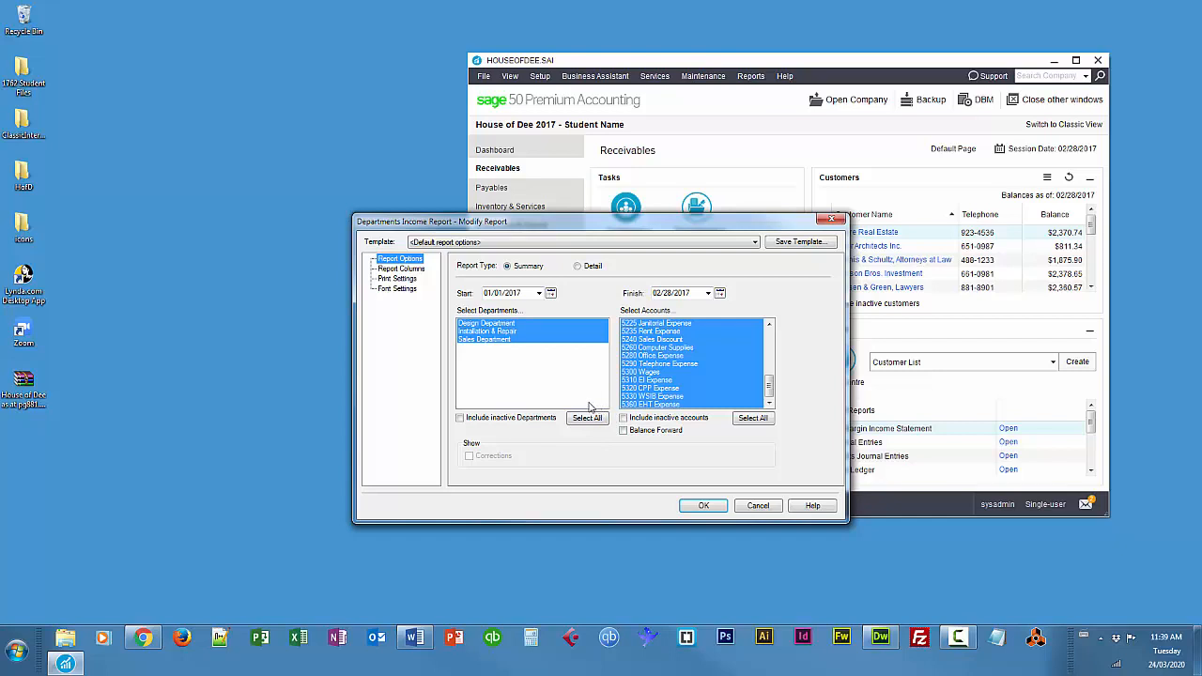
left_click(551, 294)
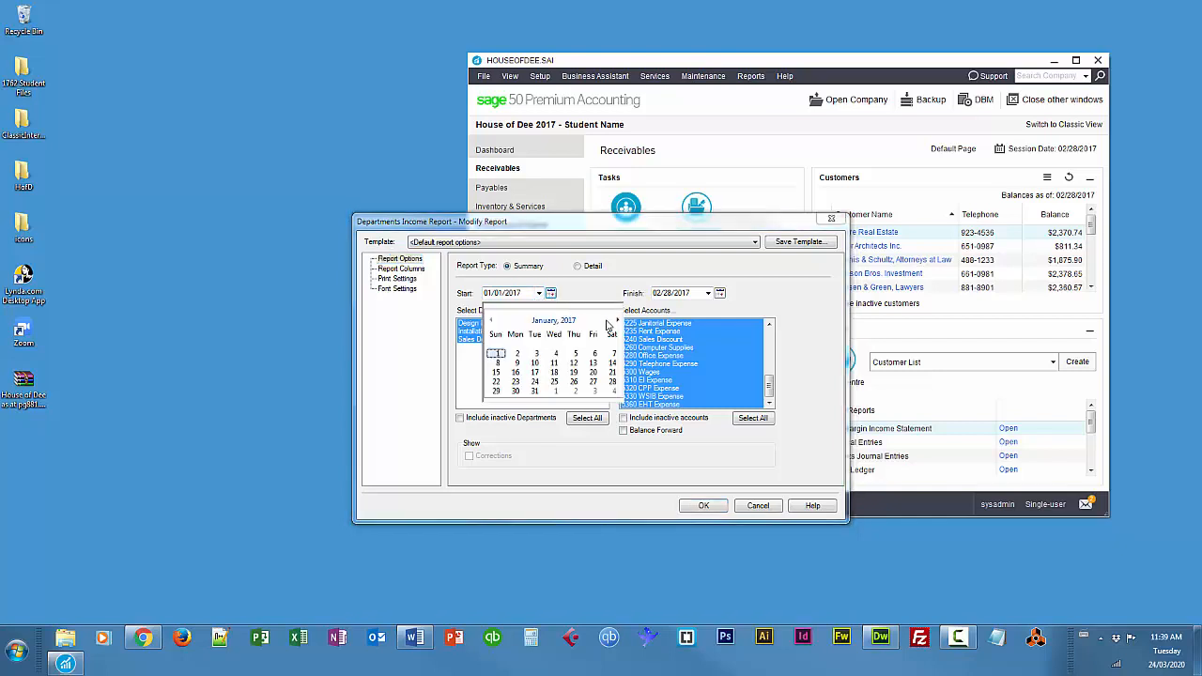
left_click(556, 391)
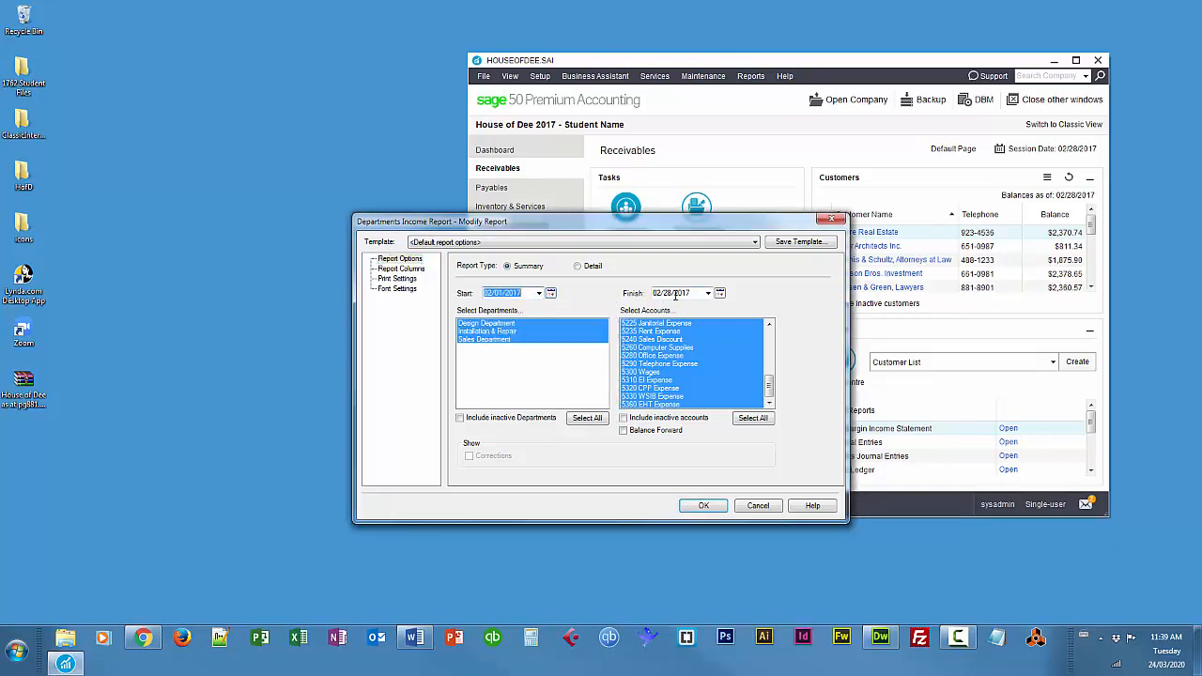
left_click(703, 505)
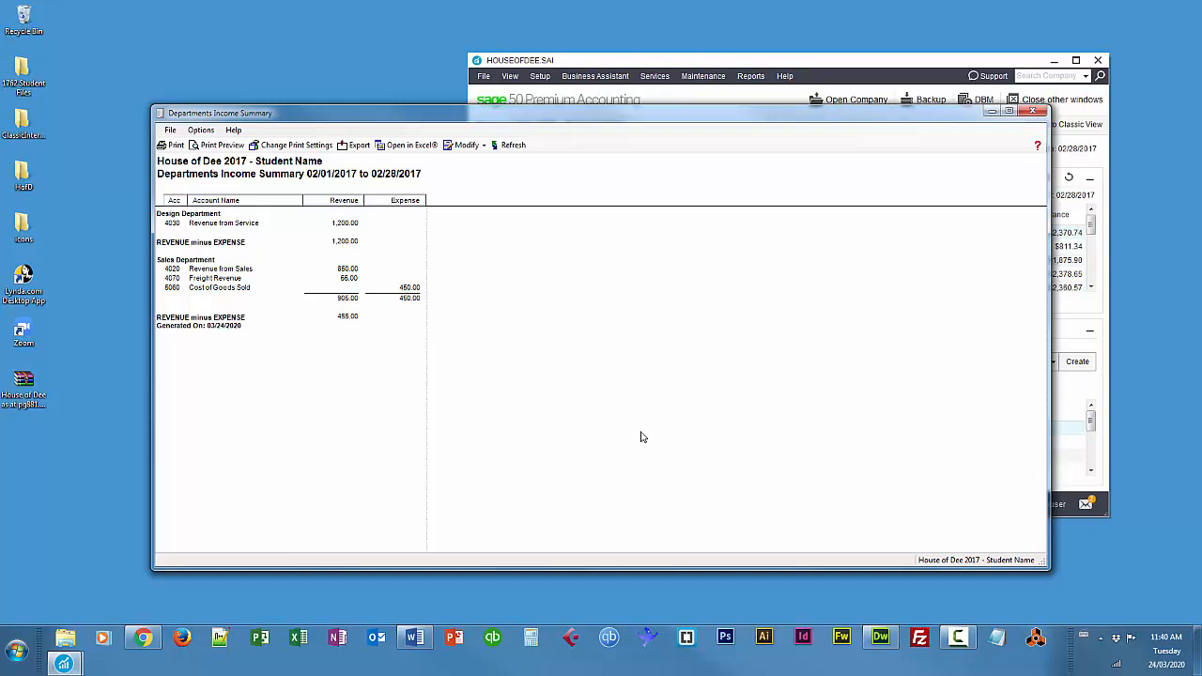
left_click(1034, 113)
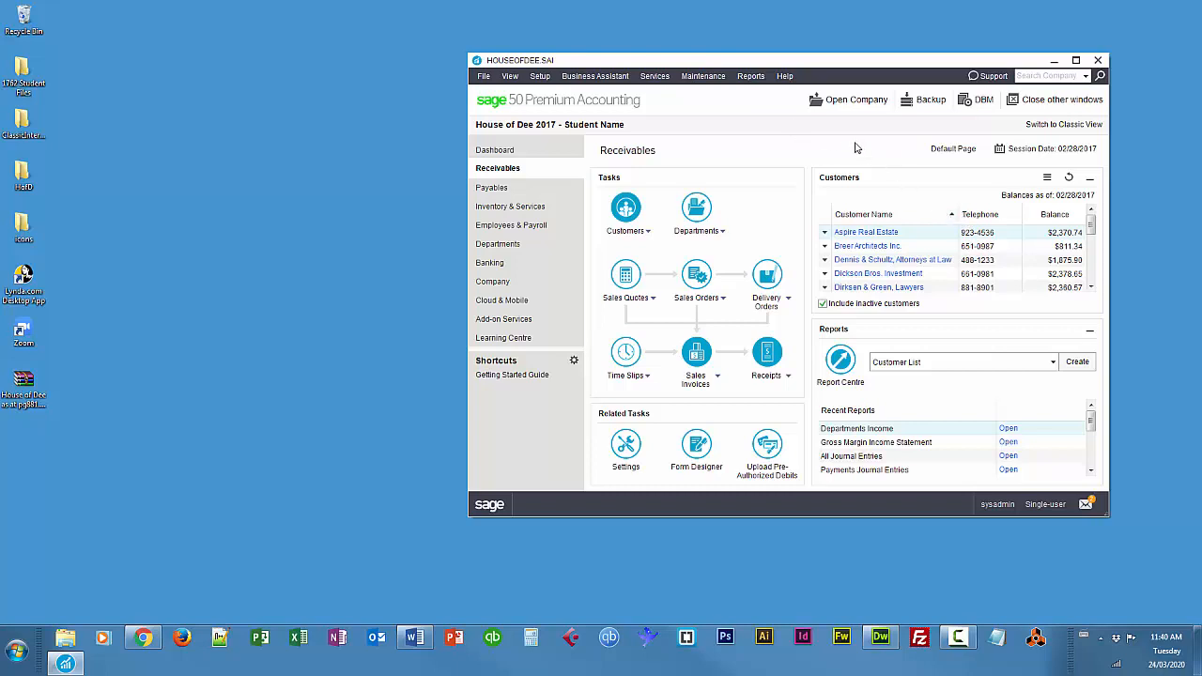
Generate the summary Departments Actual versus Budget report for February to February of the current year, review it and close it
left_click(757, 81)
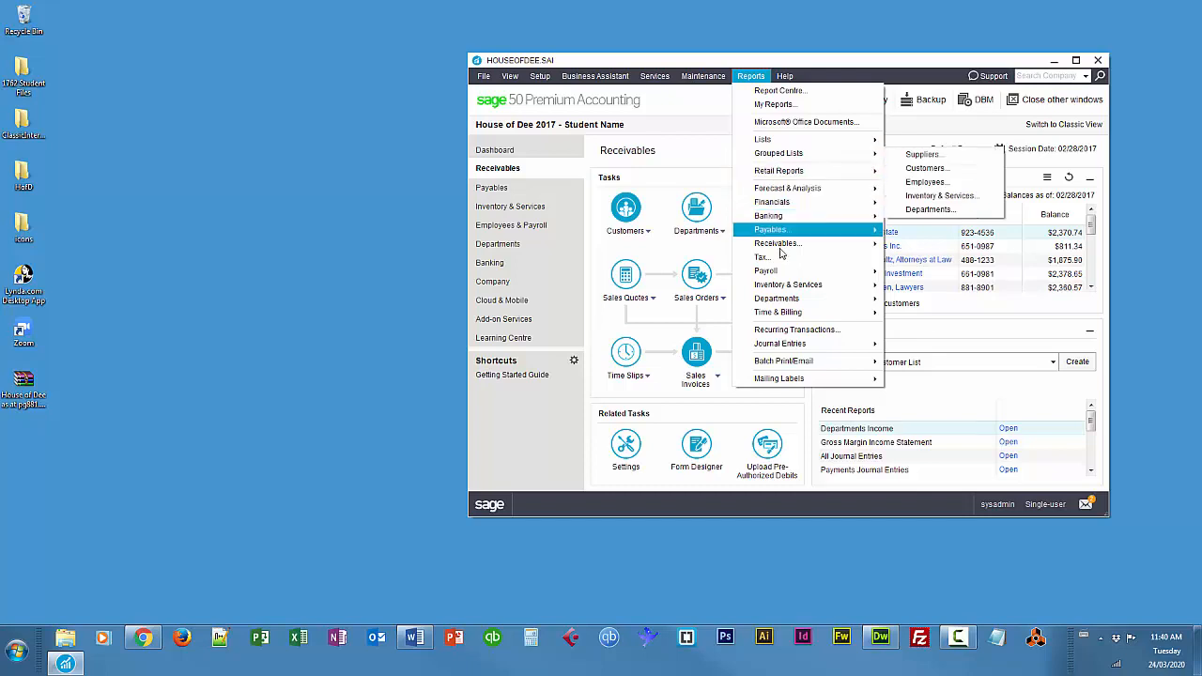
mouse_move(789, 301)
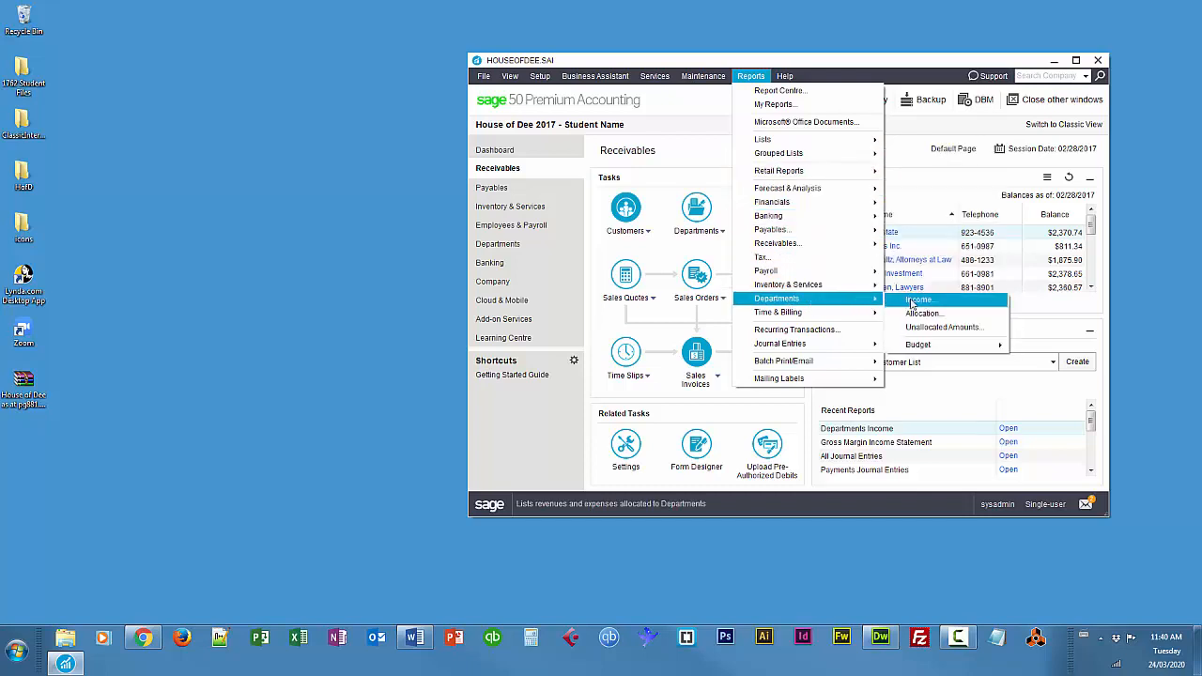
mouse_move(932, 346)
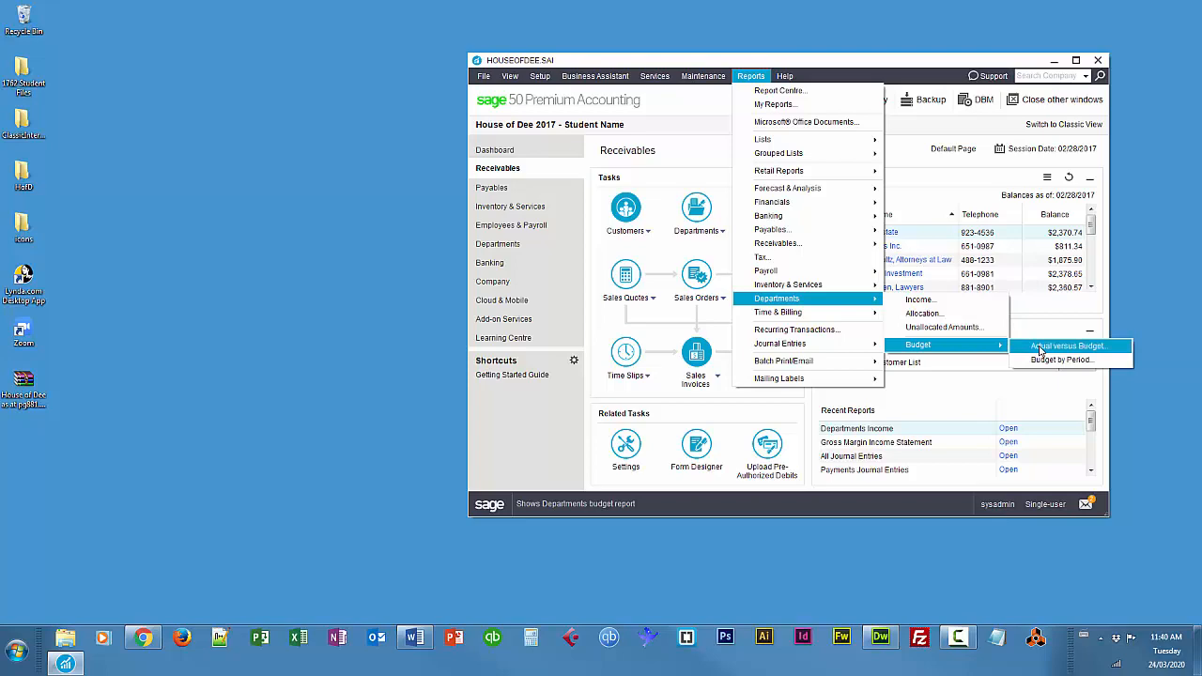
left_click(1041, 351)
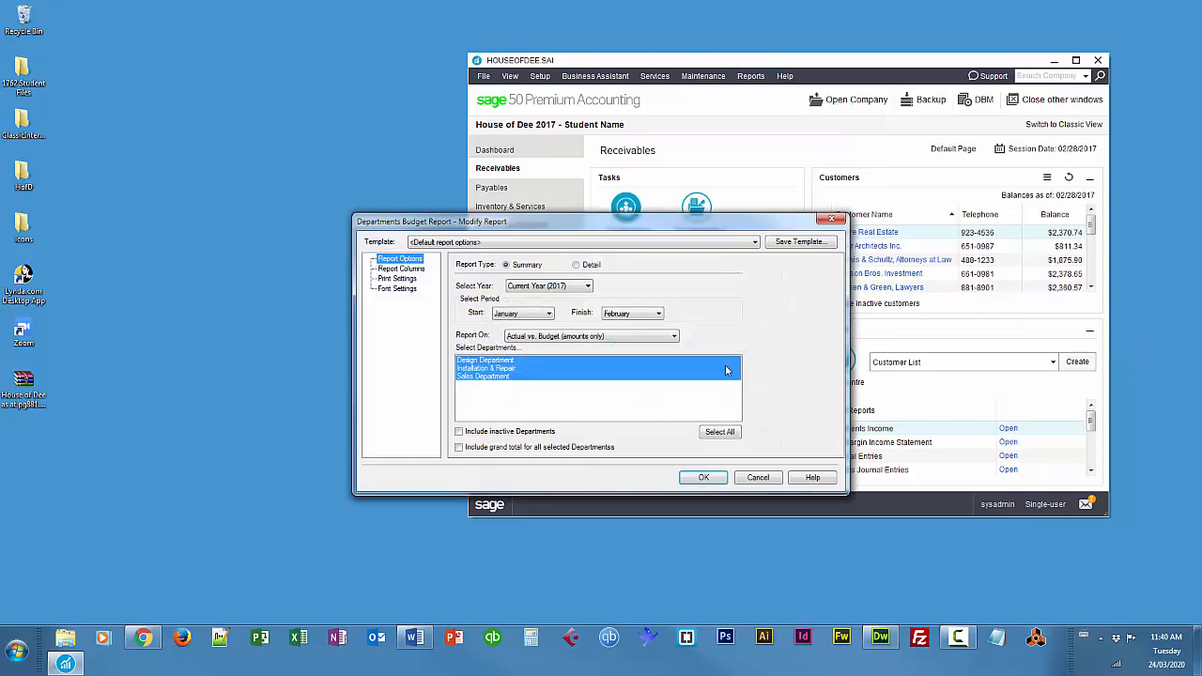
left_click(550, 316)
left_click(541, 333)
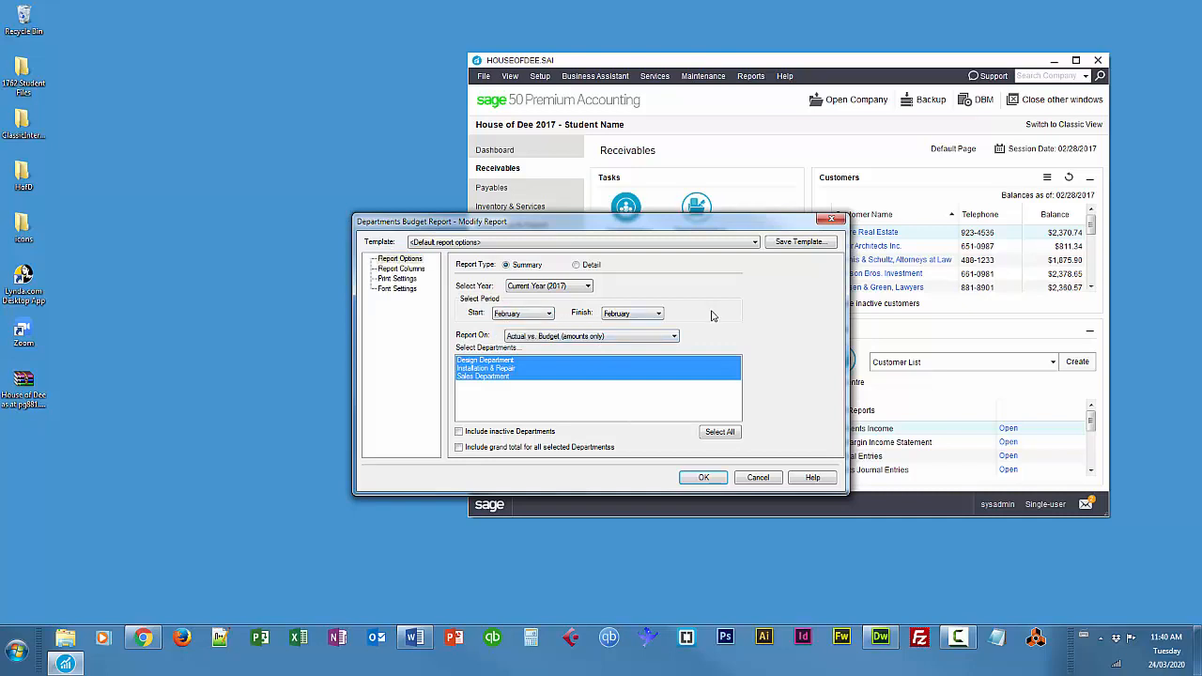
left_click(703, 477)
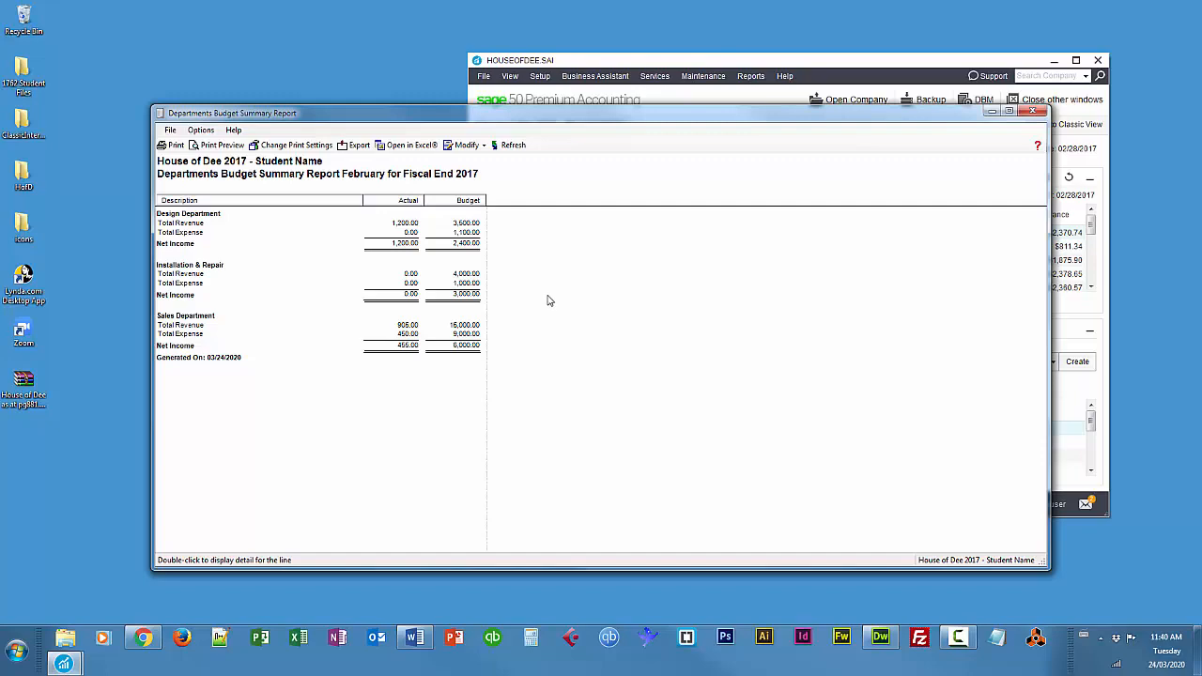
left_click(1031, 113)
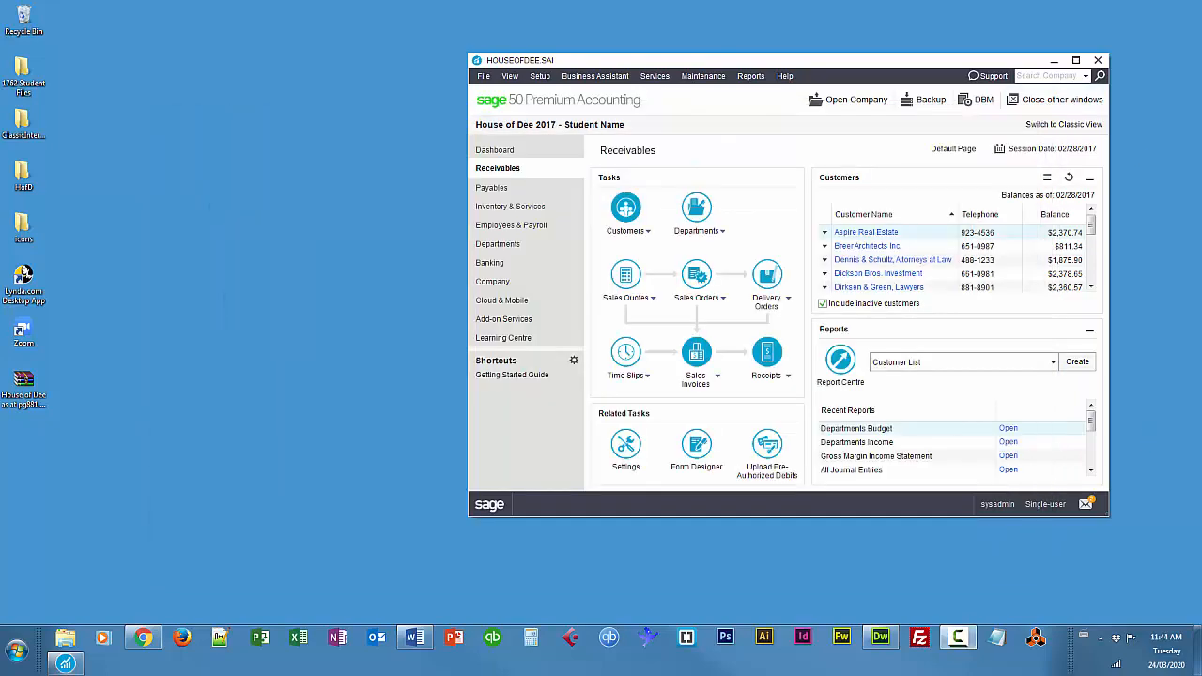